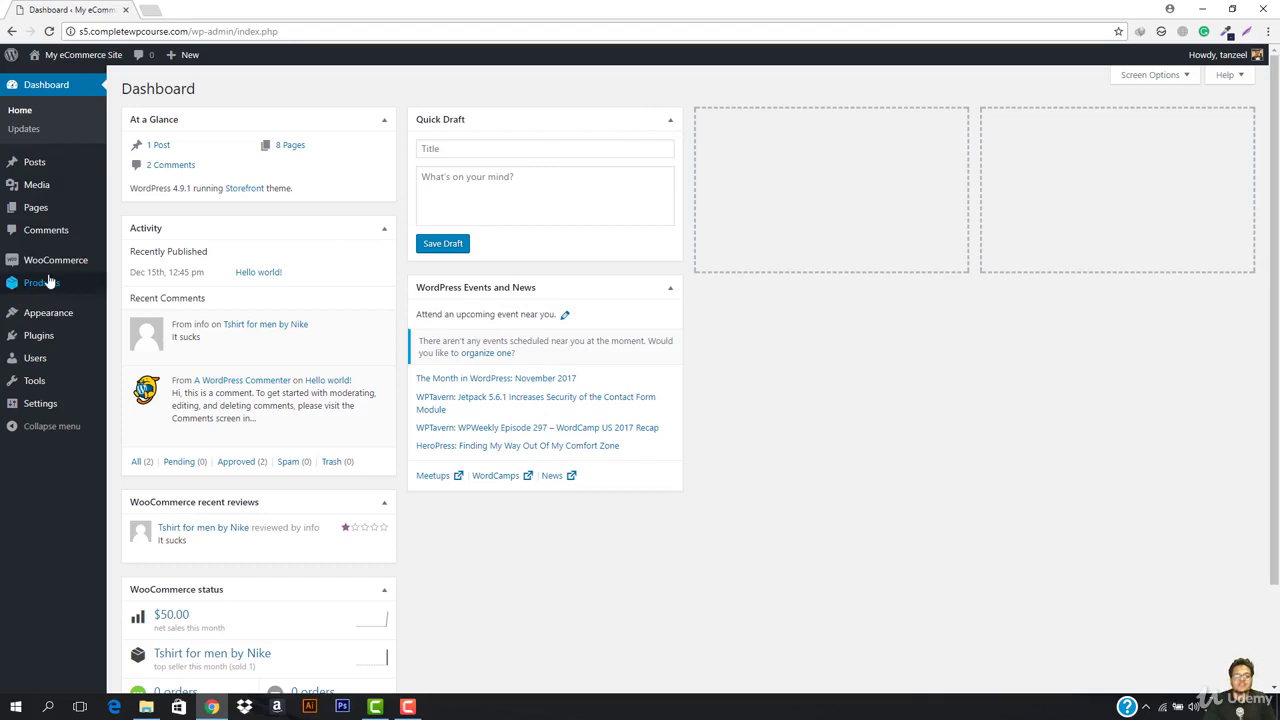
- Load the PayPal website in a new browser tab
mouse_move(47, 284)
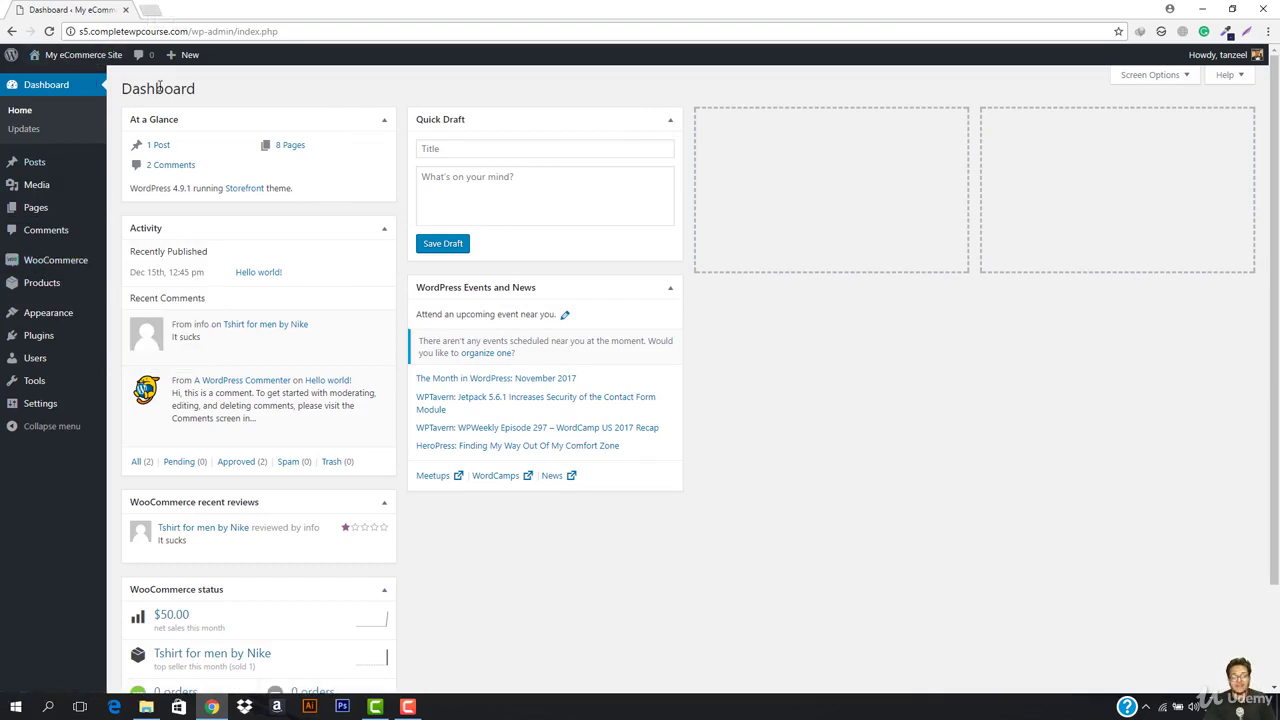
mouse_move(70, 55)
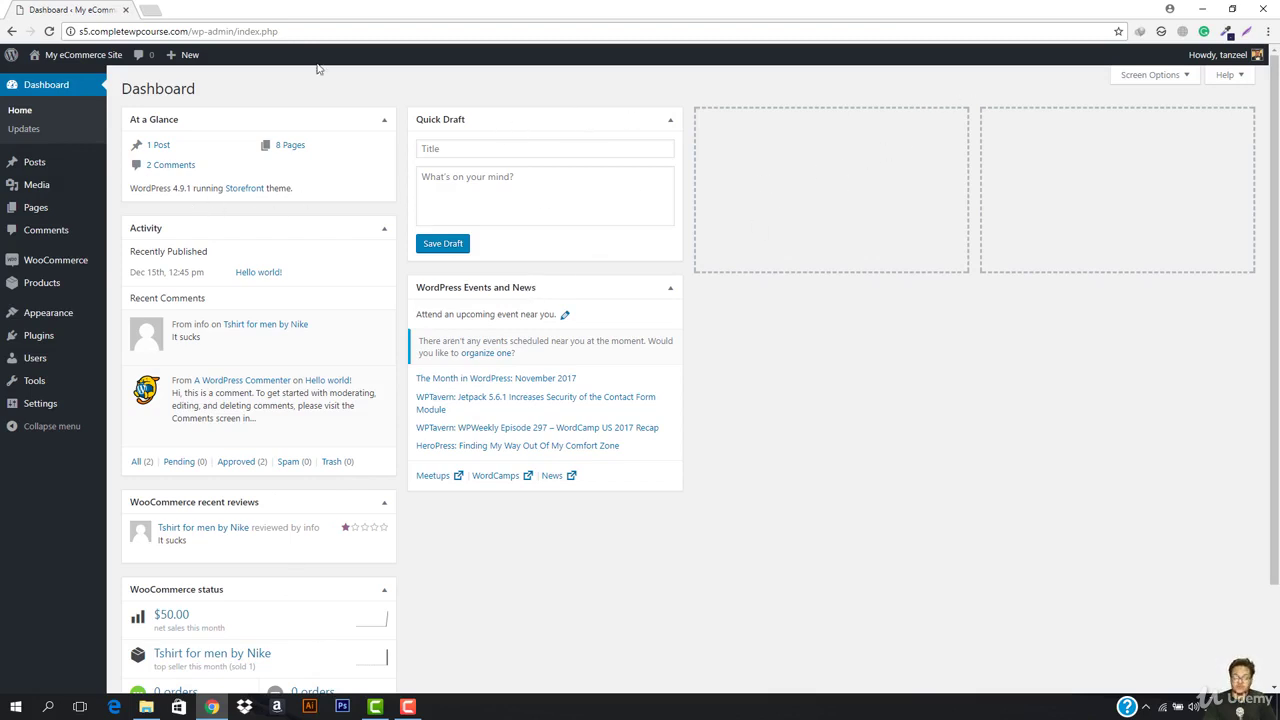
click(152, 9)
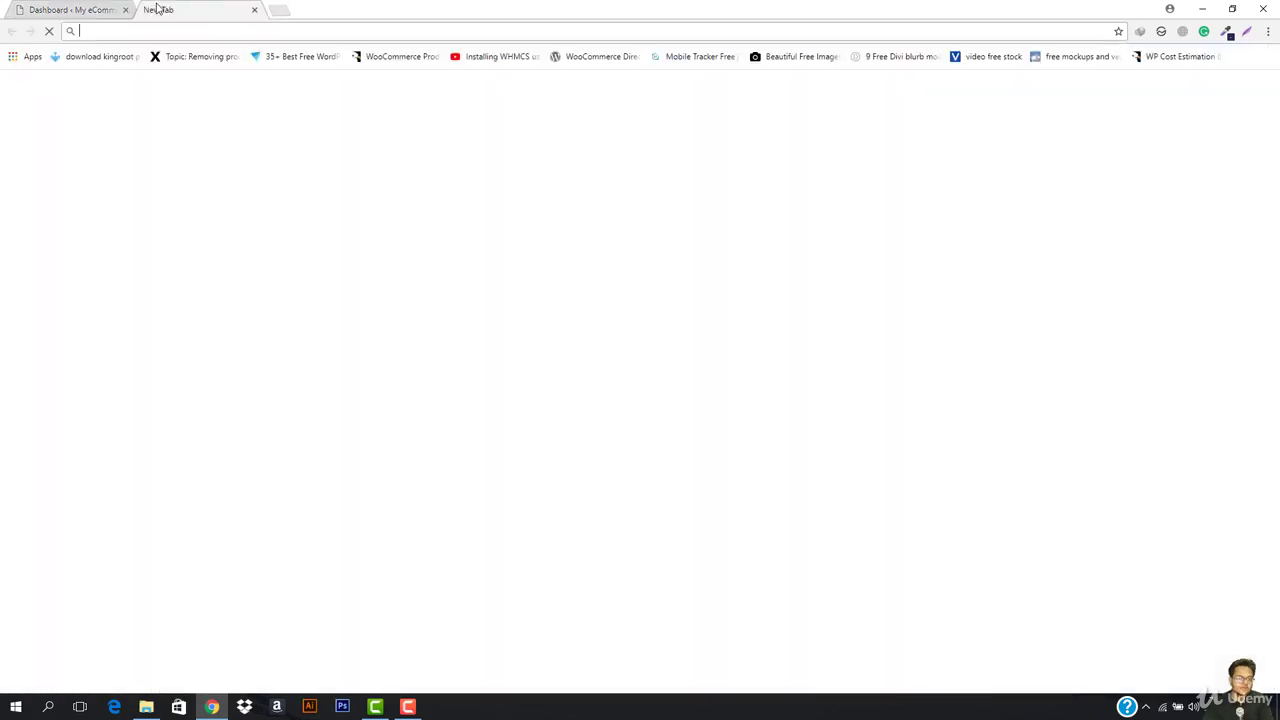
text(paypal.com)
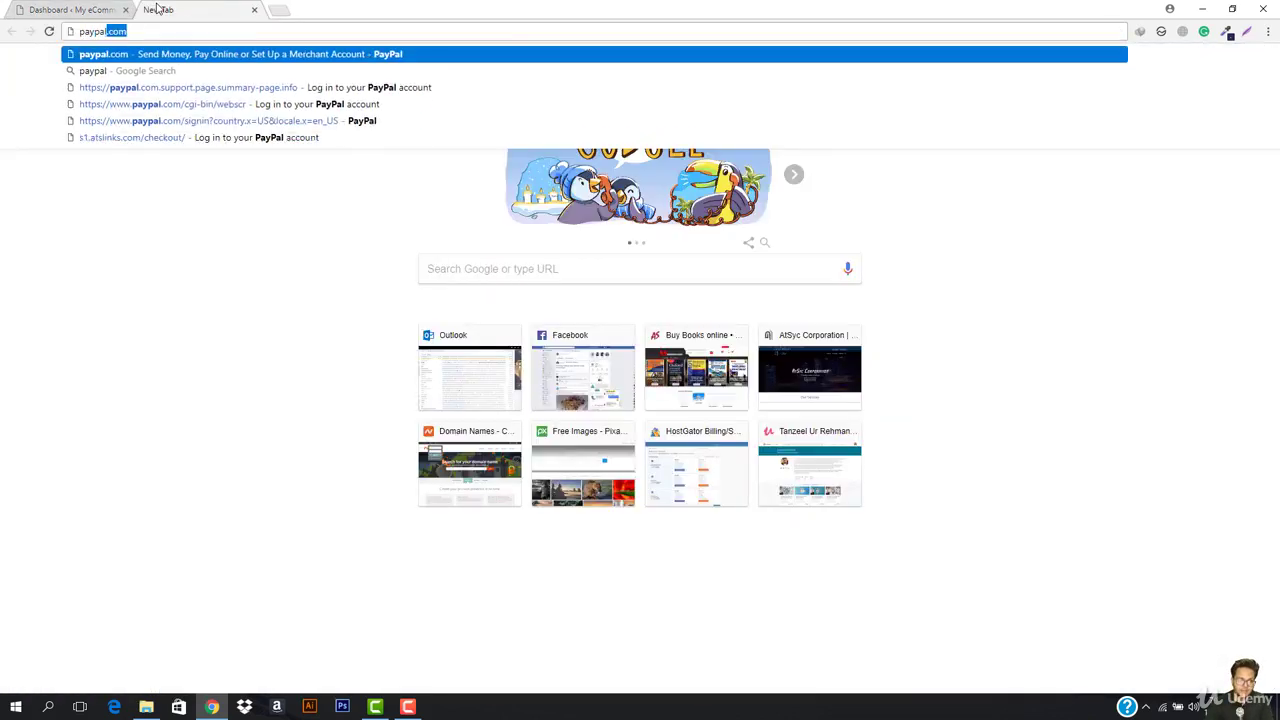
key(Return)
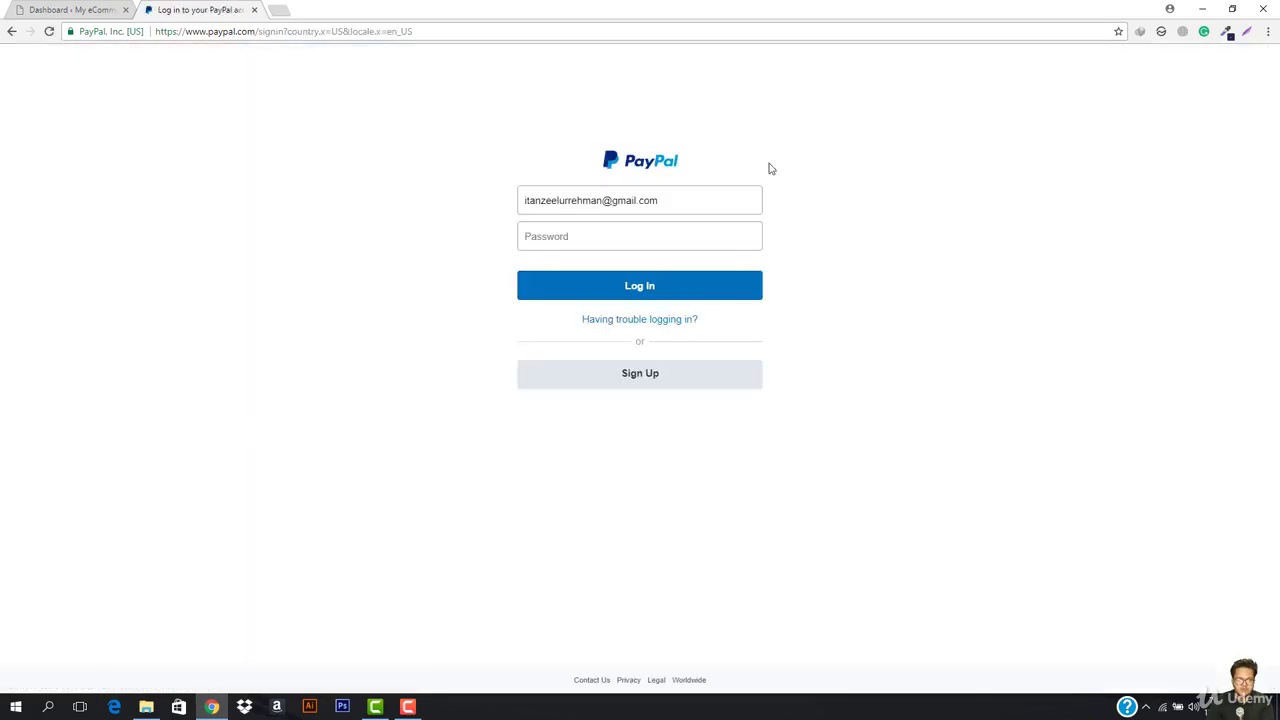
- Sign in to the PayPal business account with its password, then return to WordPress
click(648, 231)
text(••)
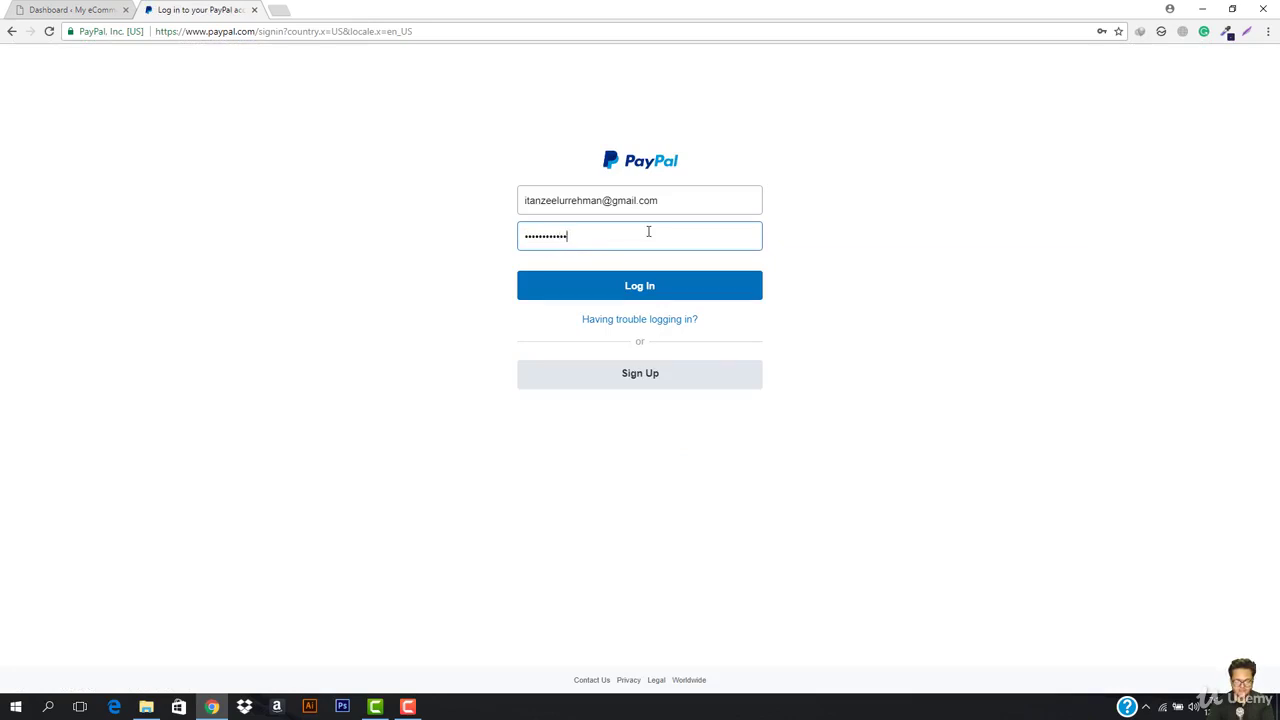
key(Return)
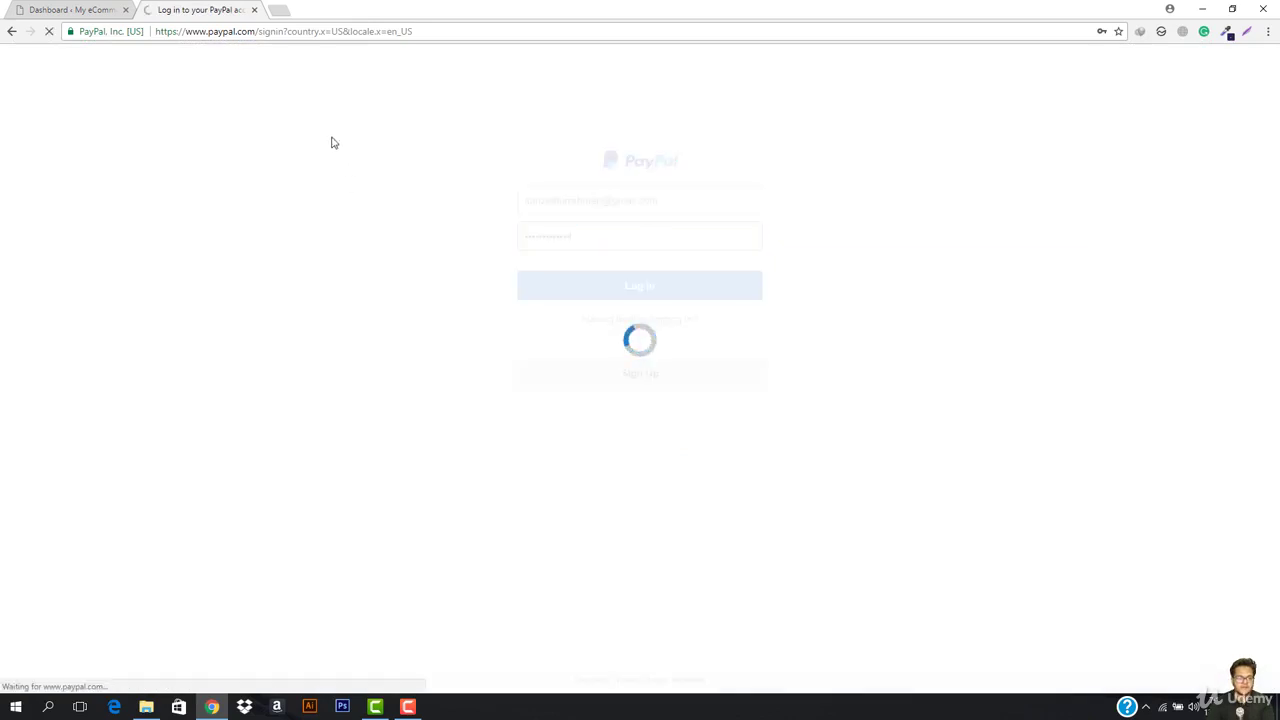
click(78, 8)
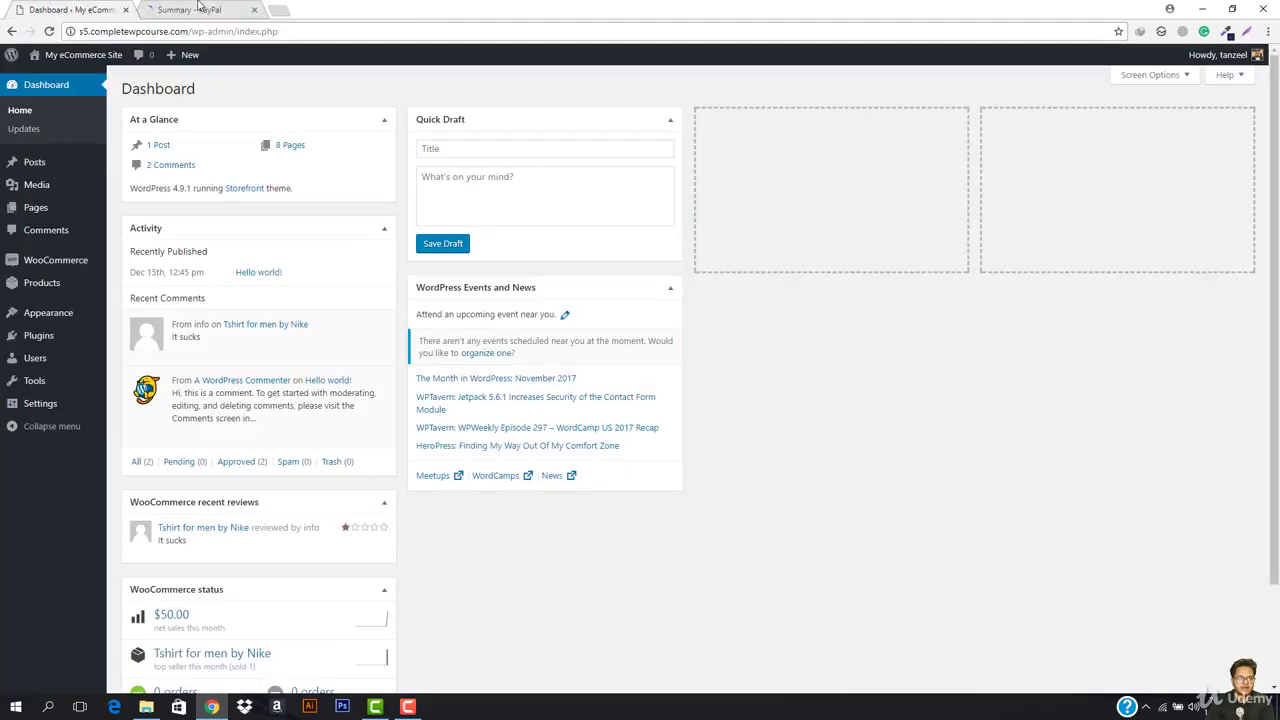
click(200, 9)
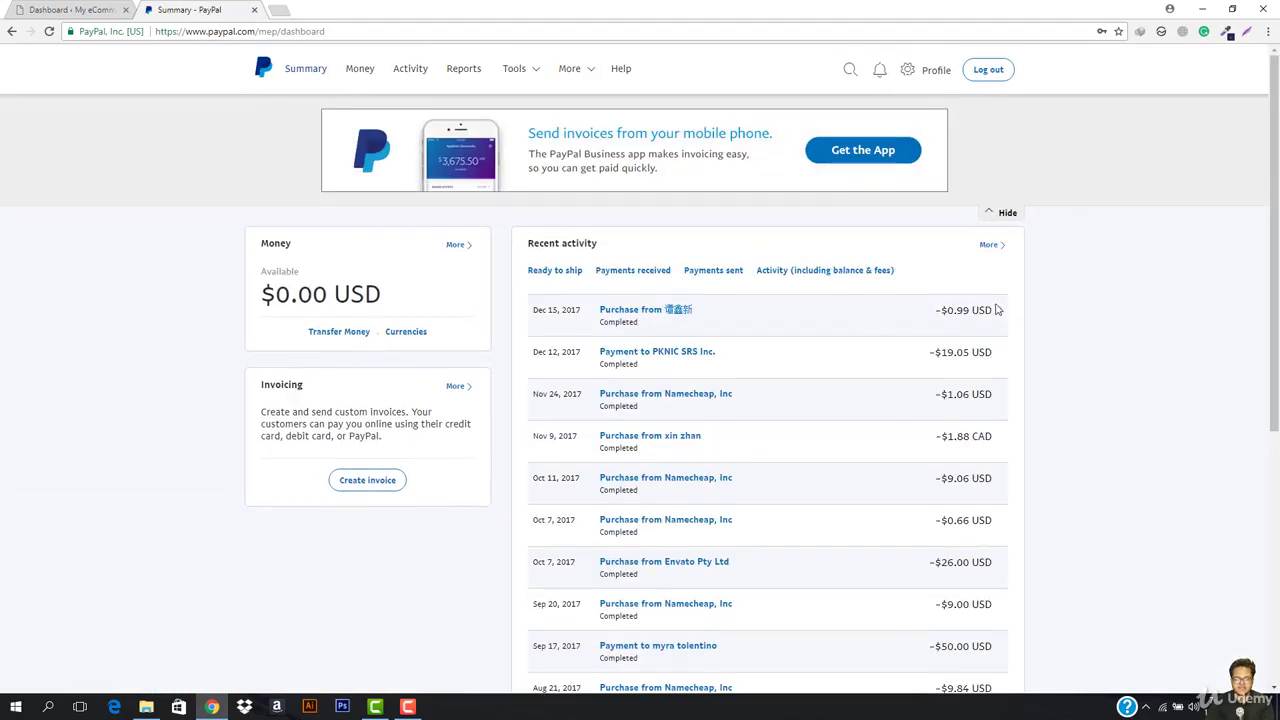
scroll(826, 434, down, 3)
scroll(826, 436, up, 3)
click(934, 70)
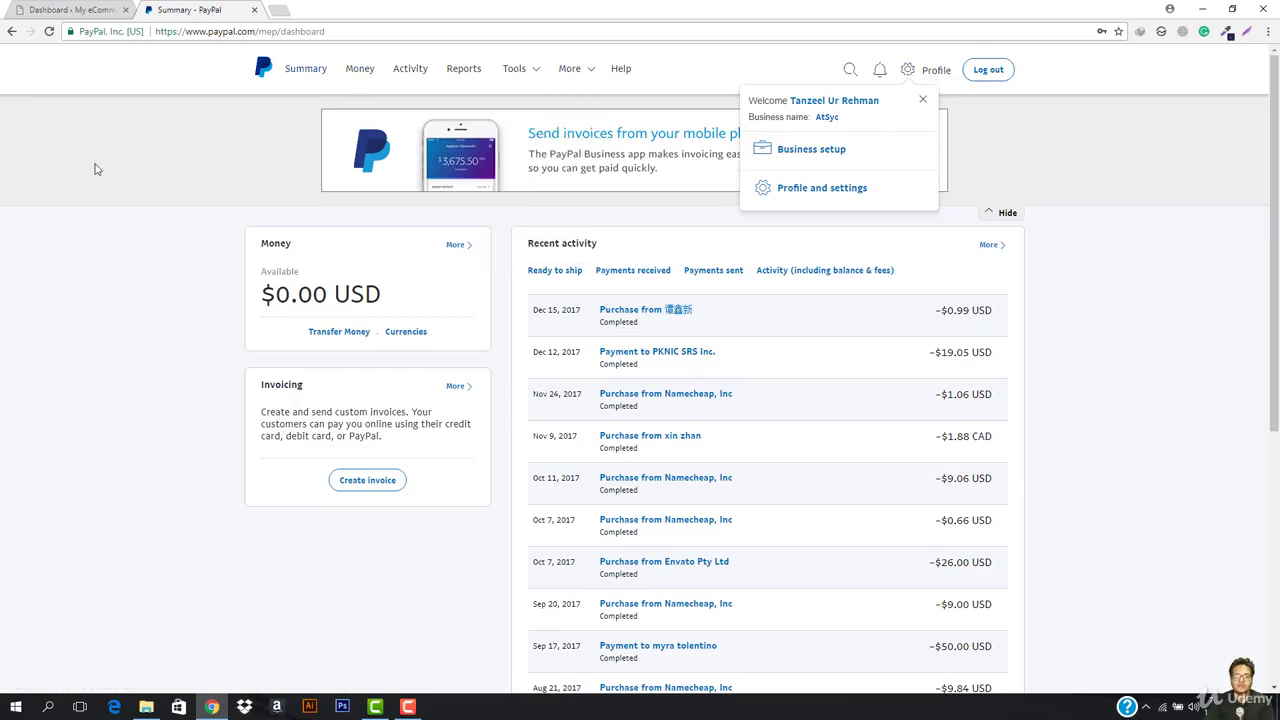
click(923, 103)
click(70, 9)
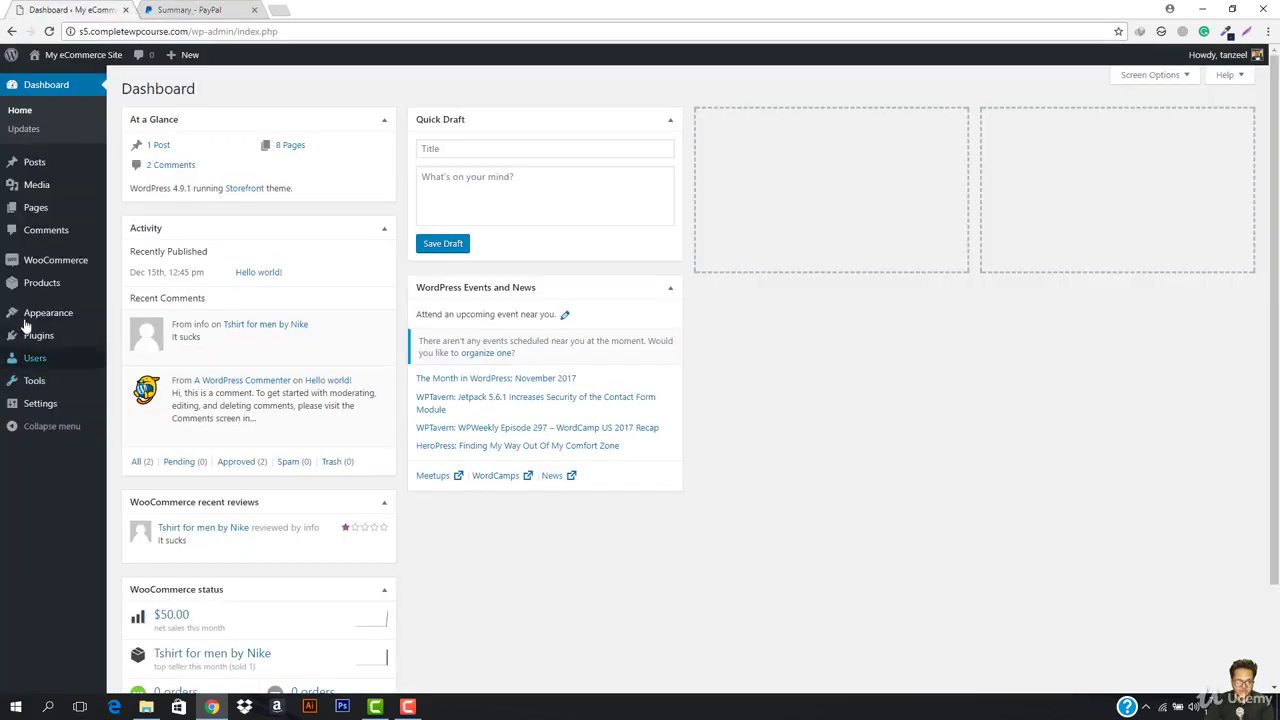
- Open WooCommerce Settings and move from the Shipping tab to the Checkout tab
mouse_move(26, 288)
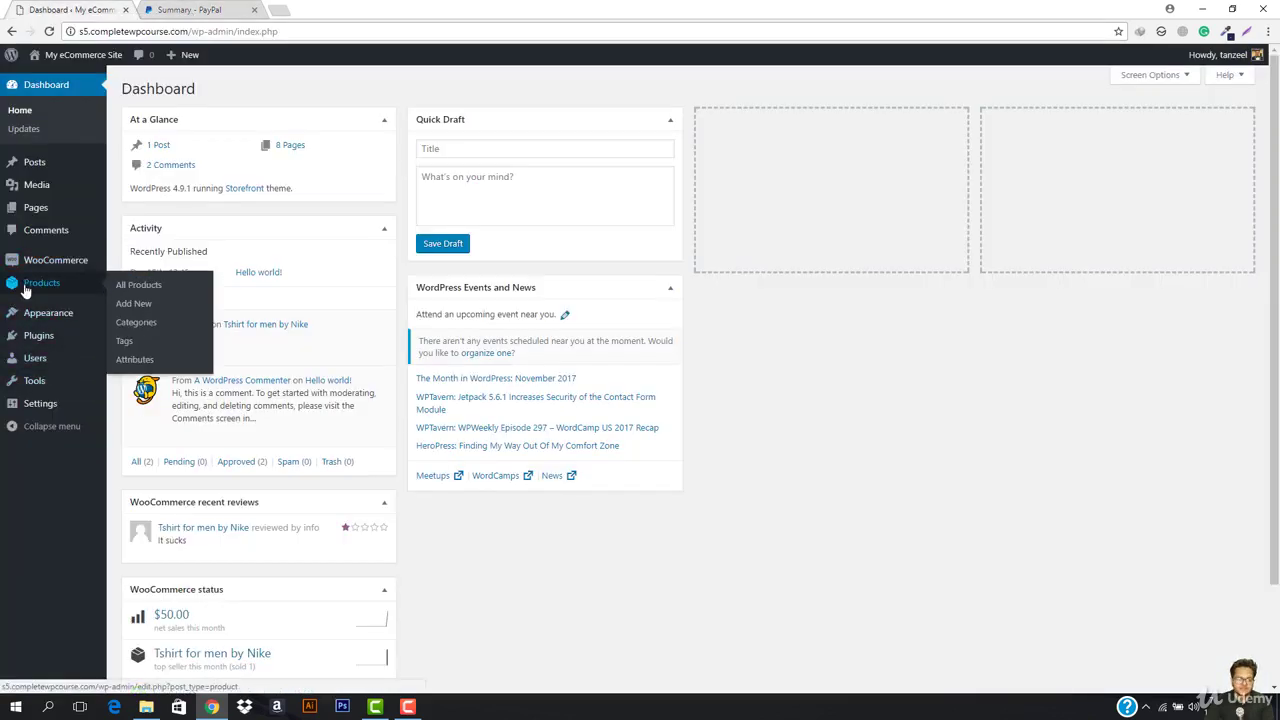
mouse_move(43, 262)
click(131, 319)
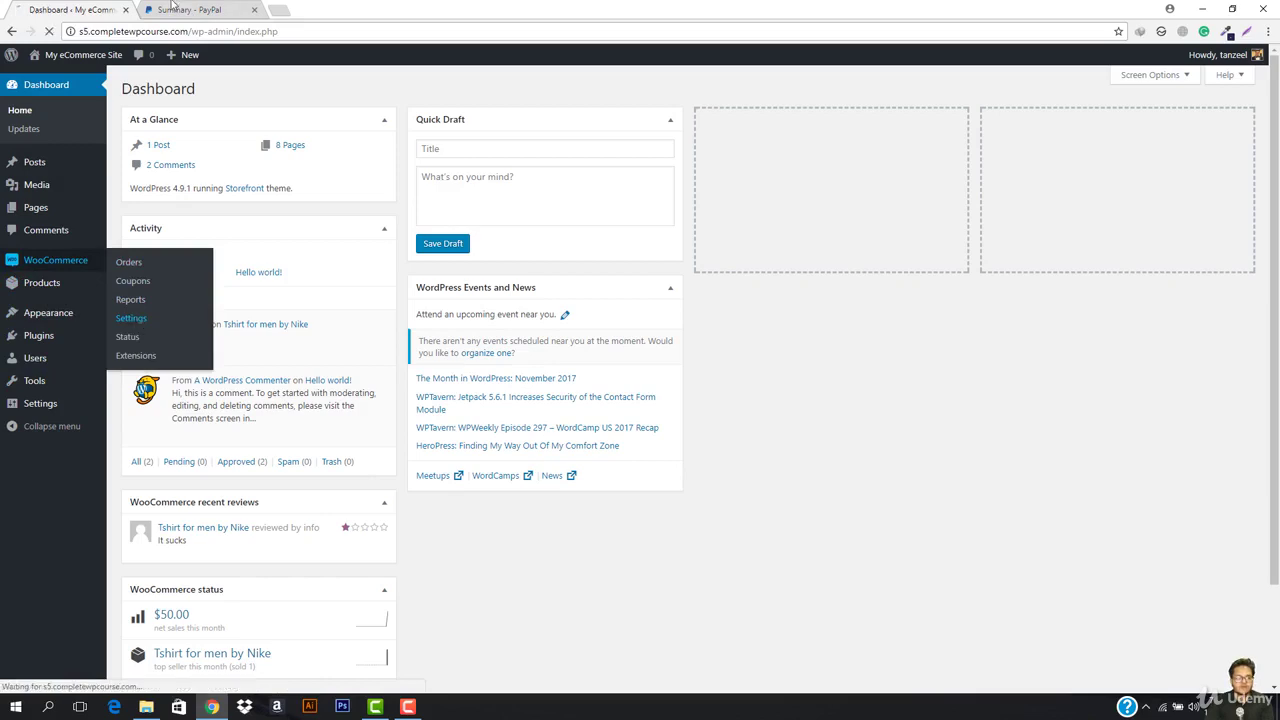
click(217, 9)
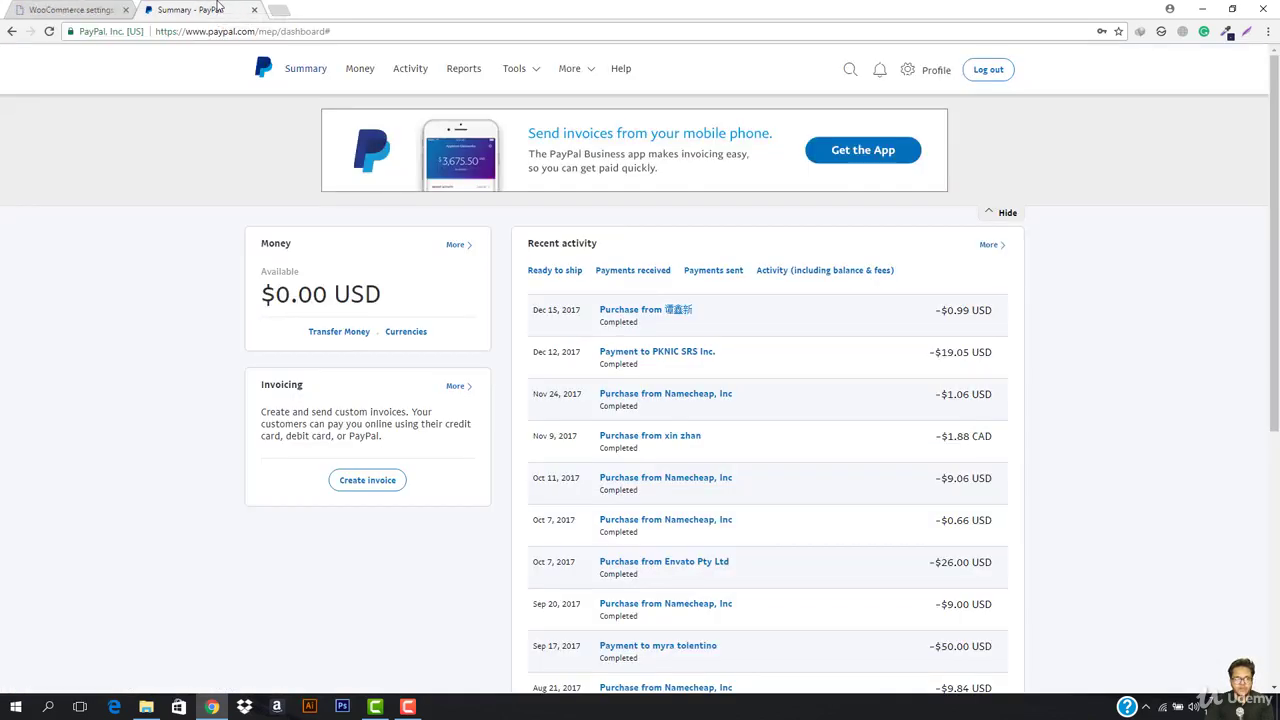
click(101, 4)
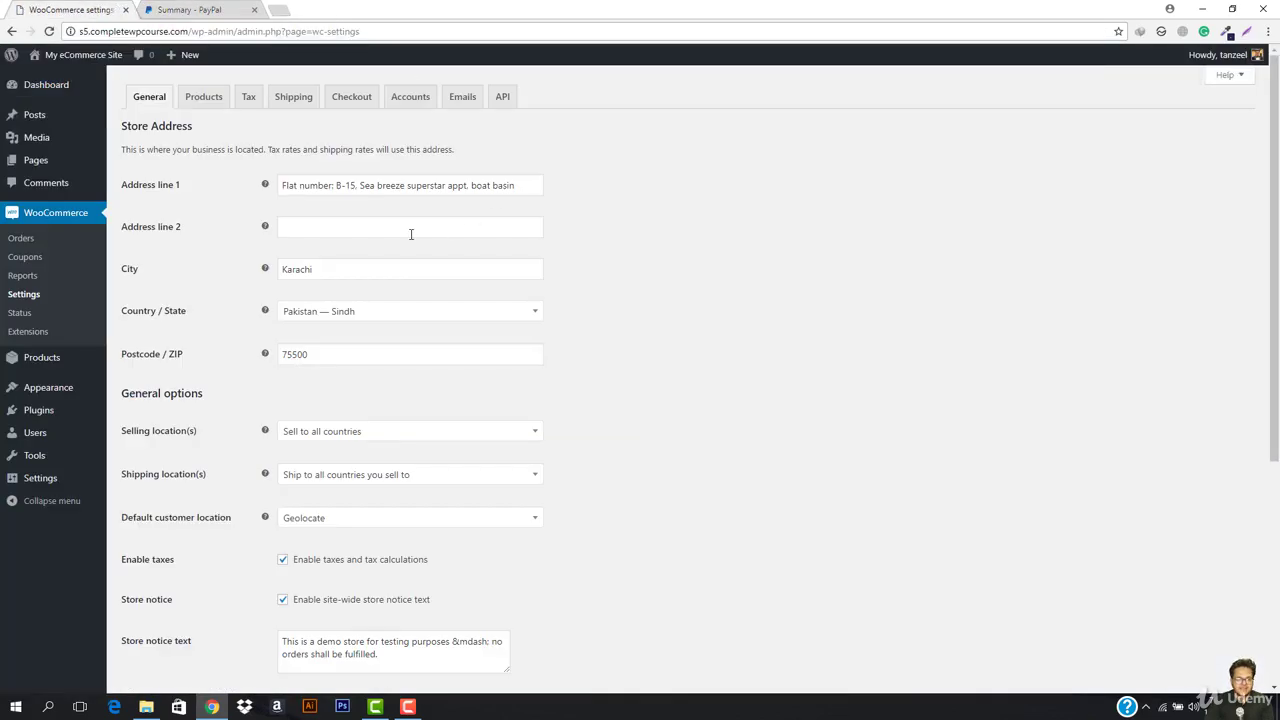
click(295, 100)
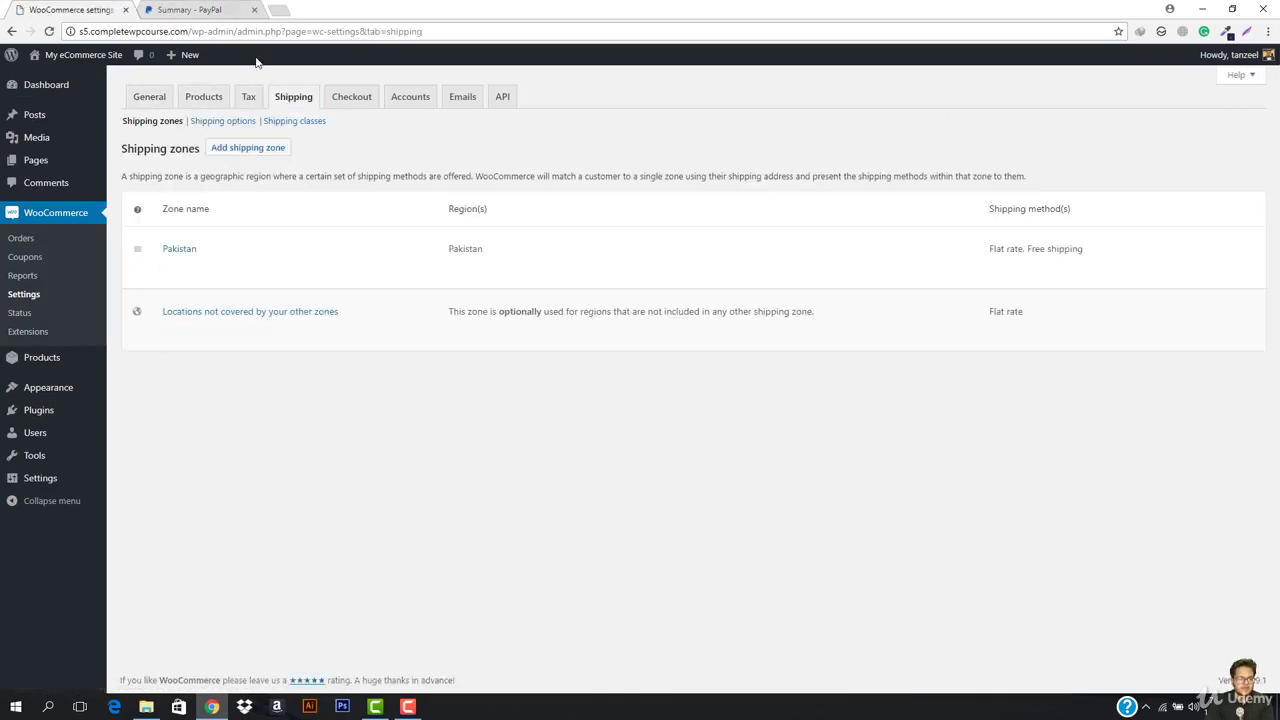
click(334, 99)
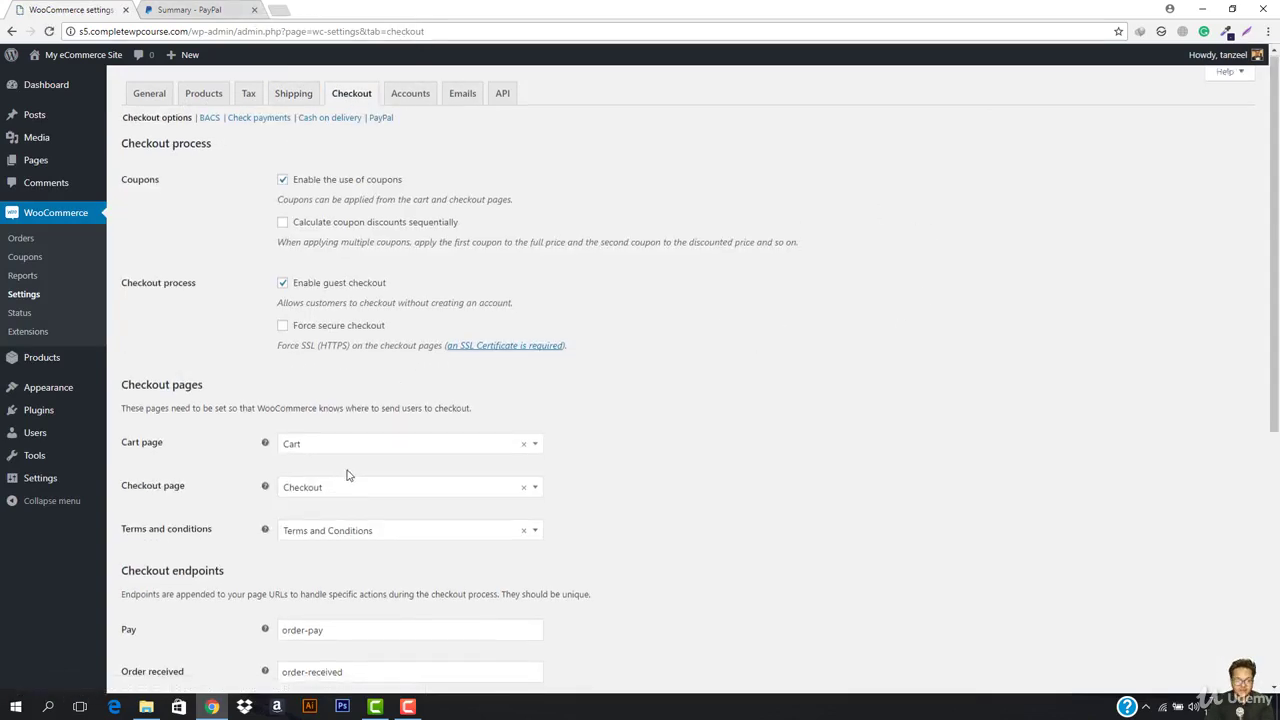
scroll(349, 474, down, 2)
scroll(350, 400, up, 2)
- Review the PayPal Standard gateway settings and tooltips, then switch to the PayPal Summary tab
click(380, 122)
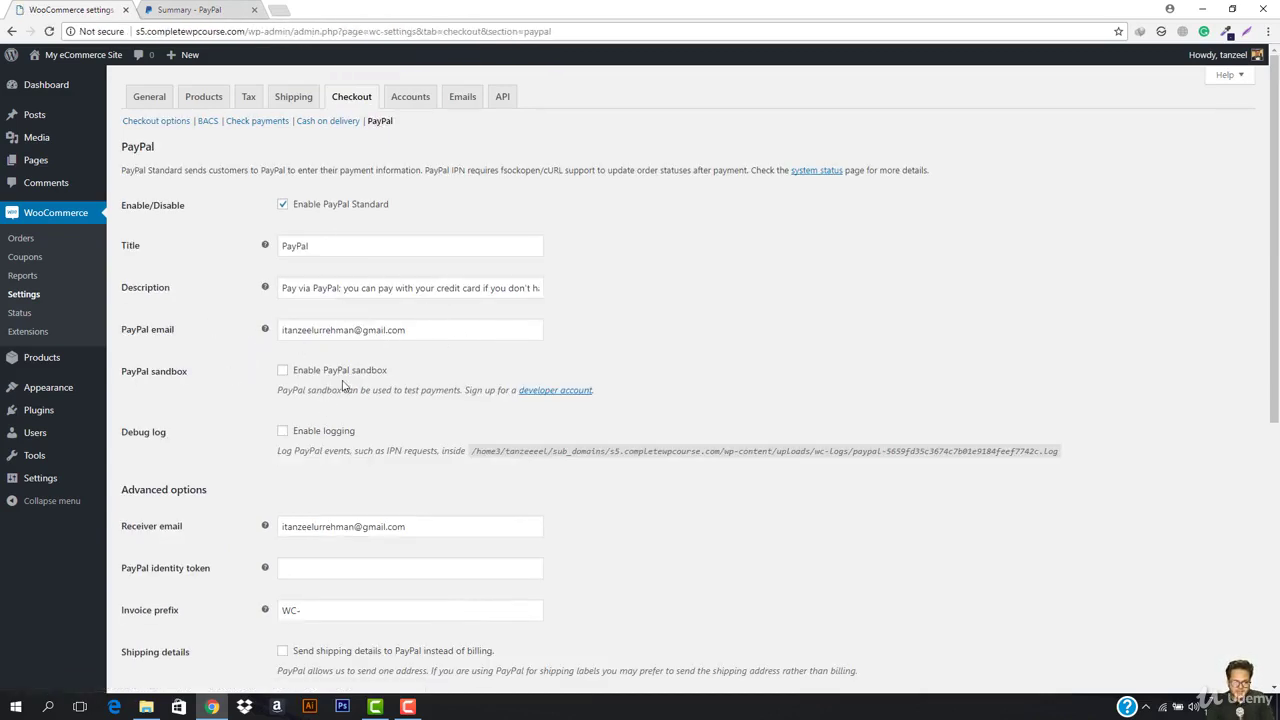
scroll(345, 383, down, 2)
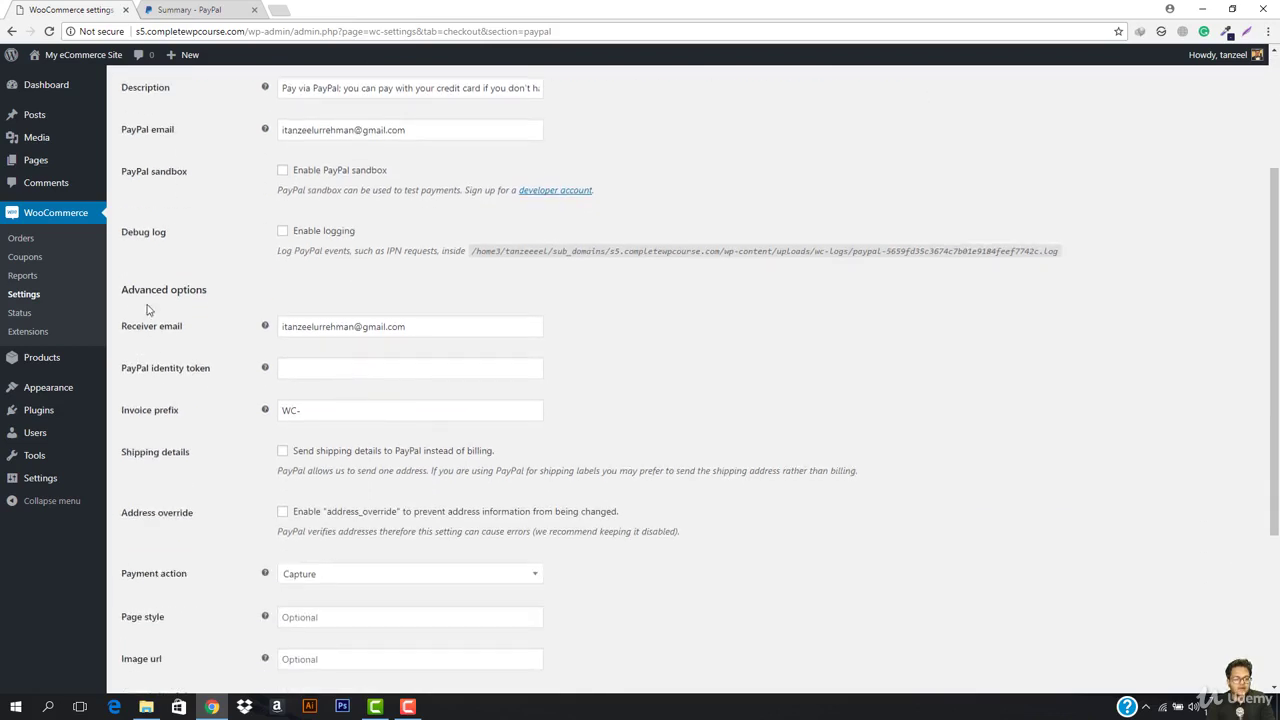
mouse_move(266, 331)
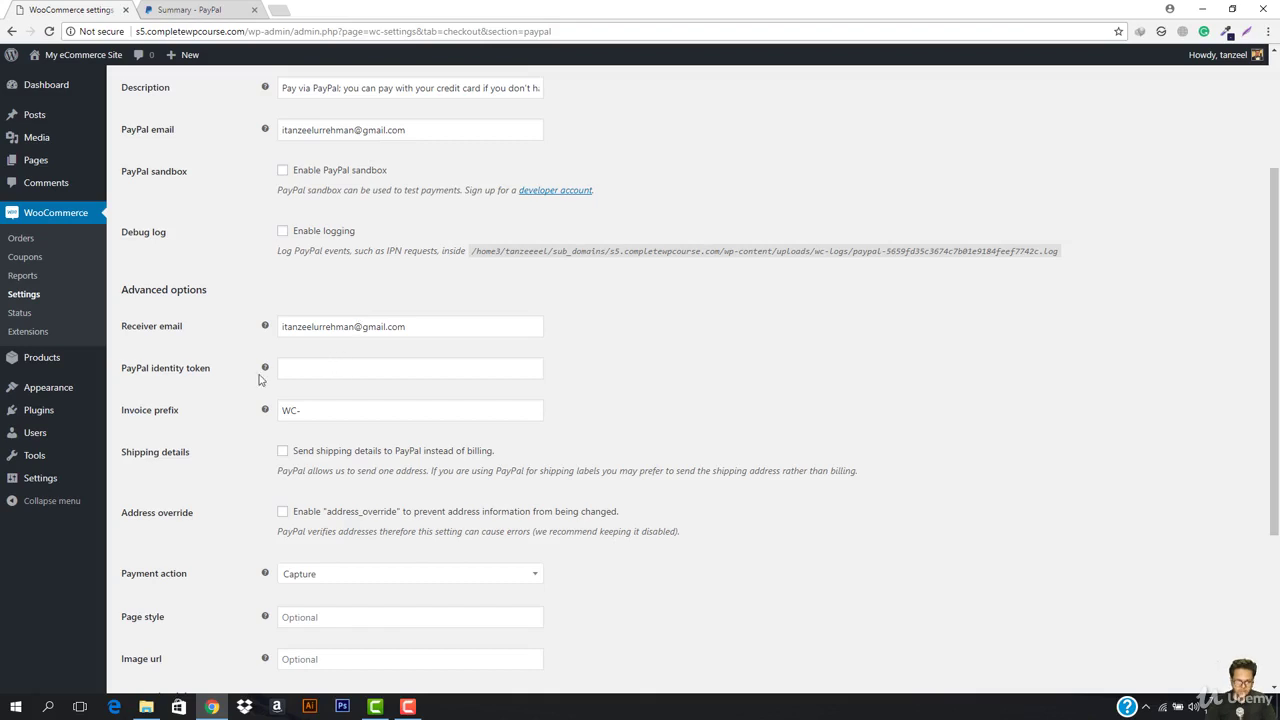
mouse_move(266, 369)
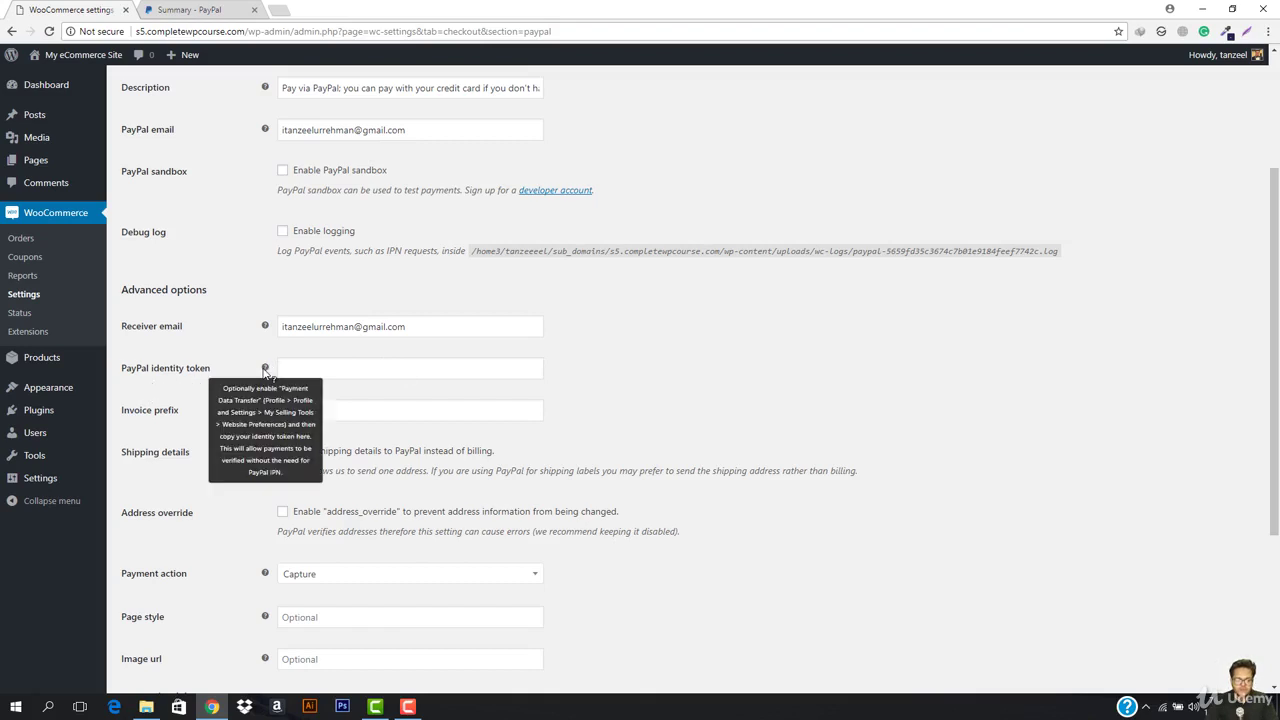
scroll(265, 372, down, 1)
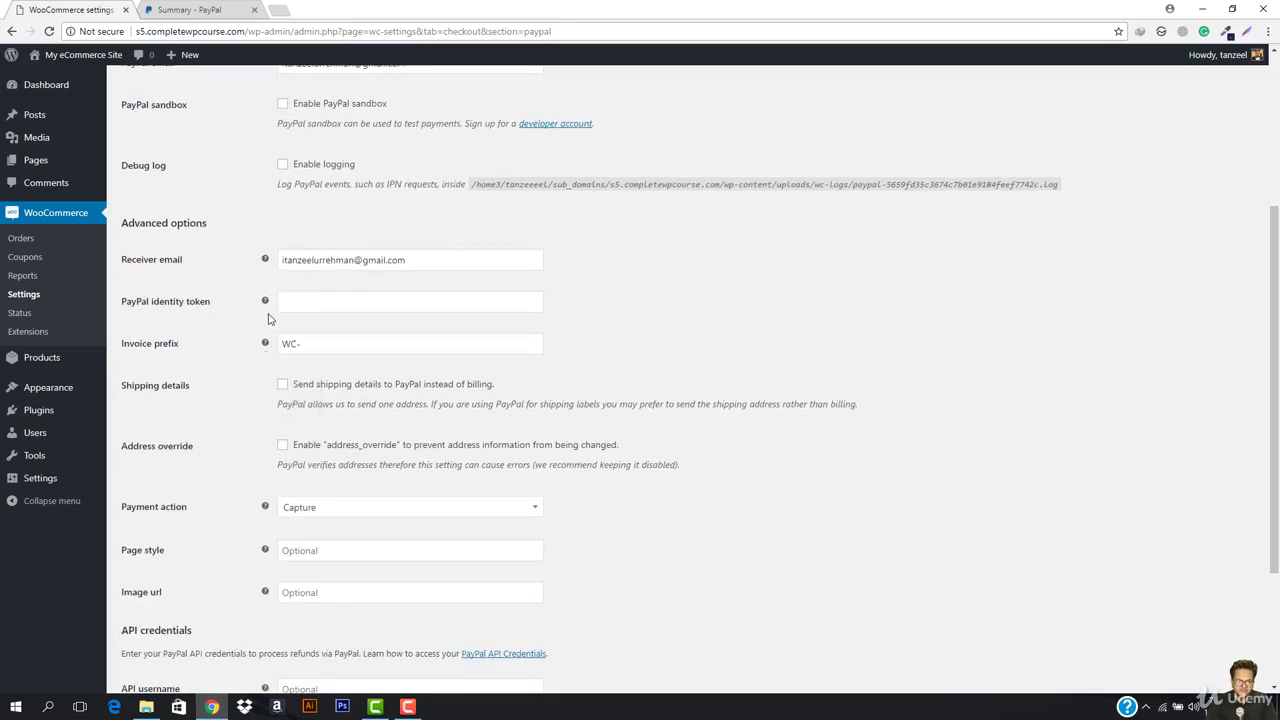
scroll(264, 408, up, 3)
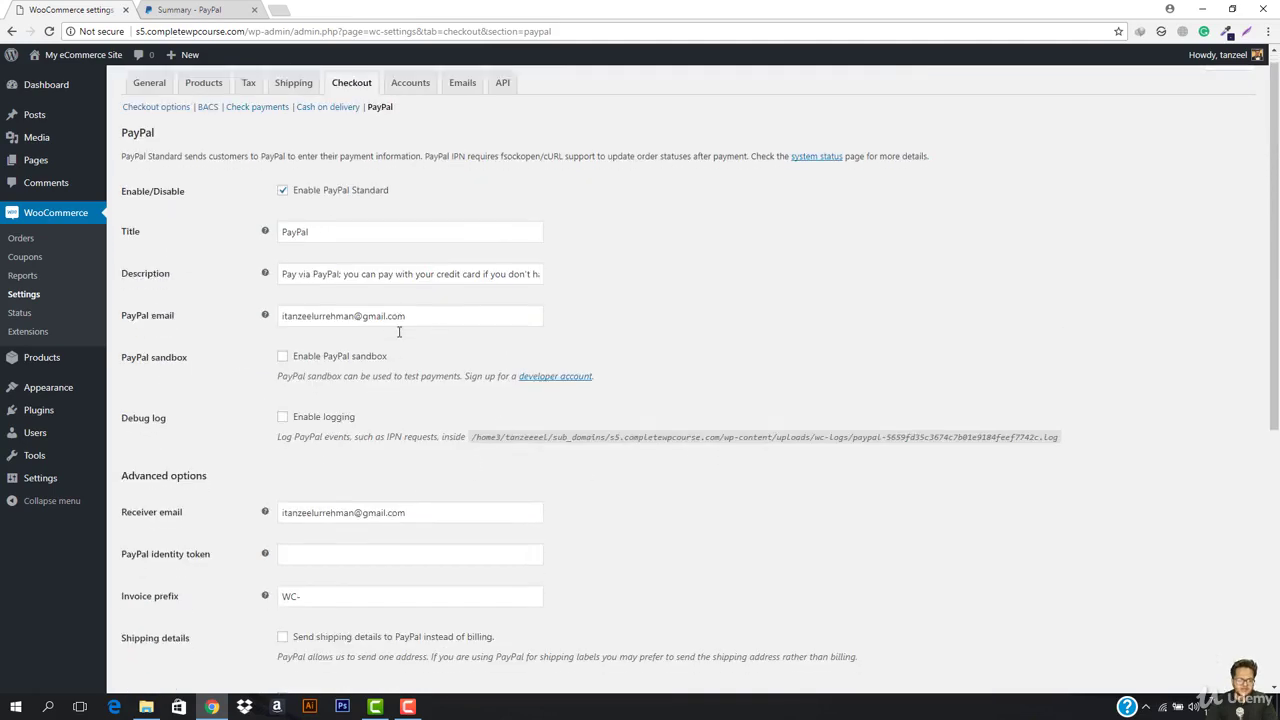
scroll(386, 508, down, 4)
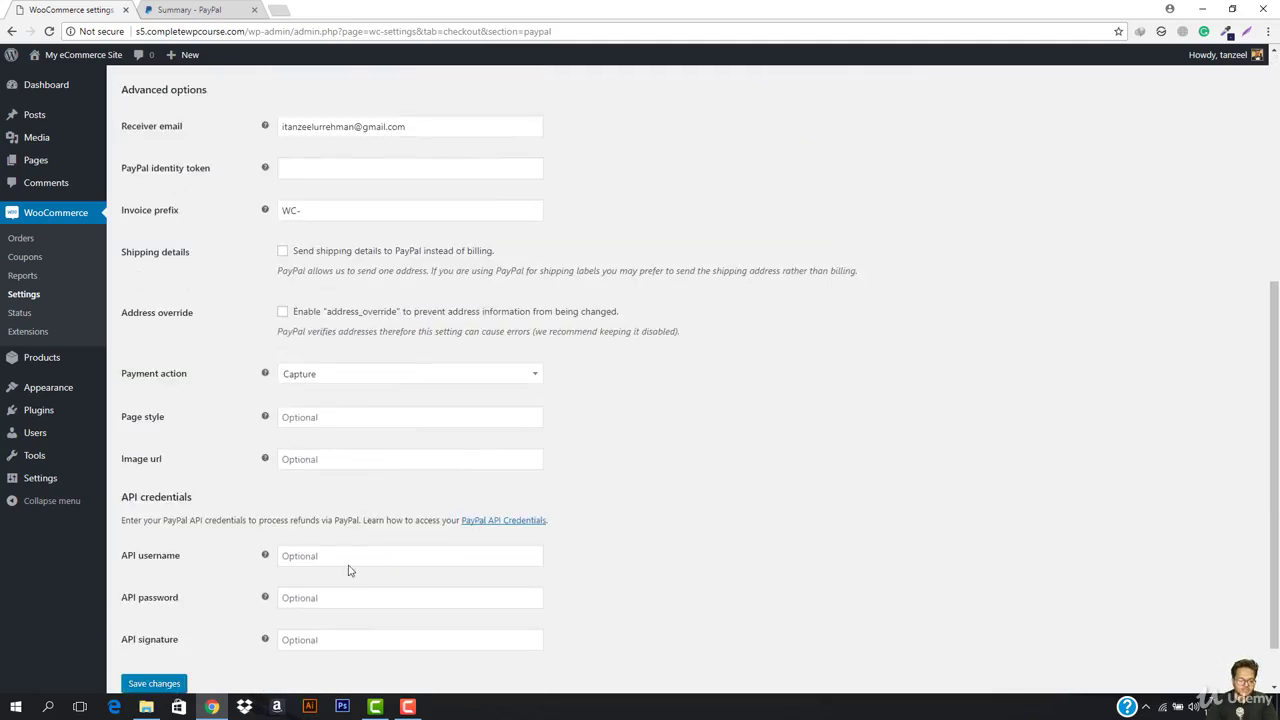
scroll(400, 516, down, 1)
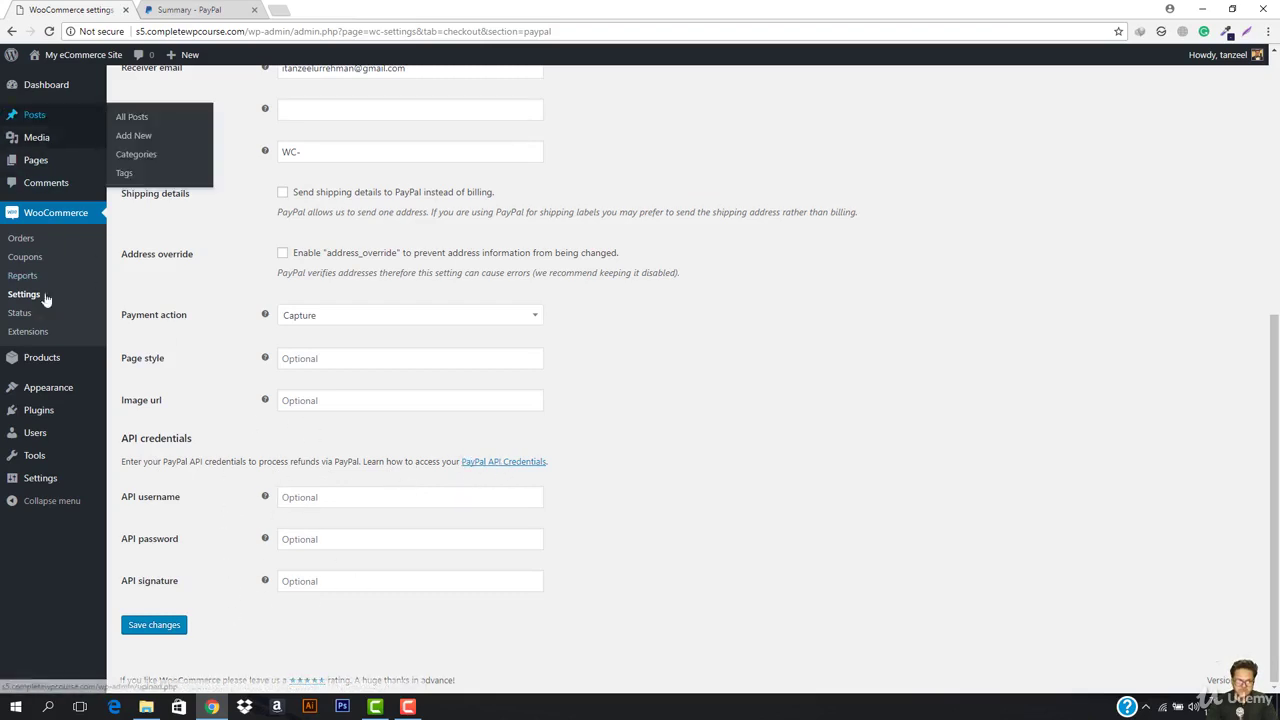
scroll(380, 555, up, 3)
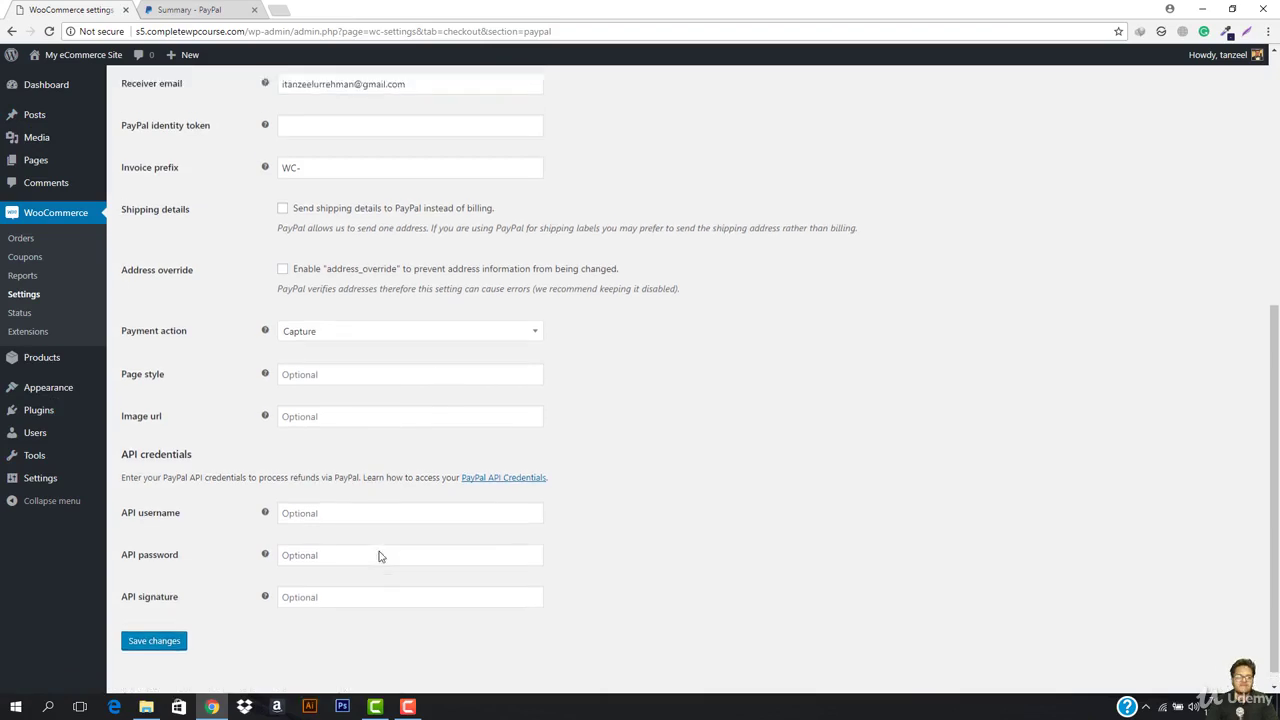
click(176, 9)
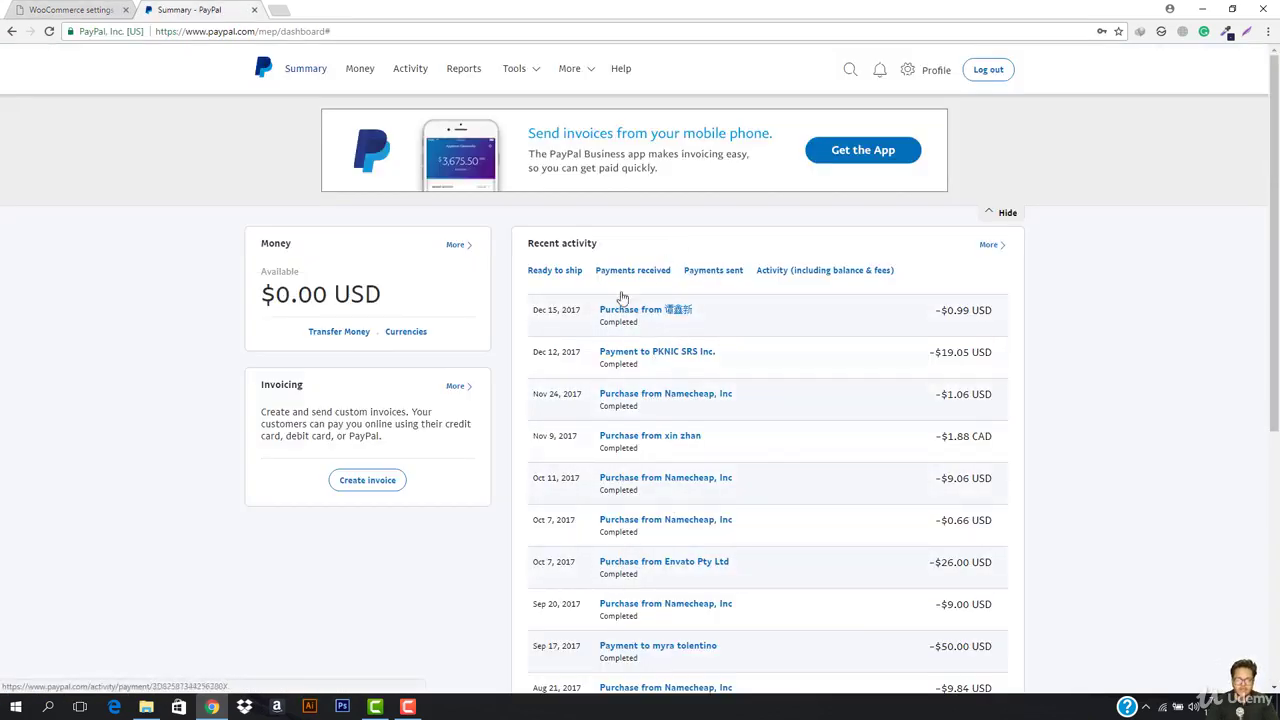
click(64, 9)
scroll(351, 527, down, 2)
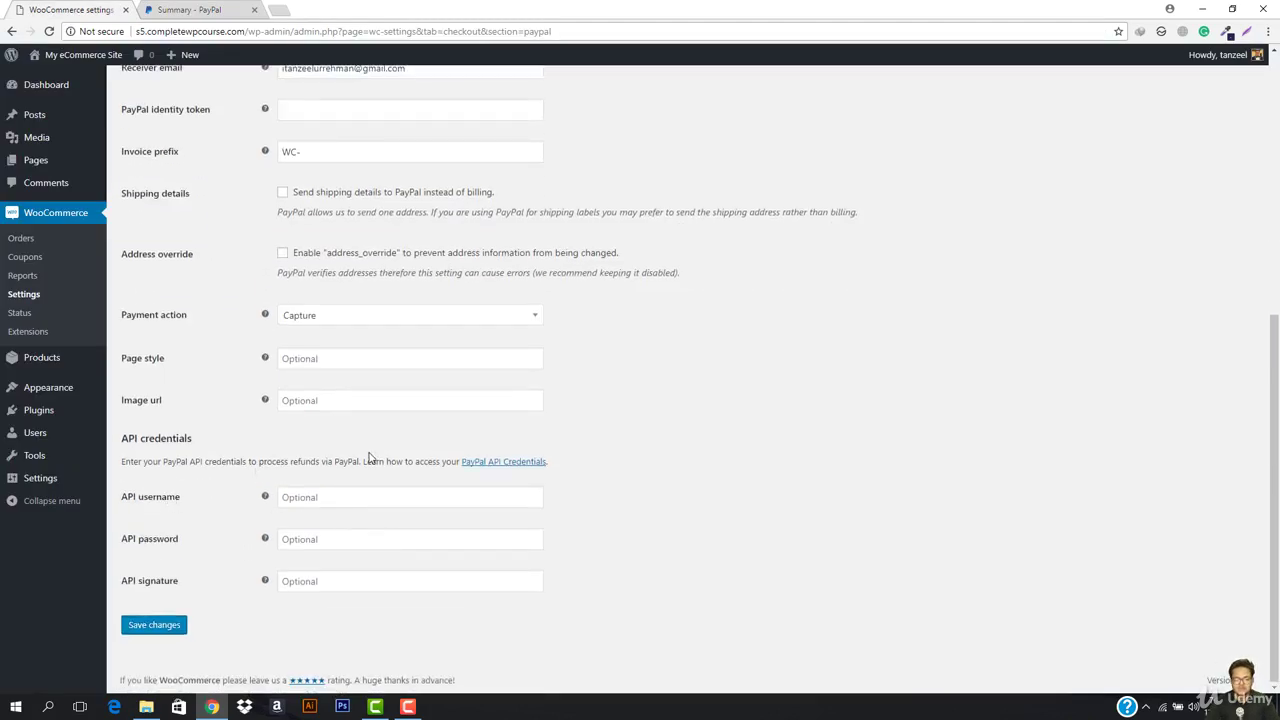
scroll(325, 529, up, 5)
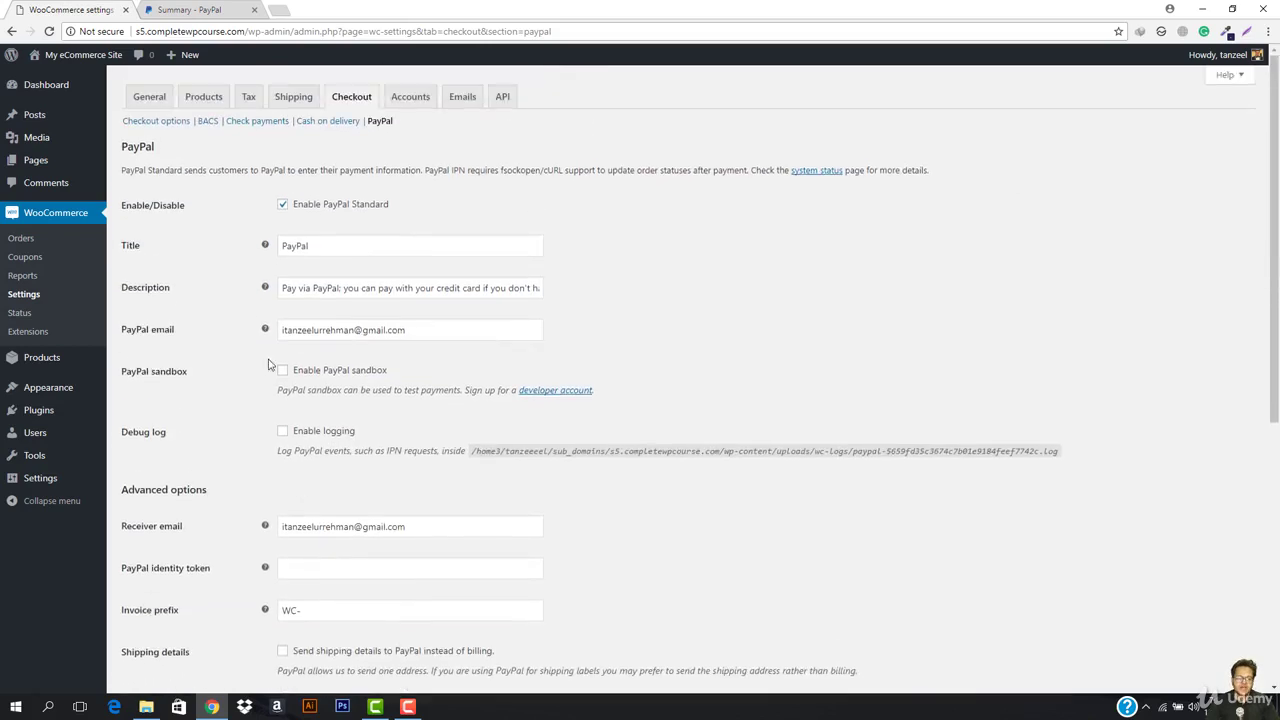
click(191, 8)
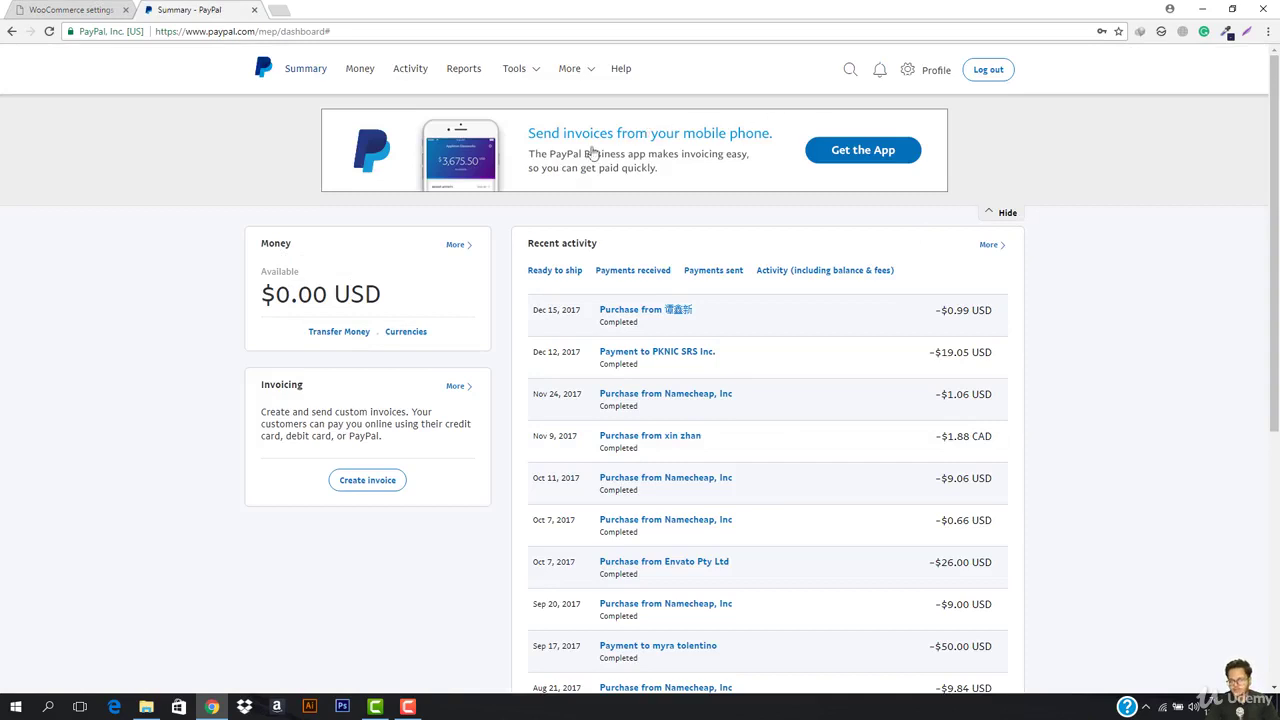
click(94, 15)
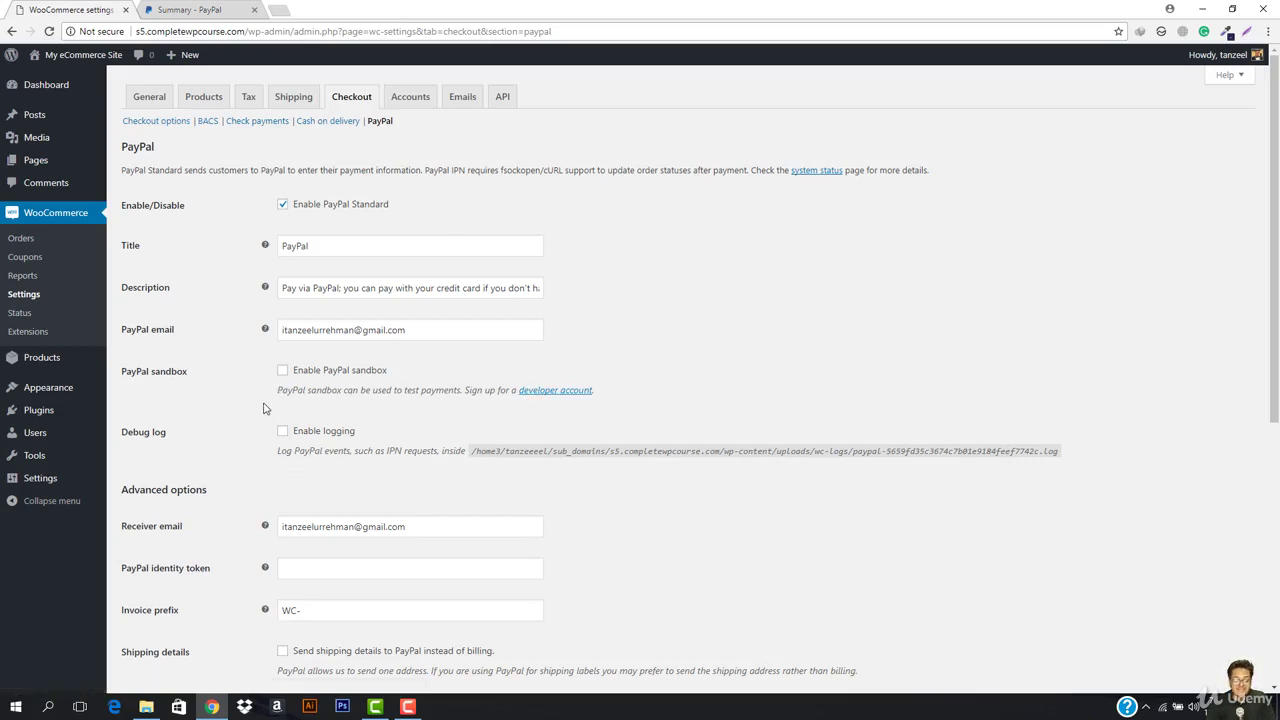
right_click(555, 392)
- Open the 'developer account' link in a new tab and switch to PayPal Developer
click(584, 400)
click(228, 8)
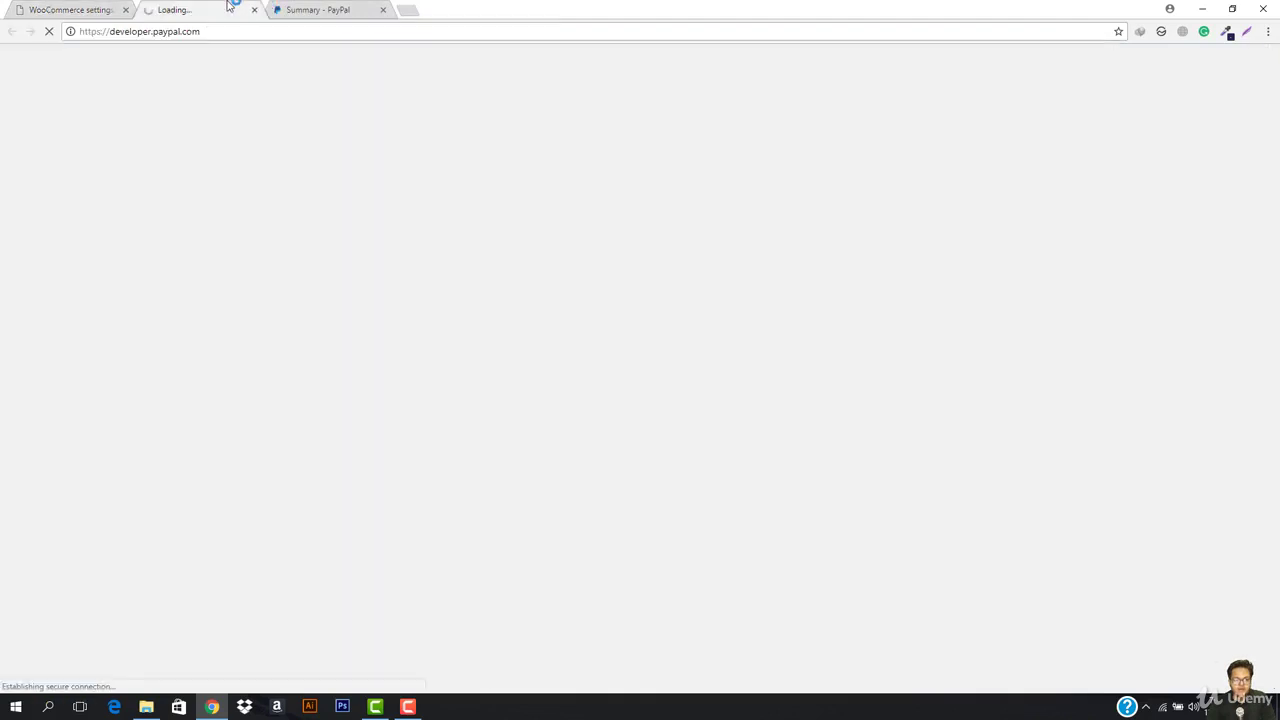
click(84, 7)
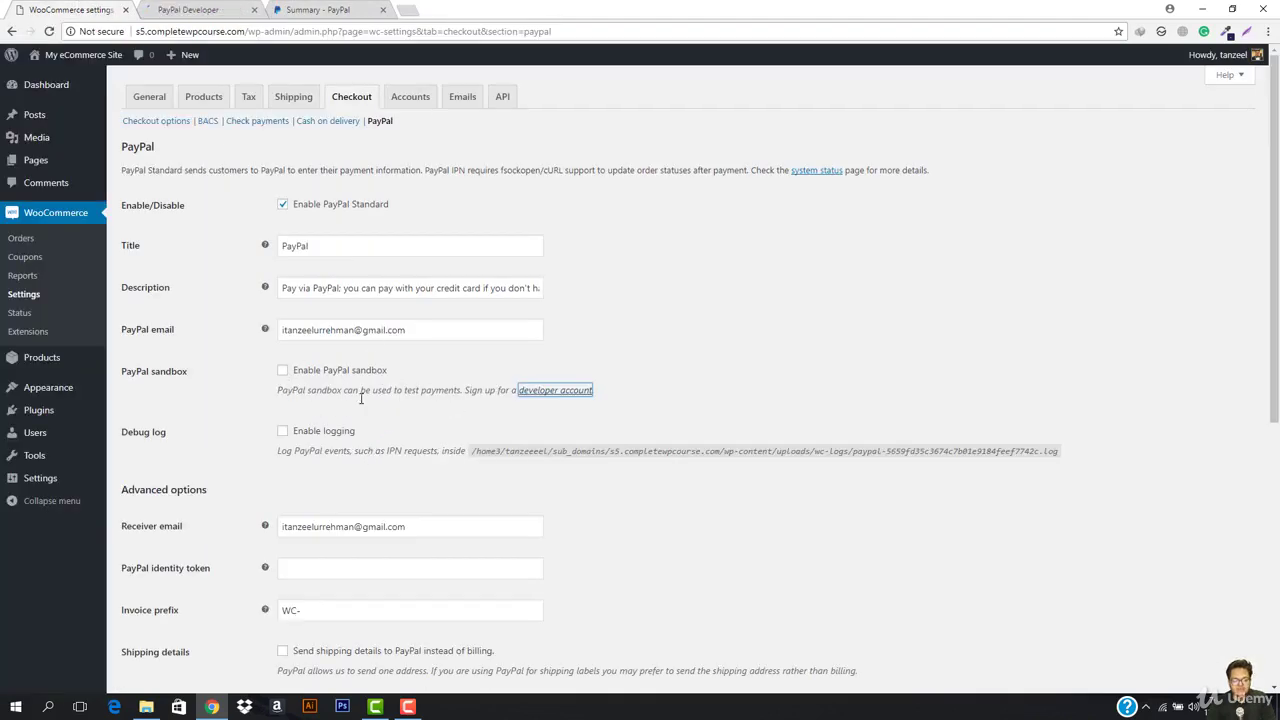
click(180, 9)
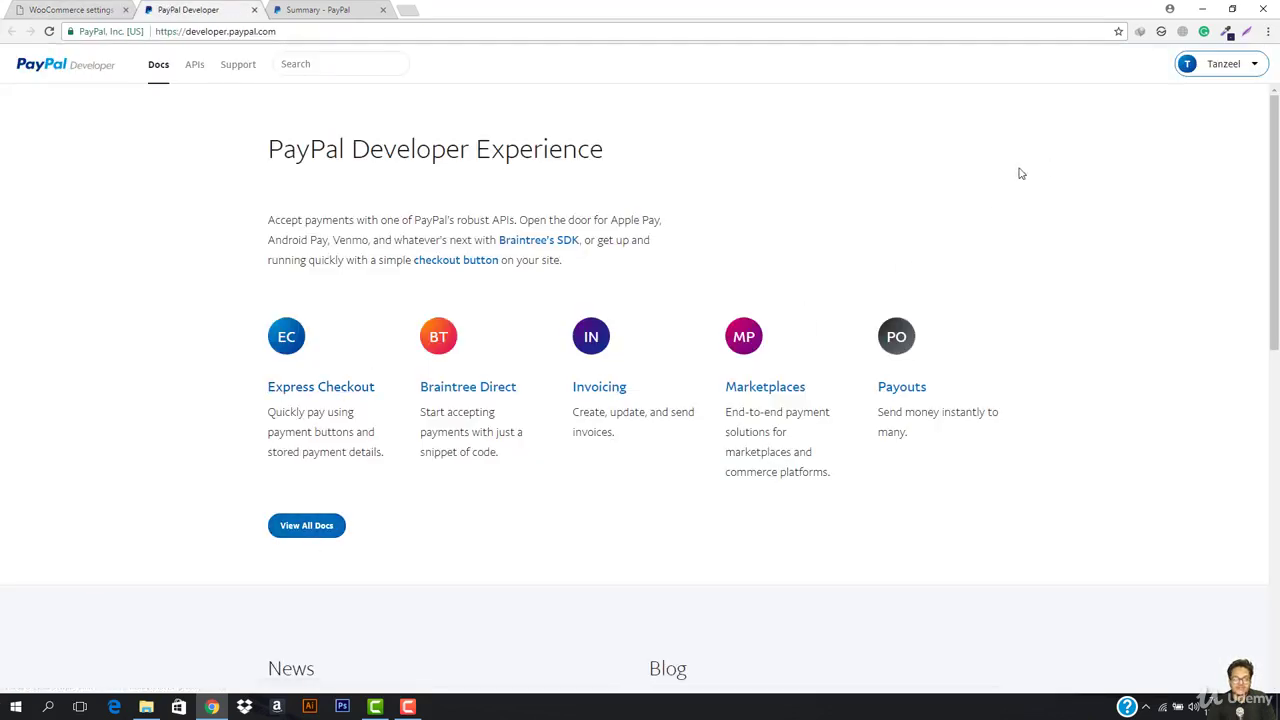
- Read through the PayPal Developer home page
drag(263, 219, 595, 236)
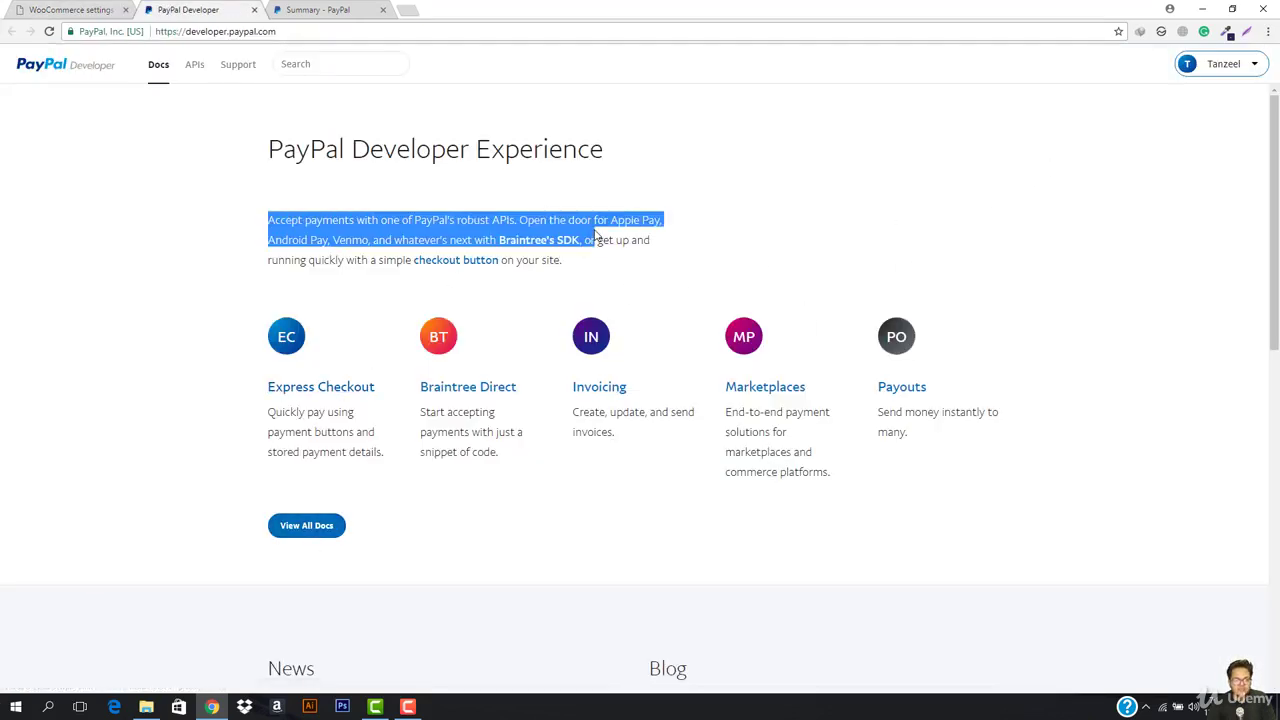
click(401, 237)
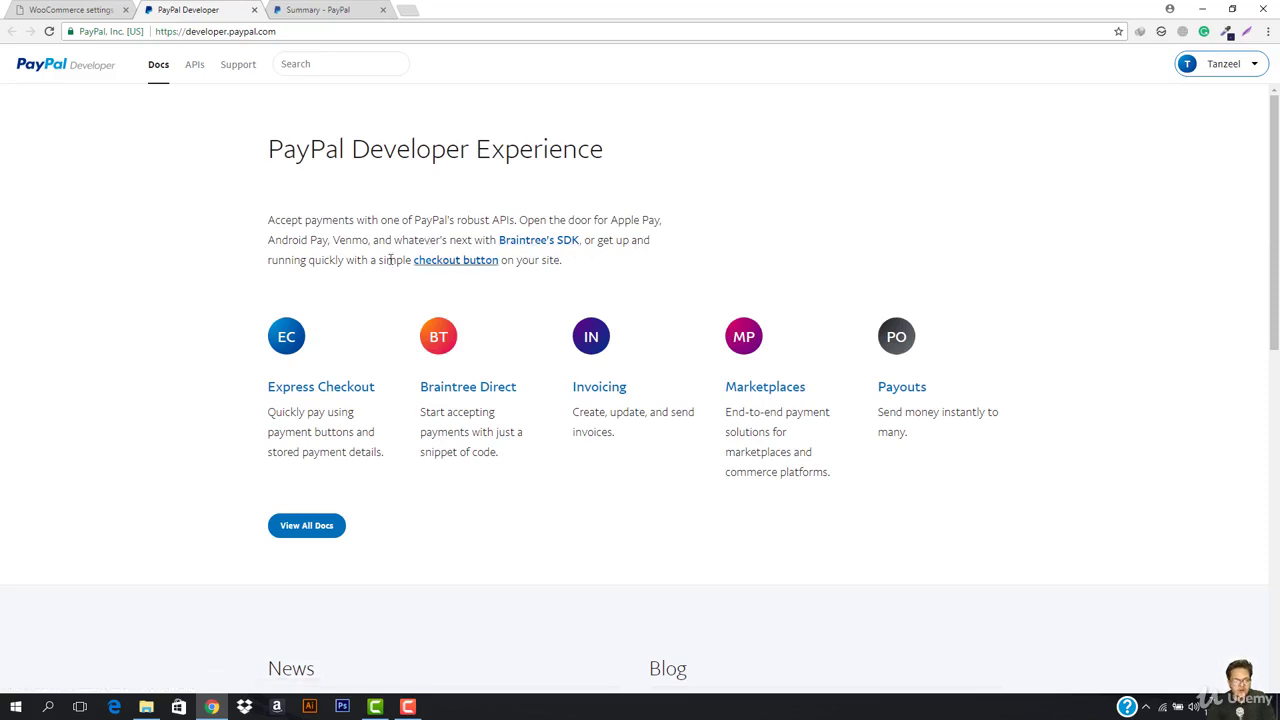
scroll(329, 323, down, 2)
scroll(329, 323, down, 2)
scroll(590, 340, up, 4)
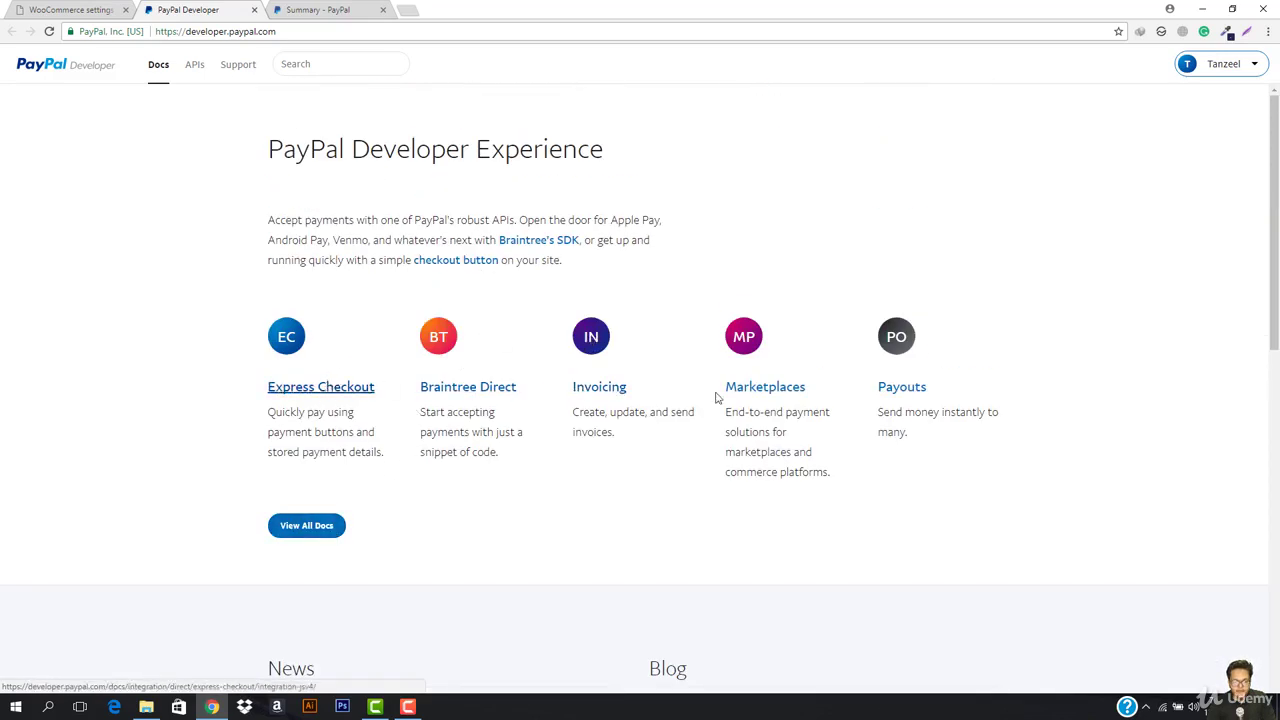
click(1238, 65)
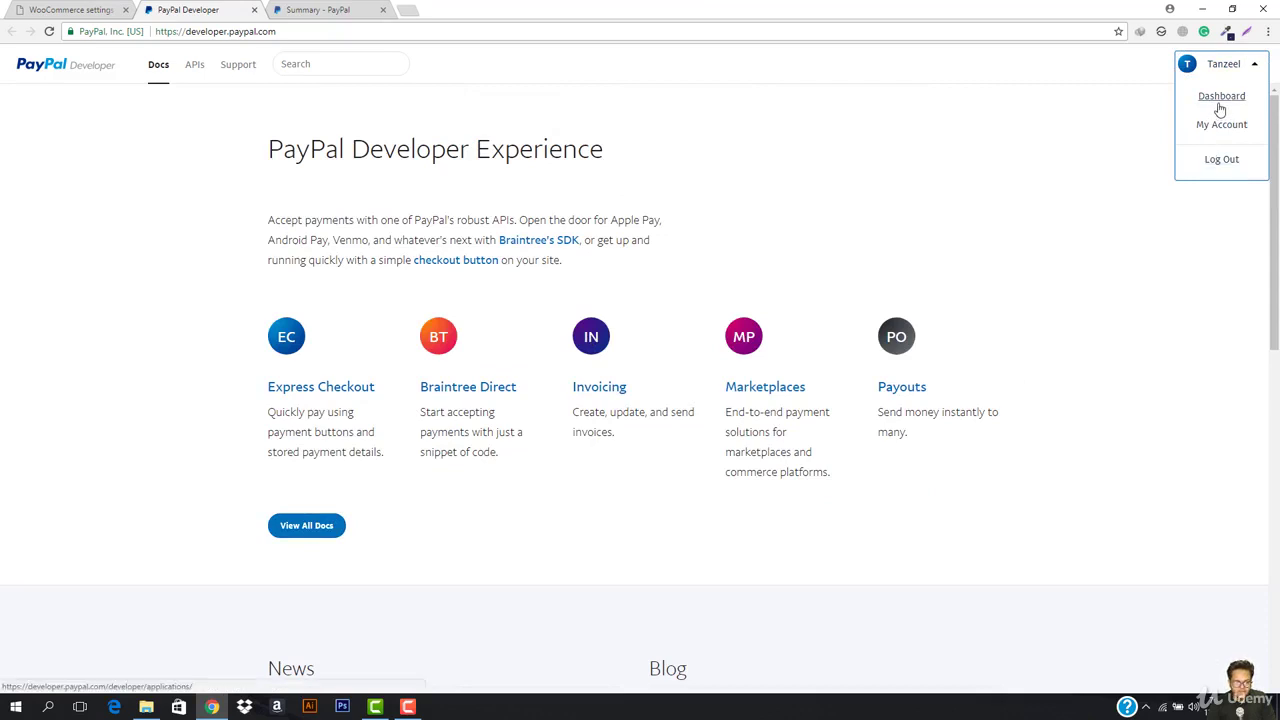
- Open the developer Dashboard and go to the Sandbox Accounts list of 6 test accounts
click(1220, 100)
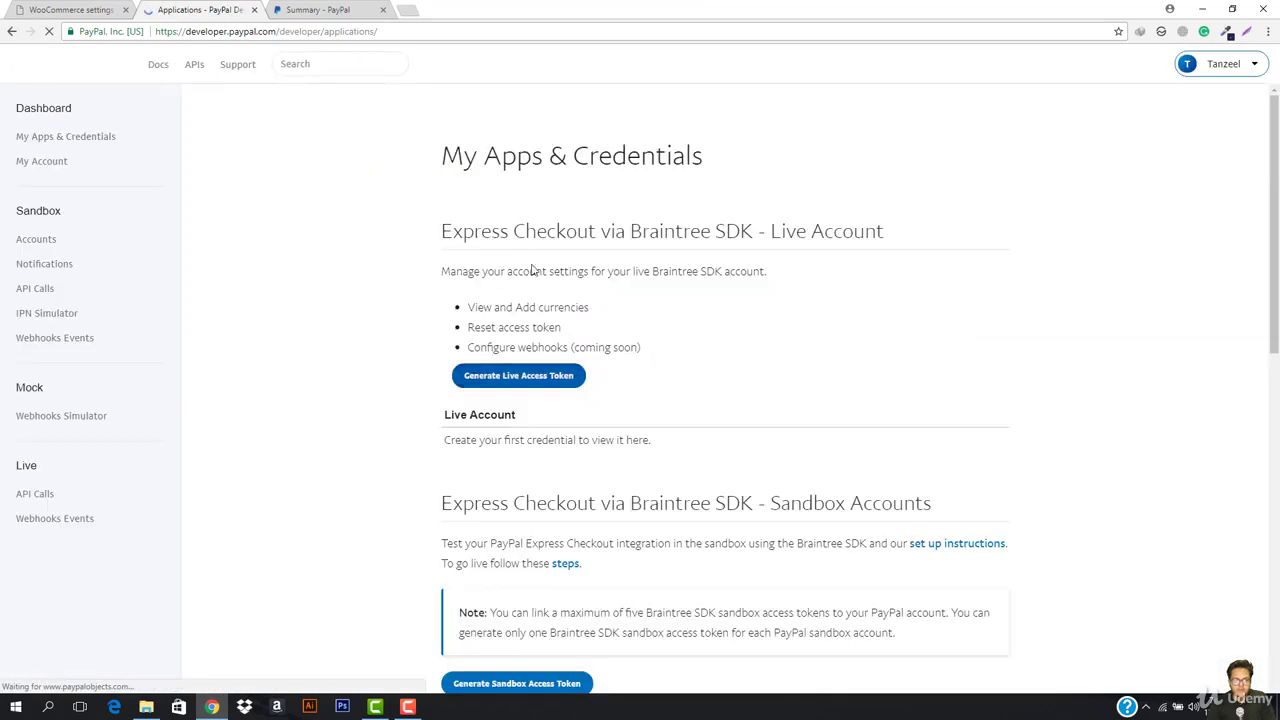
scroll(616, 378, down, 3)
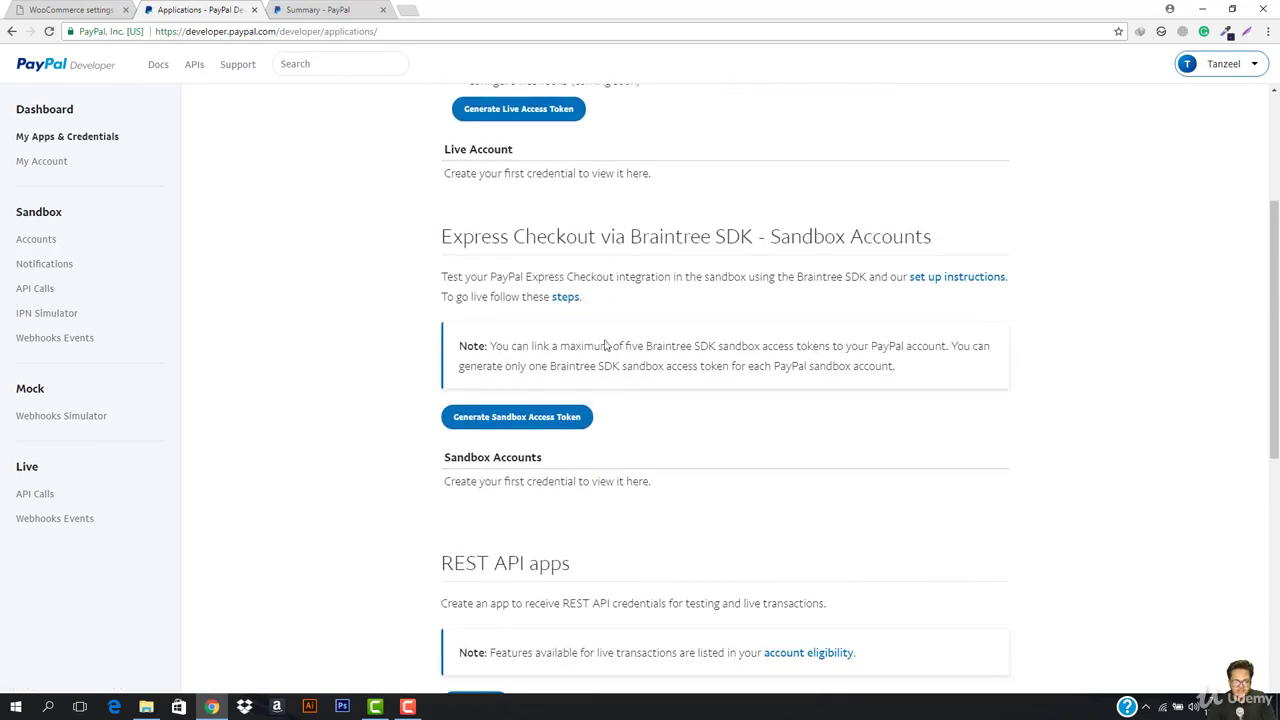
scroll(561, 510, down, 3)
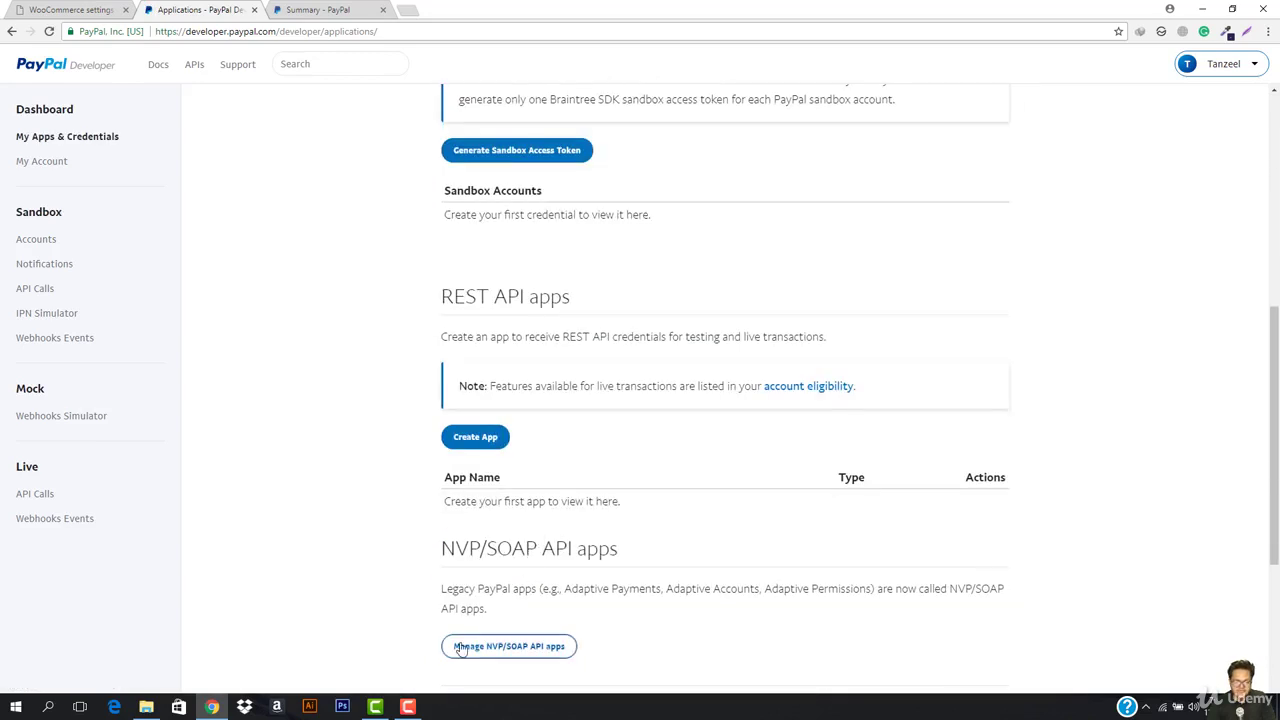
scroll(463, 646, down, 4)
scroll(469, 636, up, 5)
scroll(469, 636, up, 4)
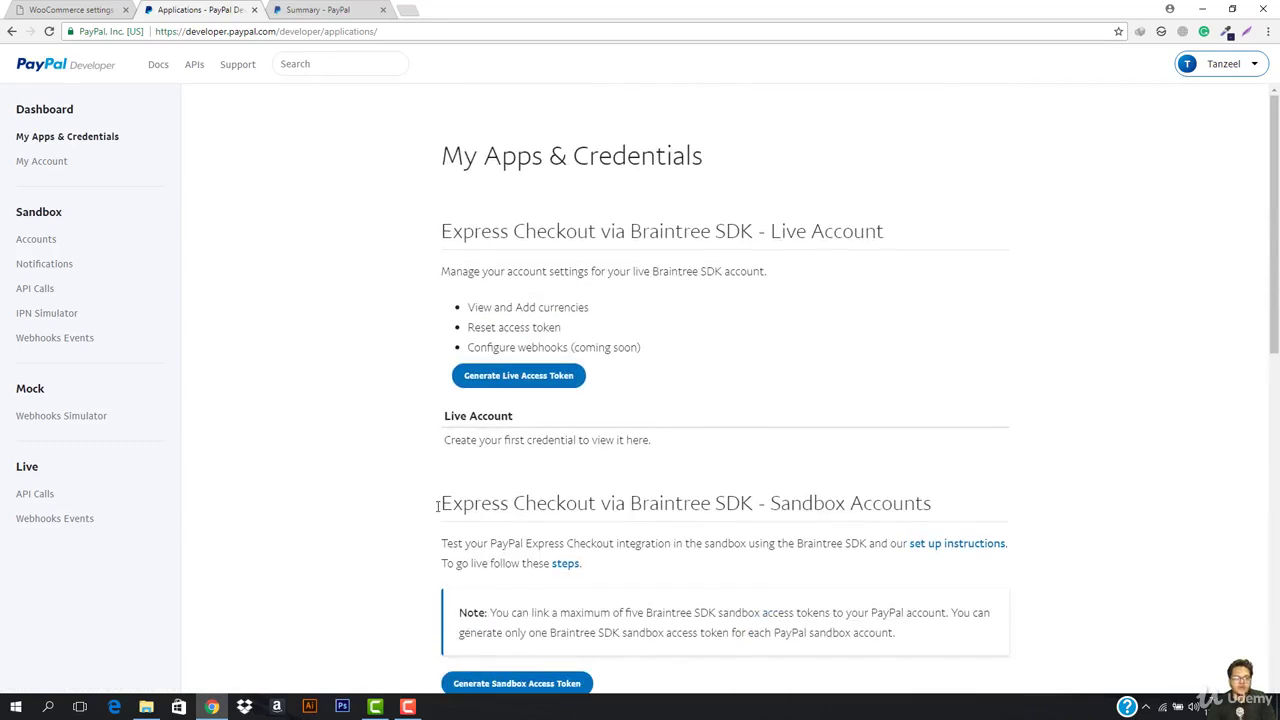
click(1218, 58)
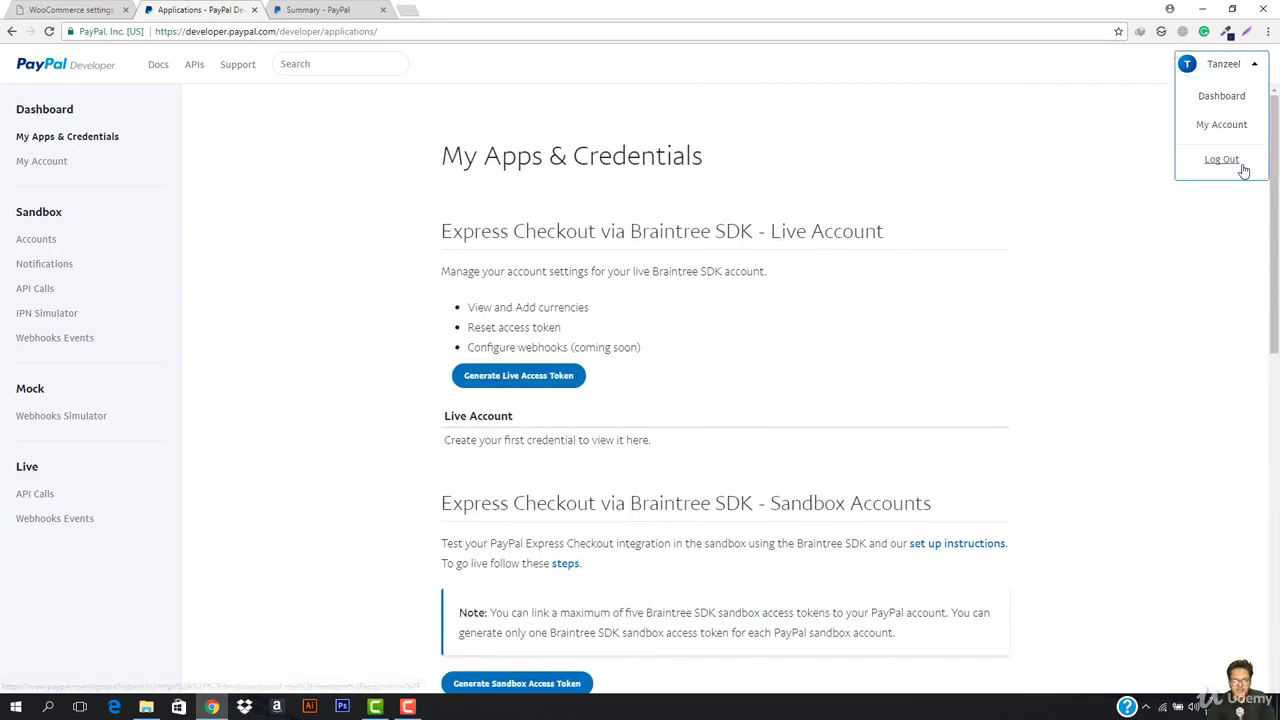
click(36, 240)
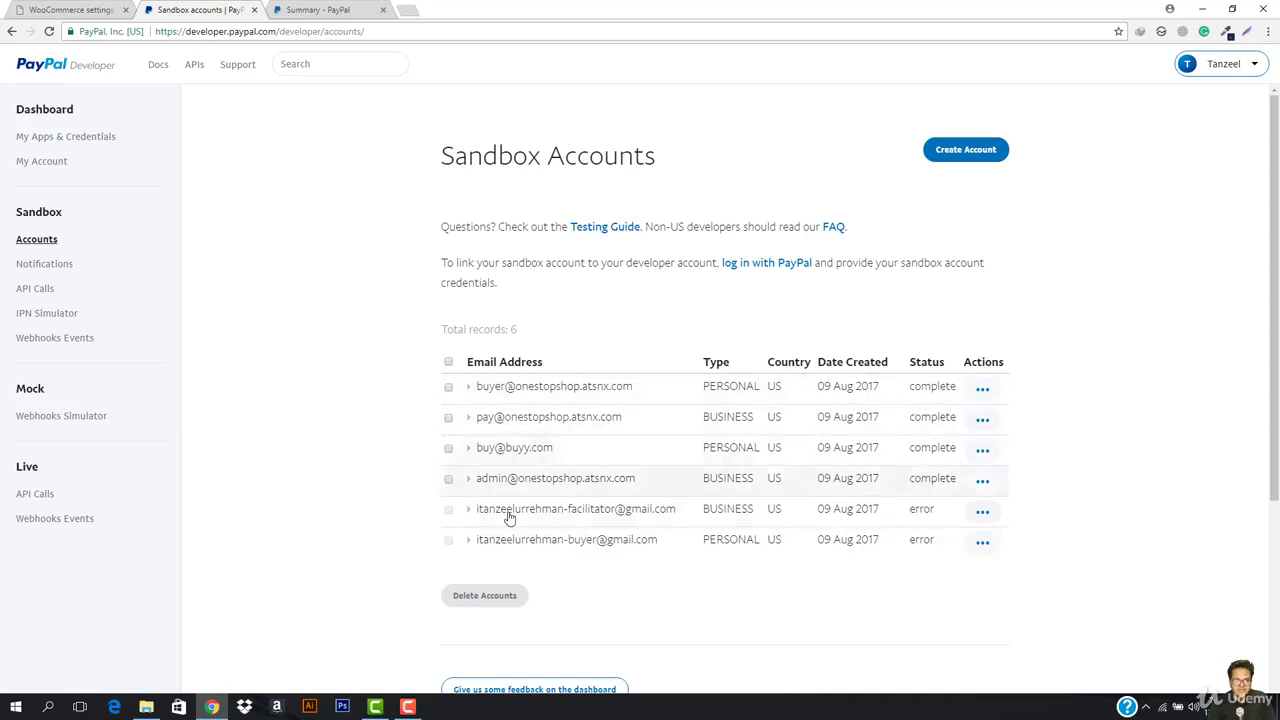
- Select the four completed sandbox accounts and confirm Delete (4)
scroll(503, 505, down, 1)
scroll(505, 475, down, 2)
scroll(523, 394, up, 3)
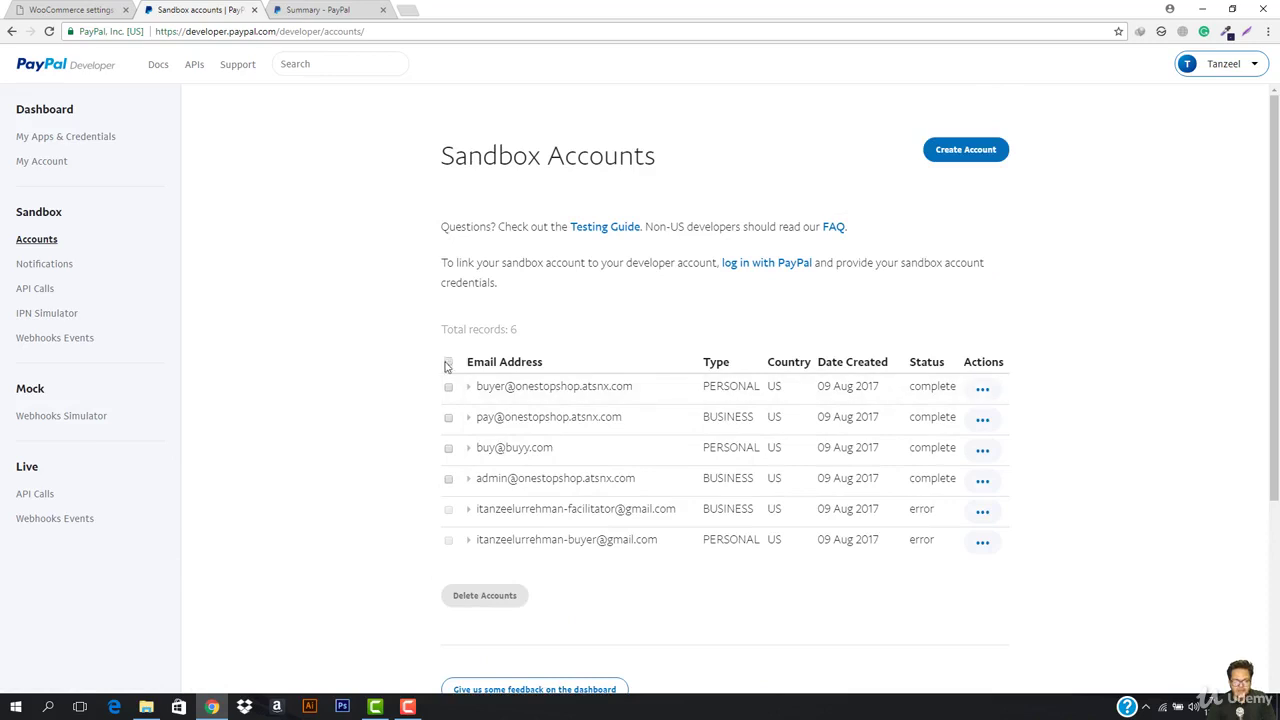
scroll(480, 530, down, 1)
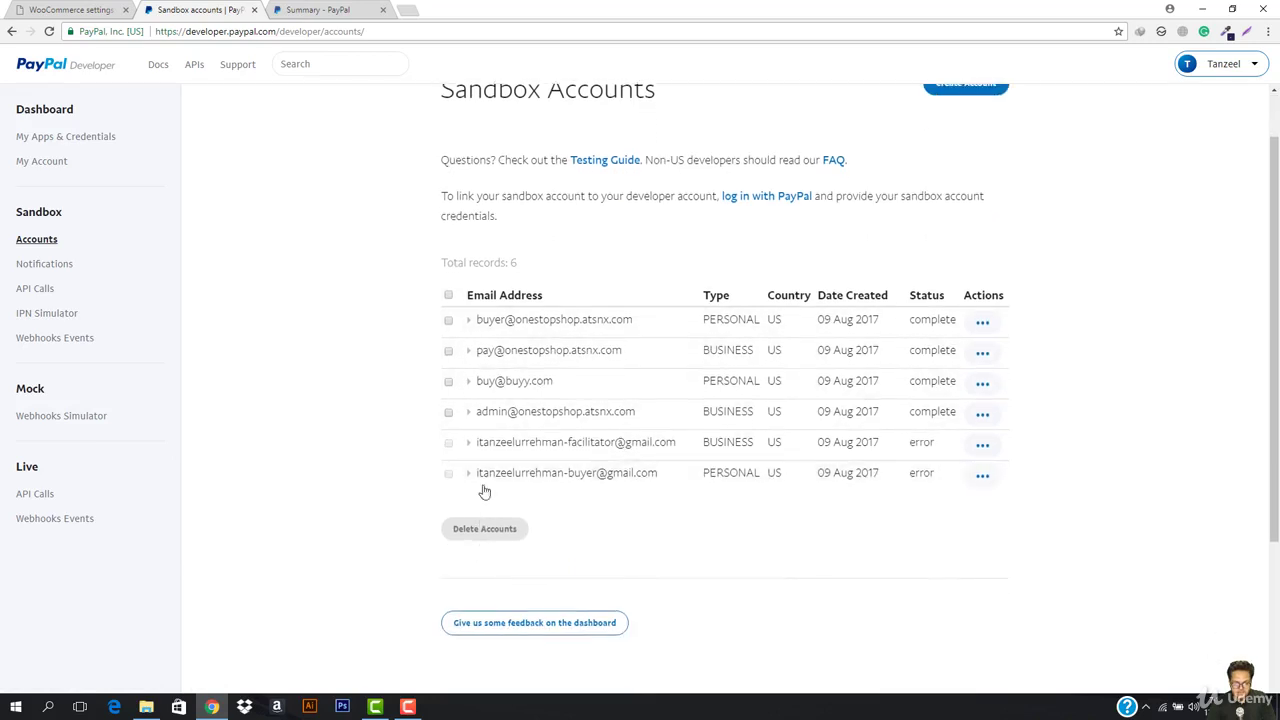
click(447, 297)
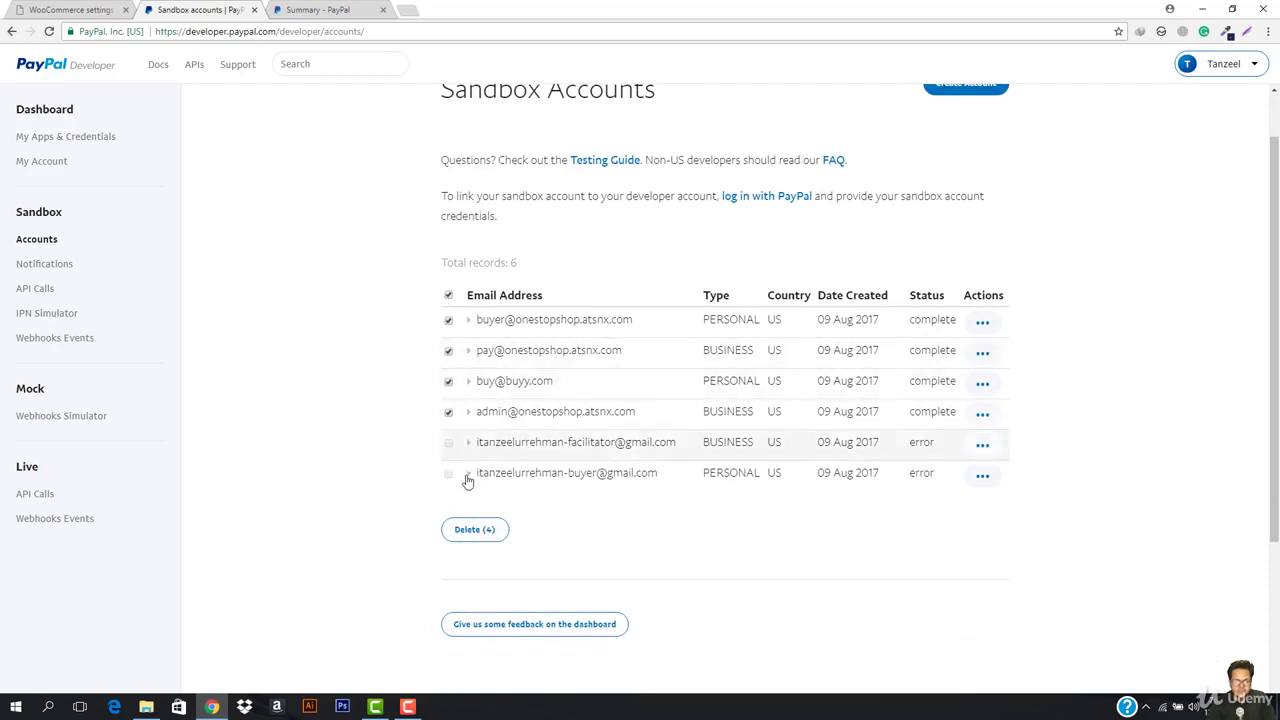
click(472, 532)
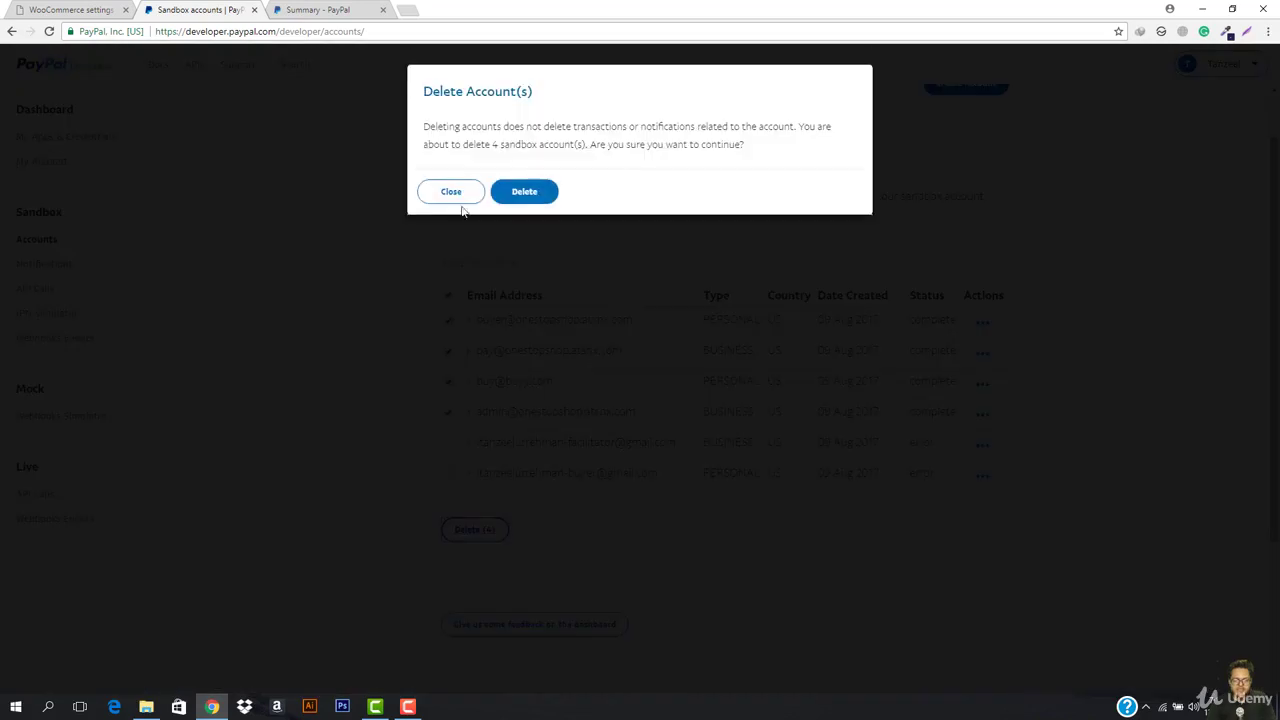
click(524, 192)
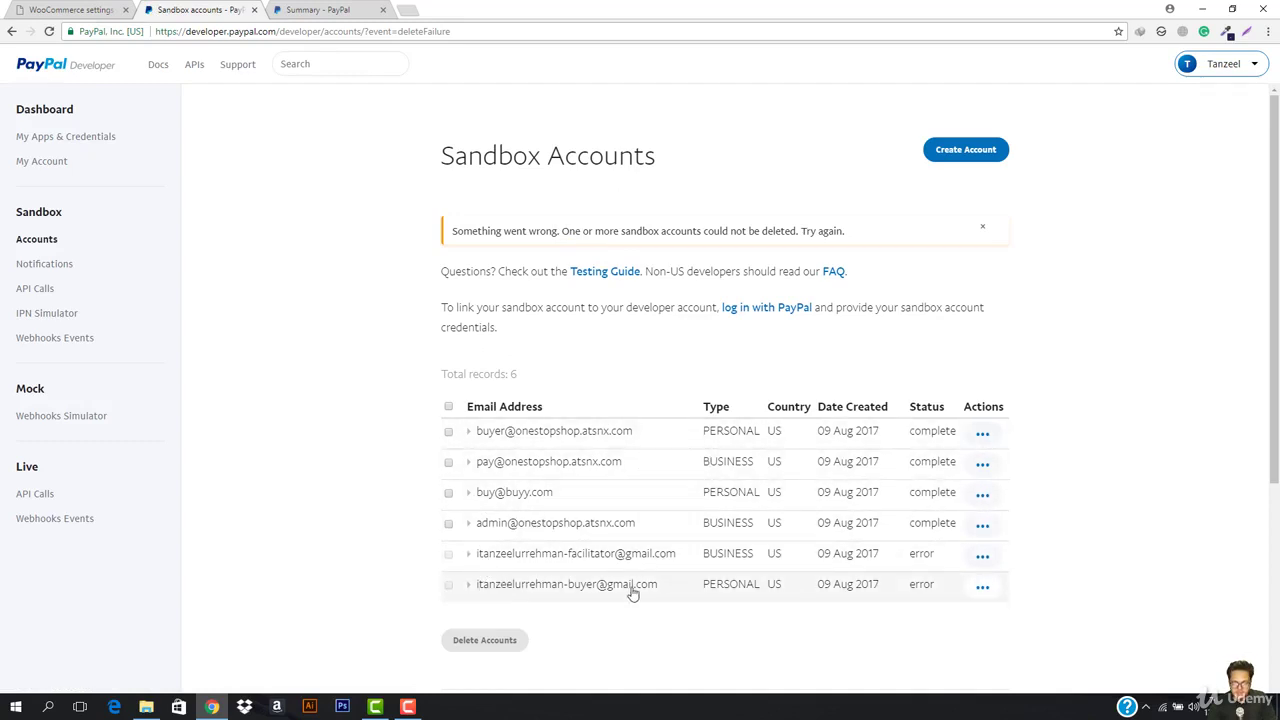
- Check the failed-deletion message; all six sandbox accounts remain listed
scroll(620, 585, down, 1)
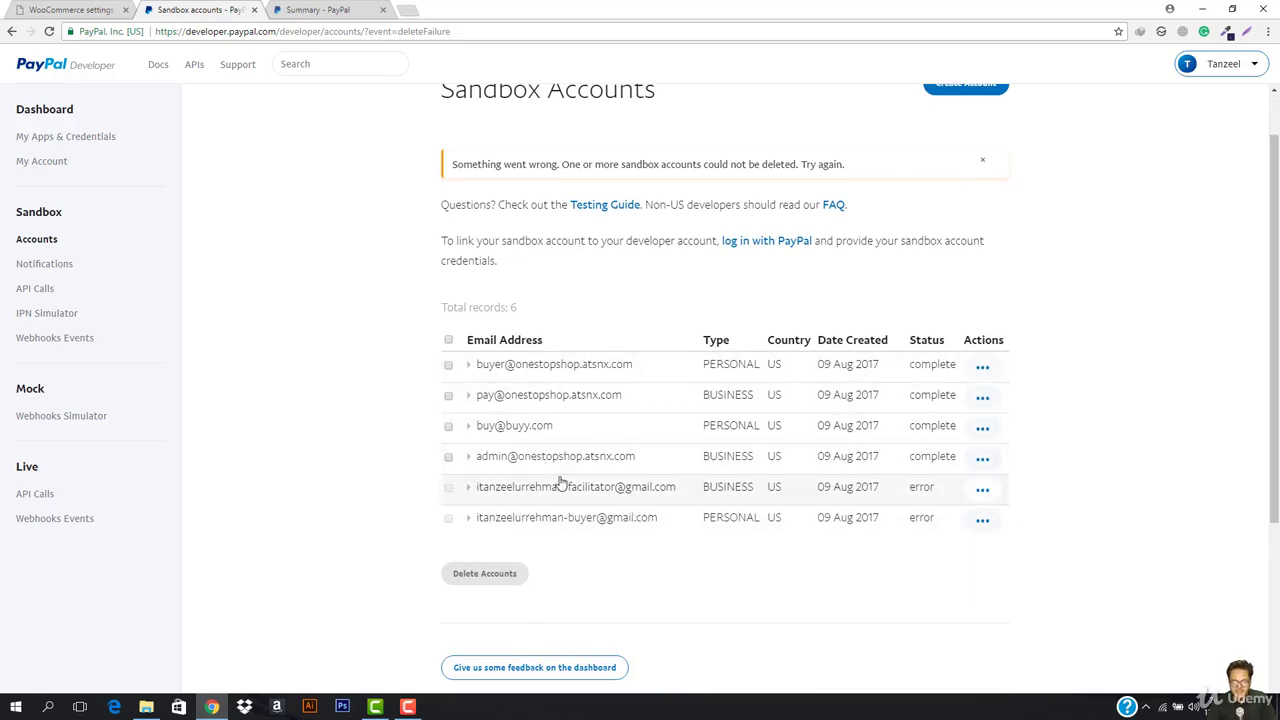
scroll(534, 371, up, 1)
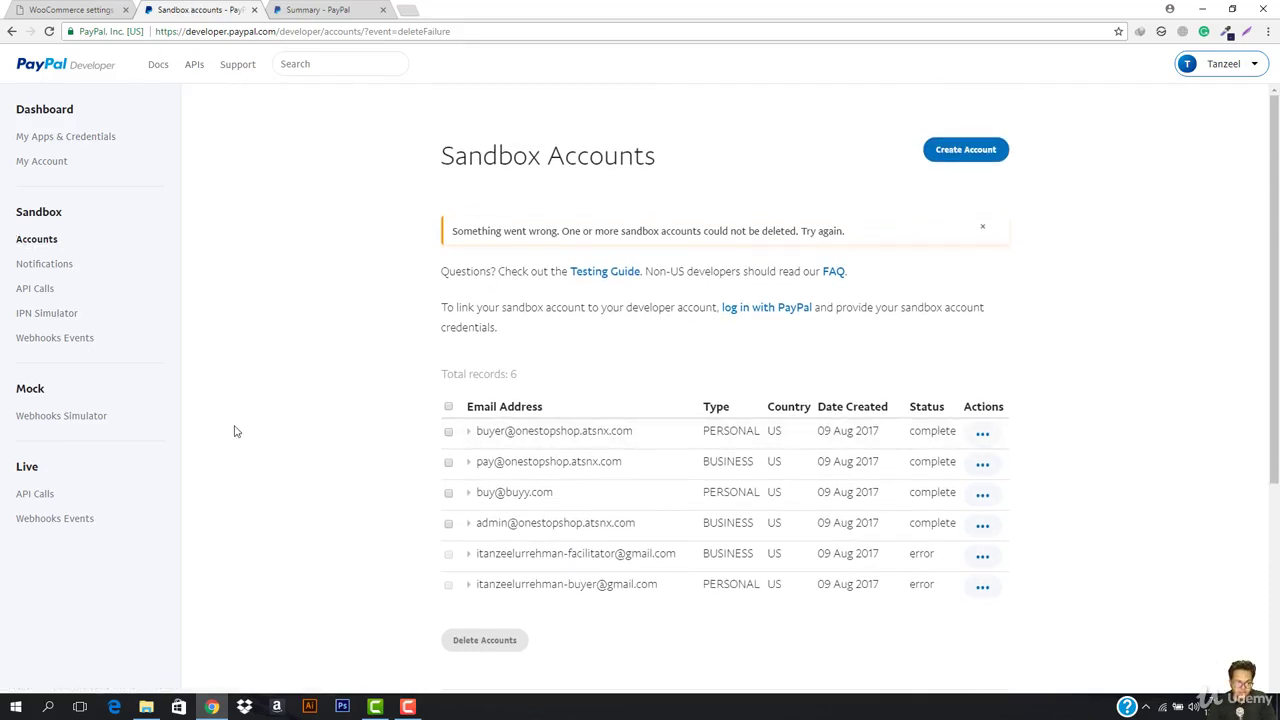
scroll(210, 478, down, 1)
scroll(210, 478, down, 2)
scroll(210, 478, up, 3)
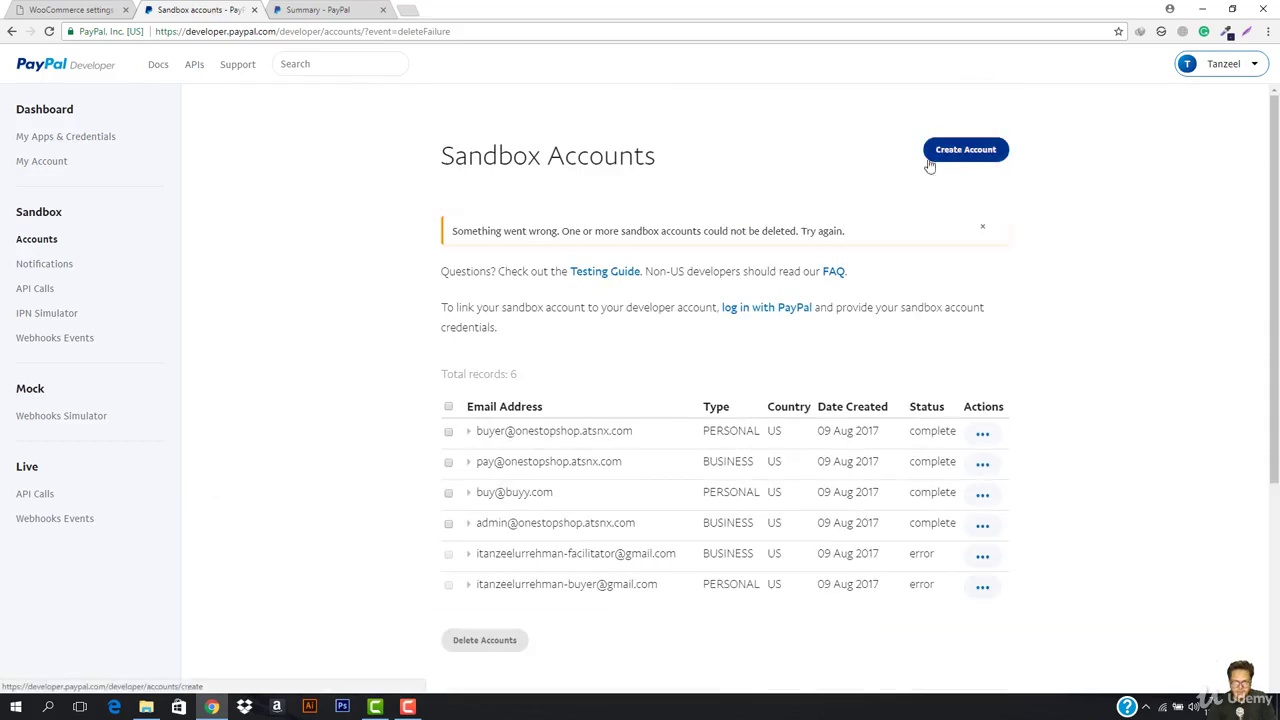
- Start a new United States sandbox account of type Business (Merchant Account)
click(36, 10)
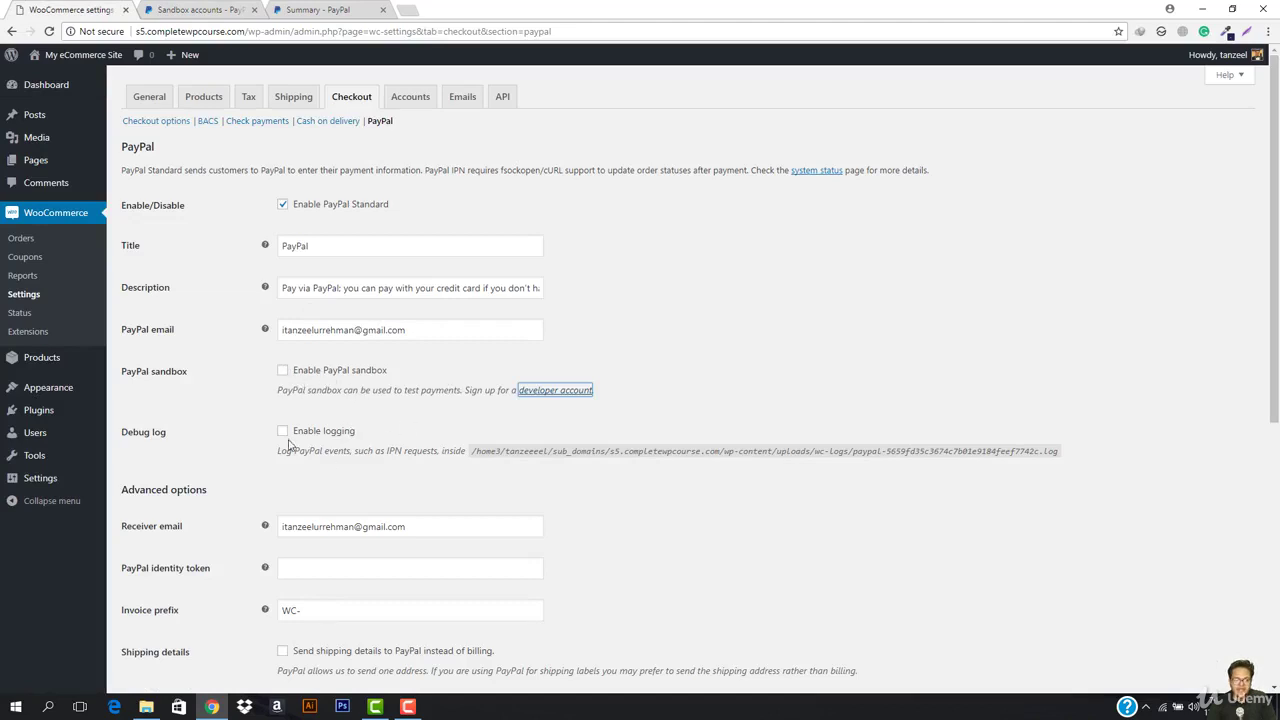
click(155, 8)
click(985, 152)
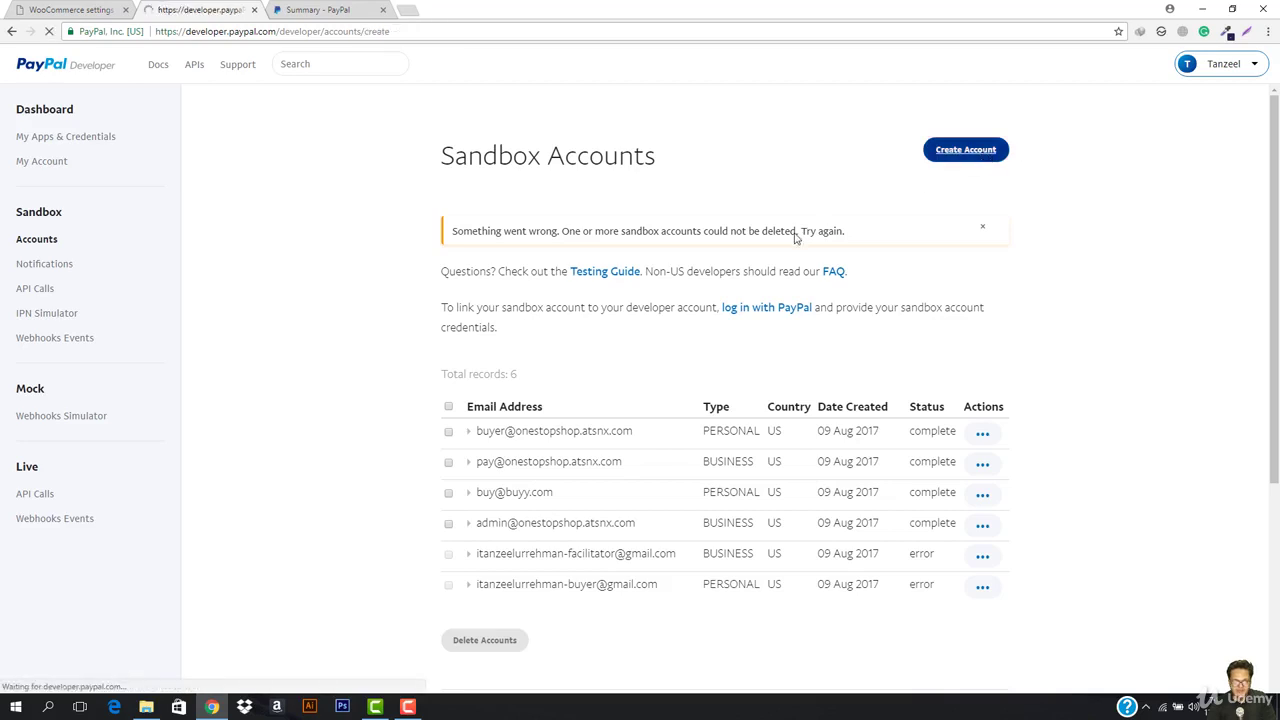
scroll(631, 347, down, 2)
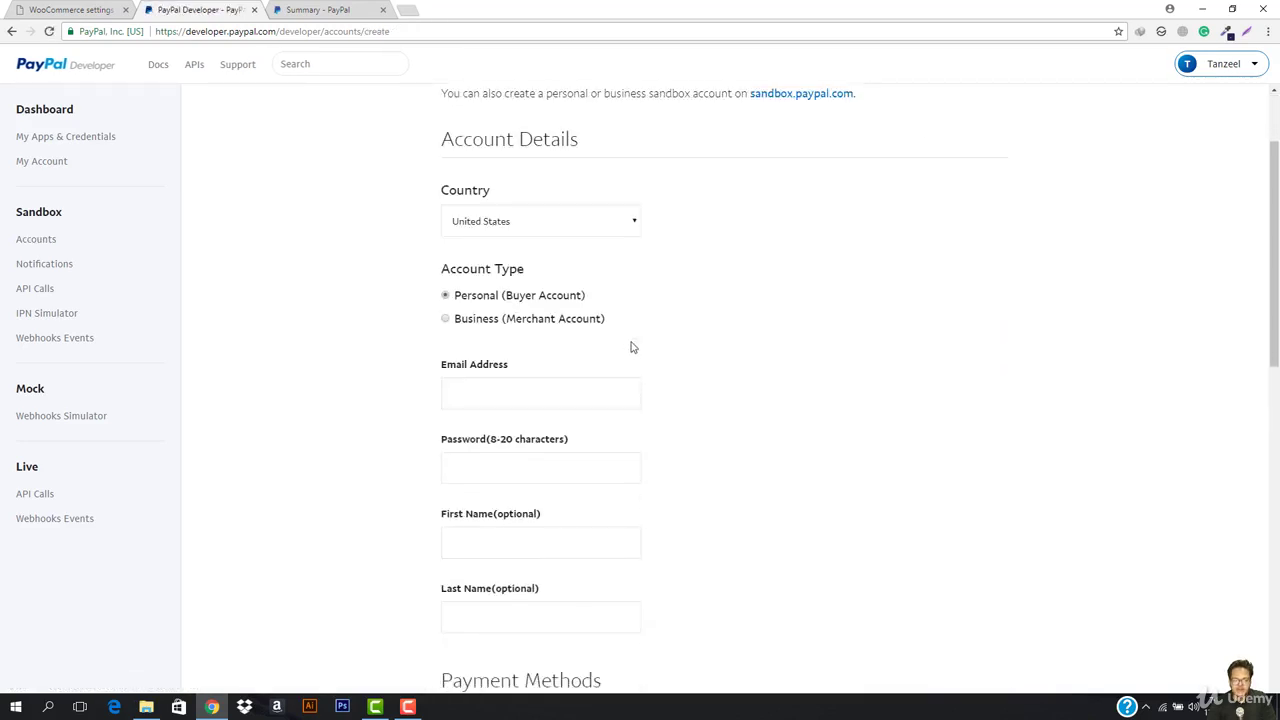
click(527, 230)
click(526, 244)
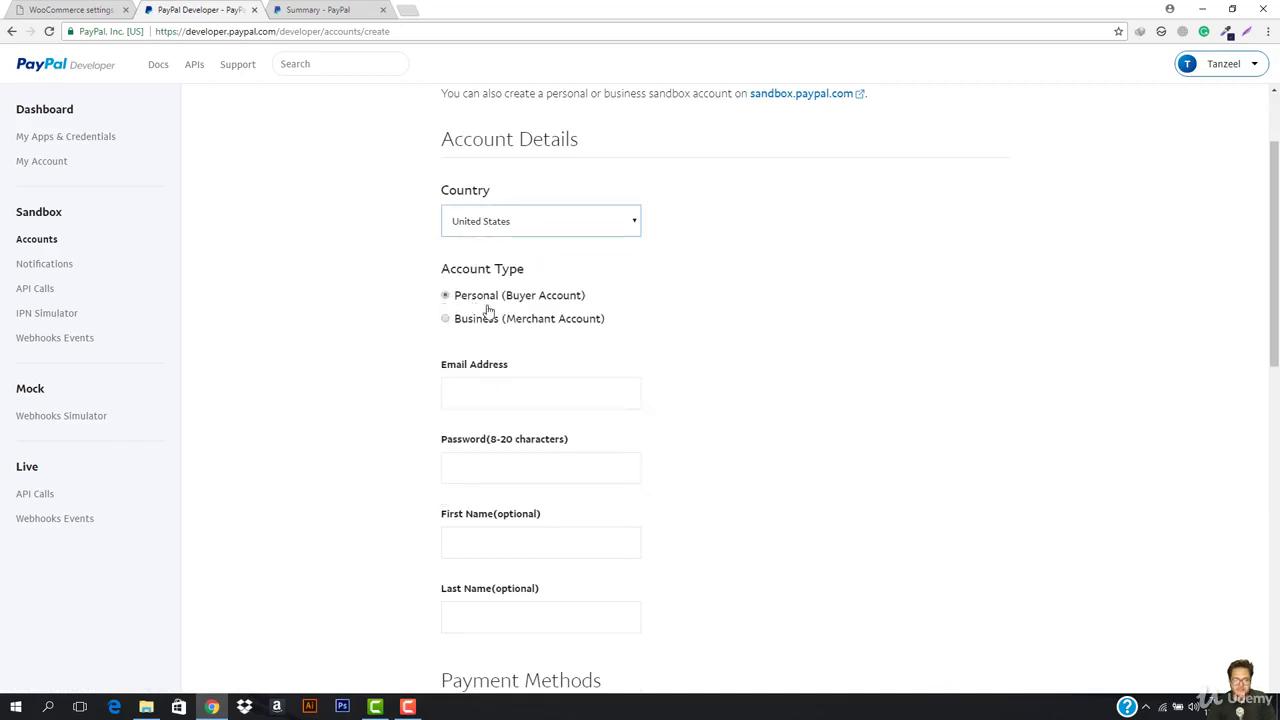
click(446, 319)
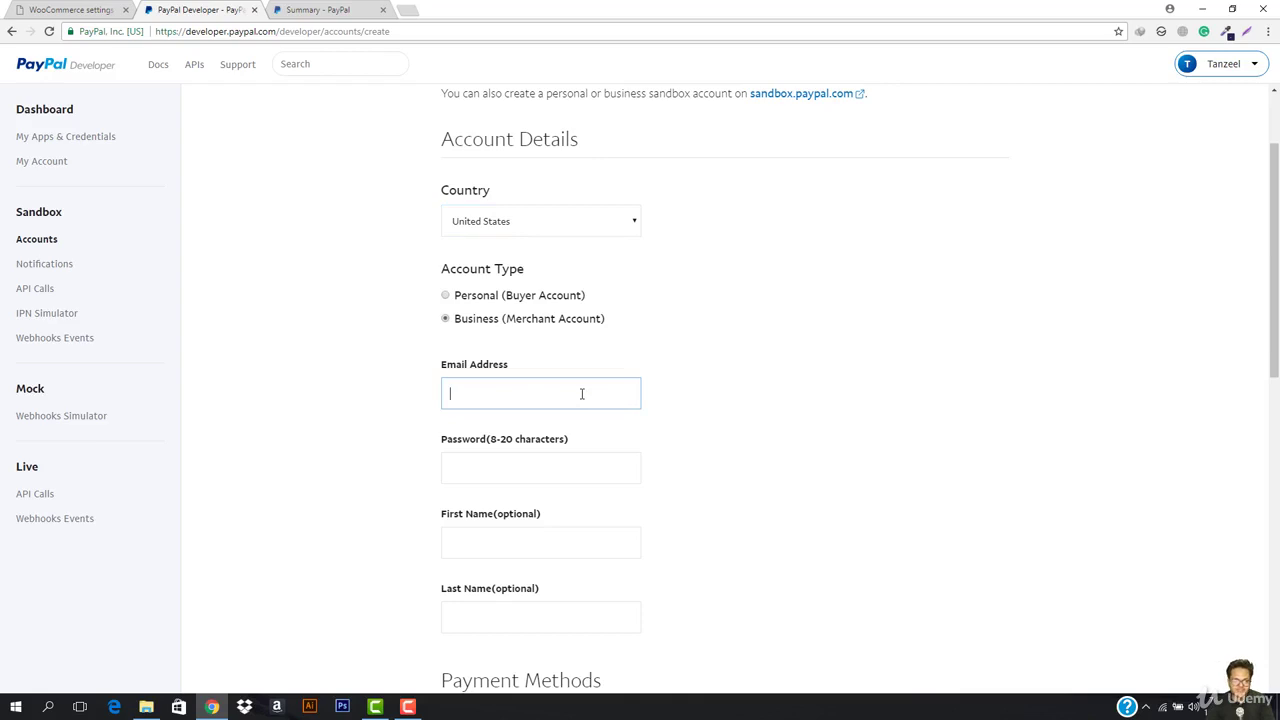
- Enter the site's info email address and a password for the sandbox account
click(22, 8)
click(185, 9)
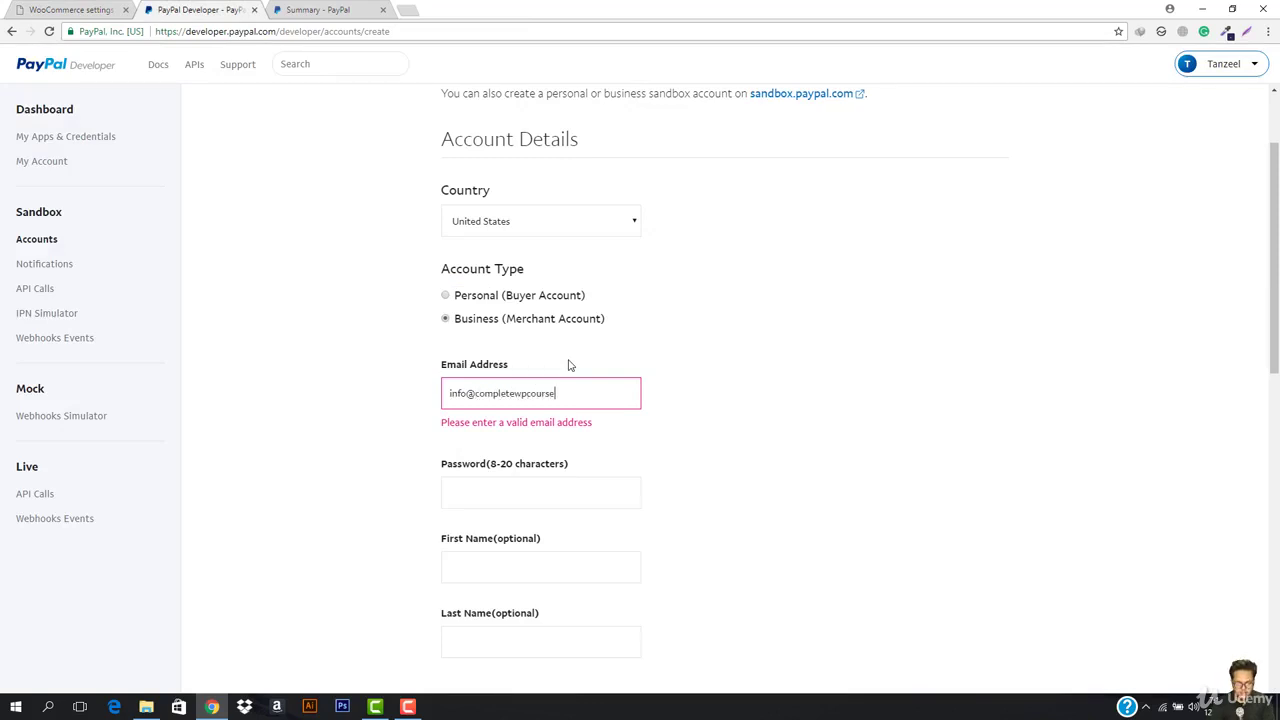
text(.com)
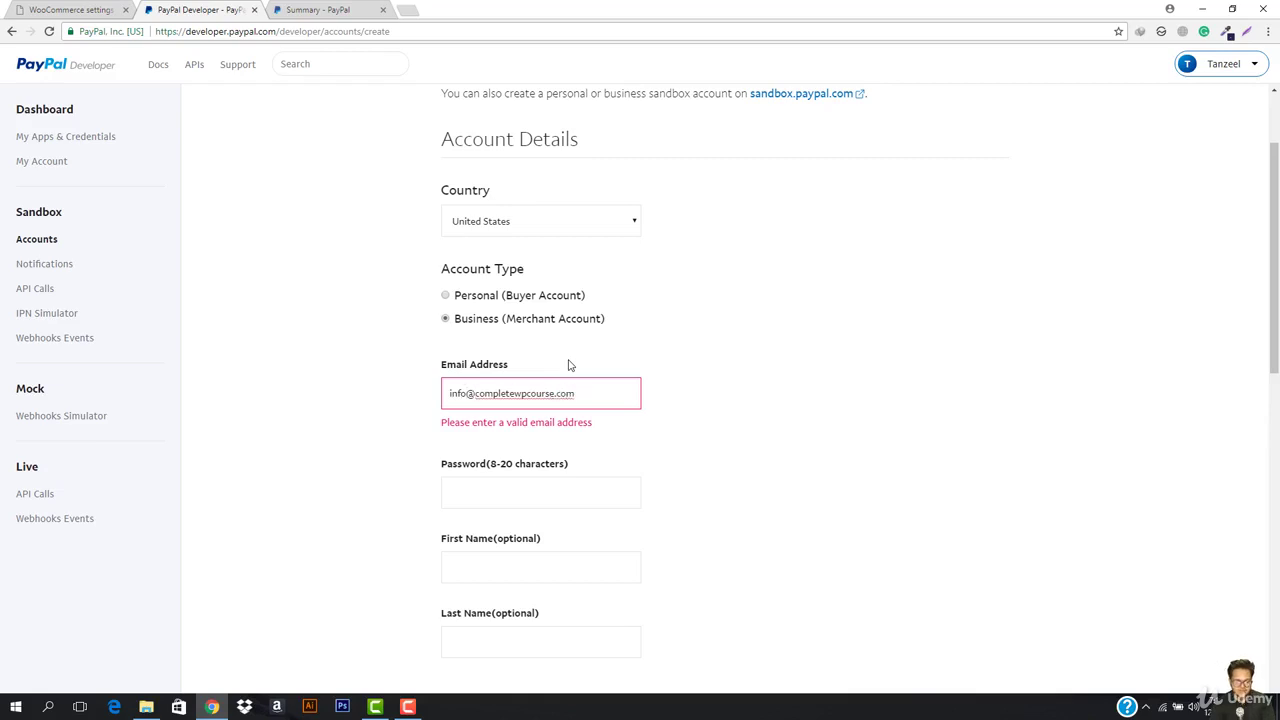
text(sb.)
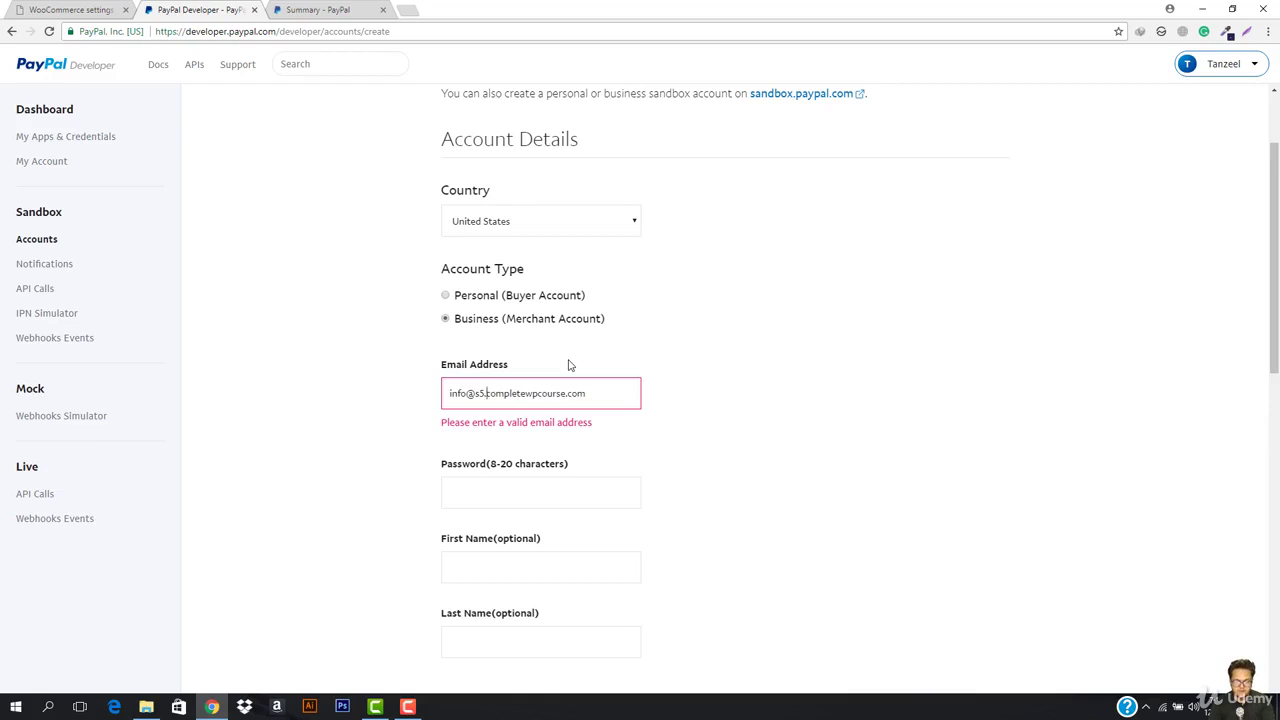
scroll(578, 427, down, 2)
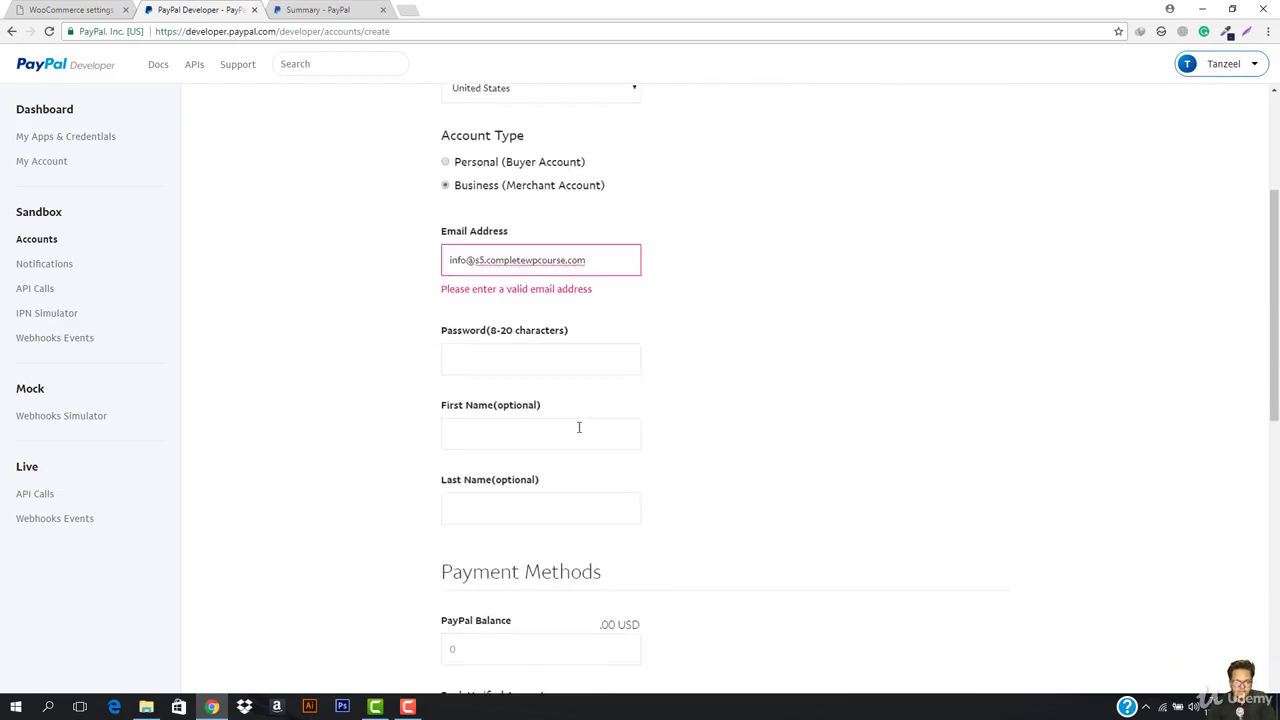
click(531, 363)
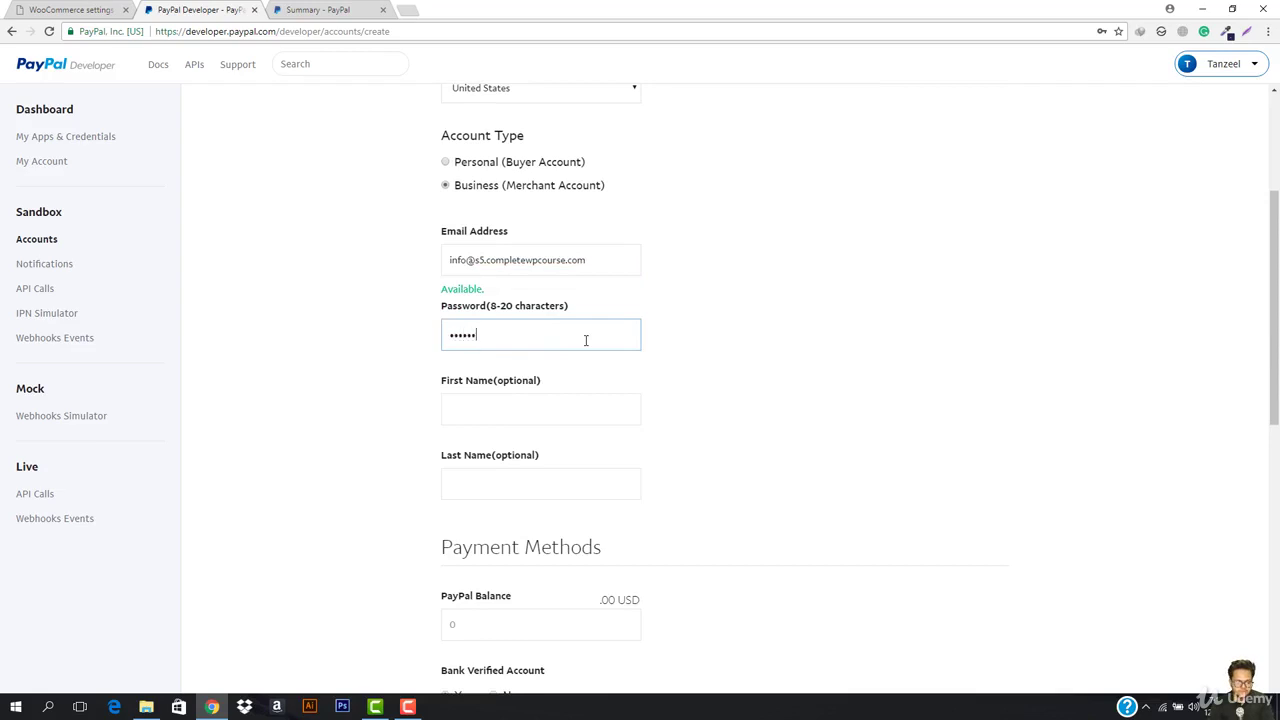
key(Tab)
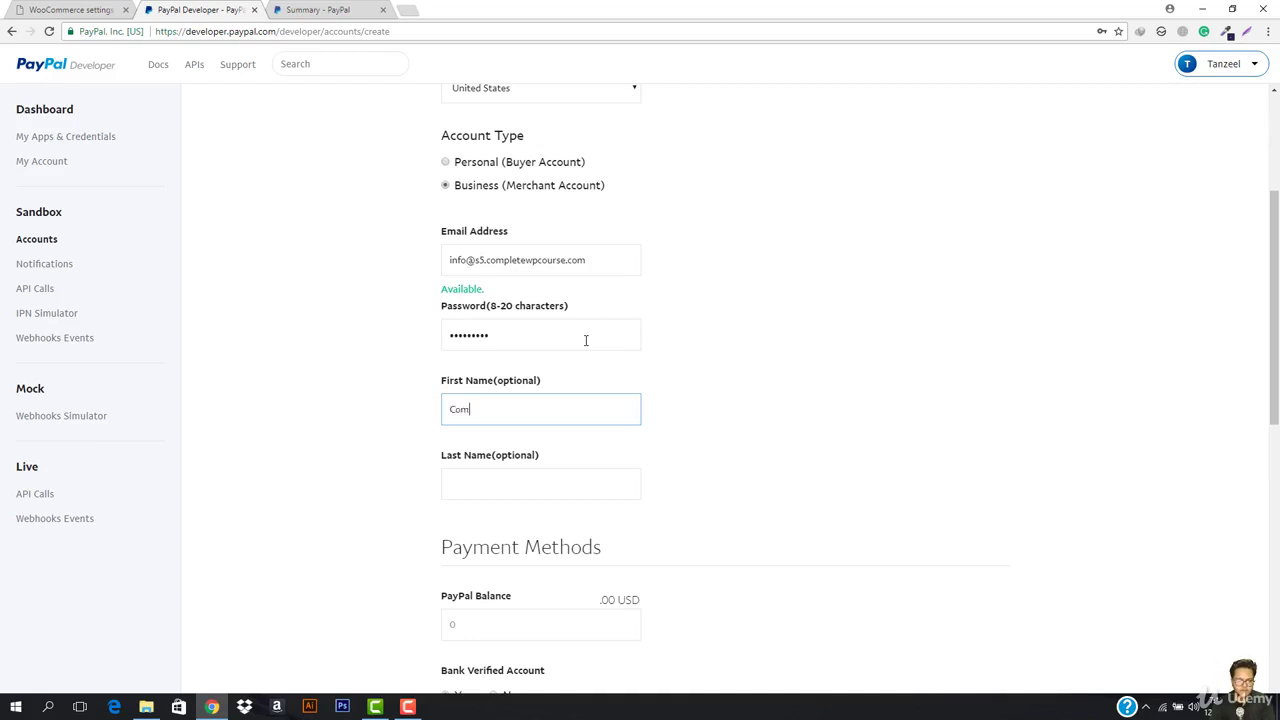
key(ctrl+a)
key(BackSpace)
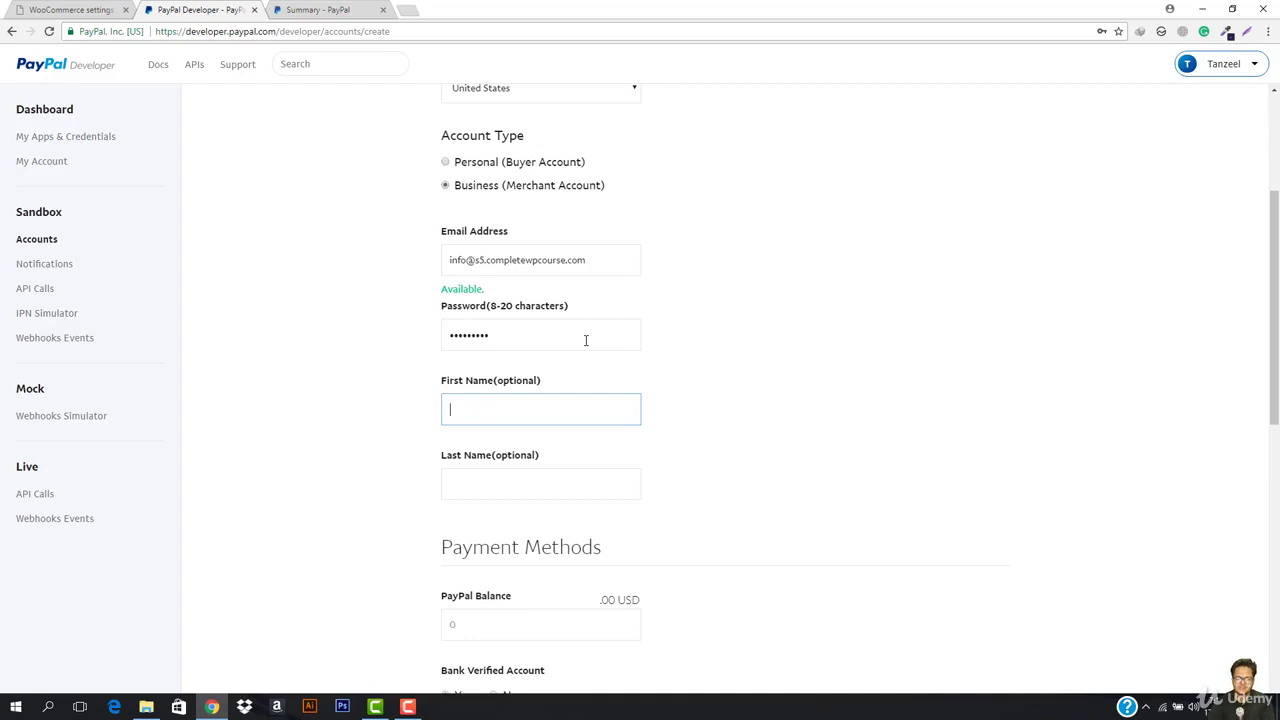
scroll(584, 343, down, 3)
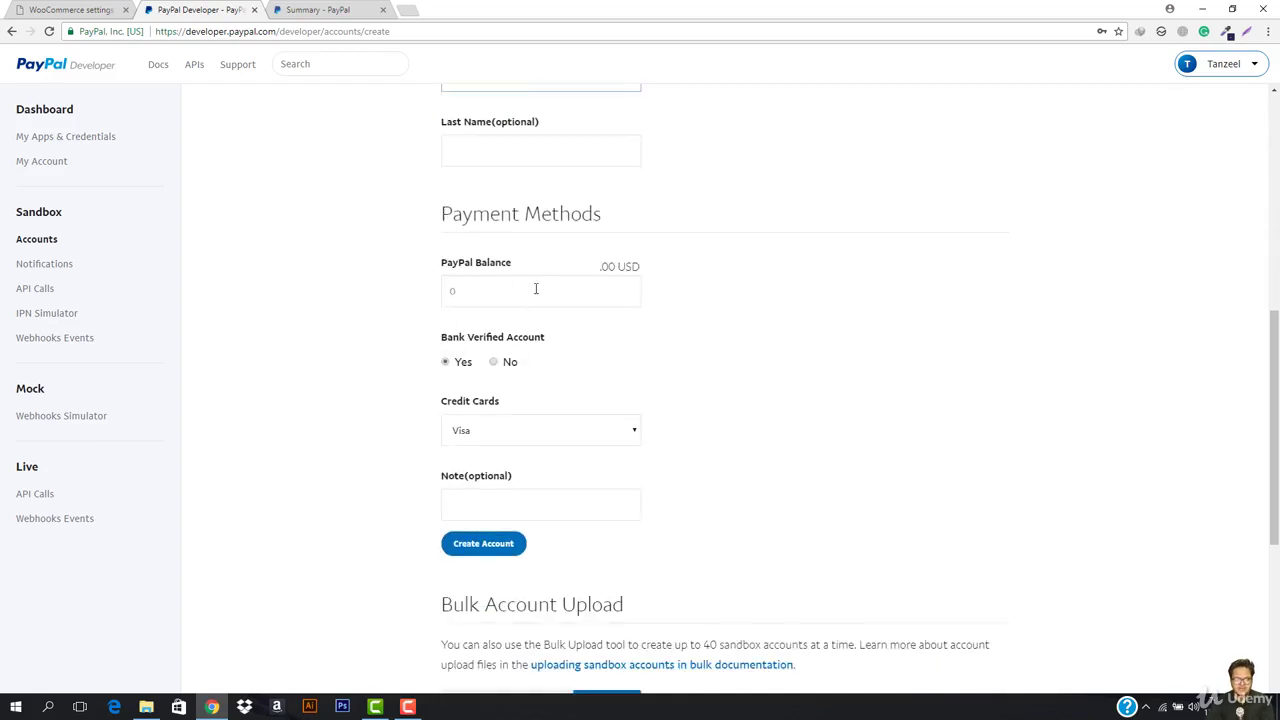
- Give the account a 5000 USD PayPal balance and MasterCard, then create it
click(536, 288)
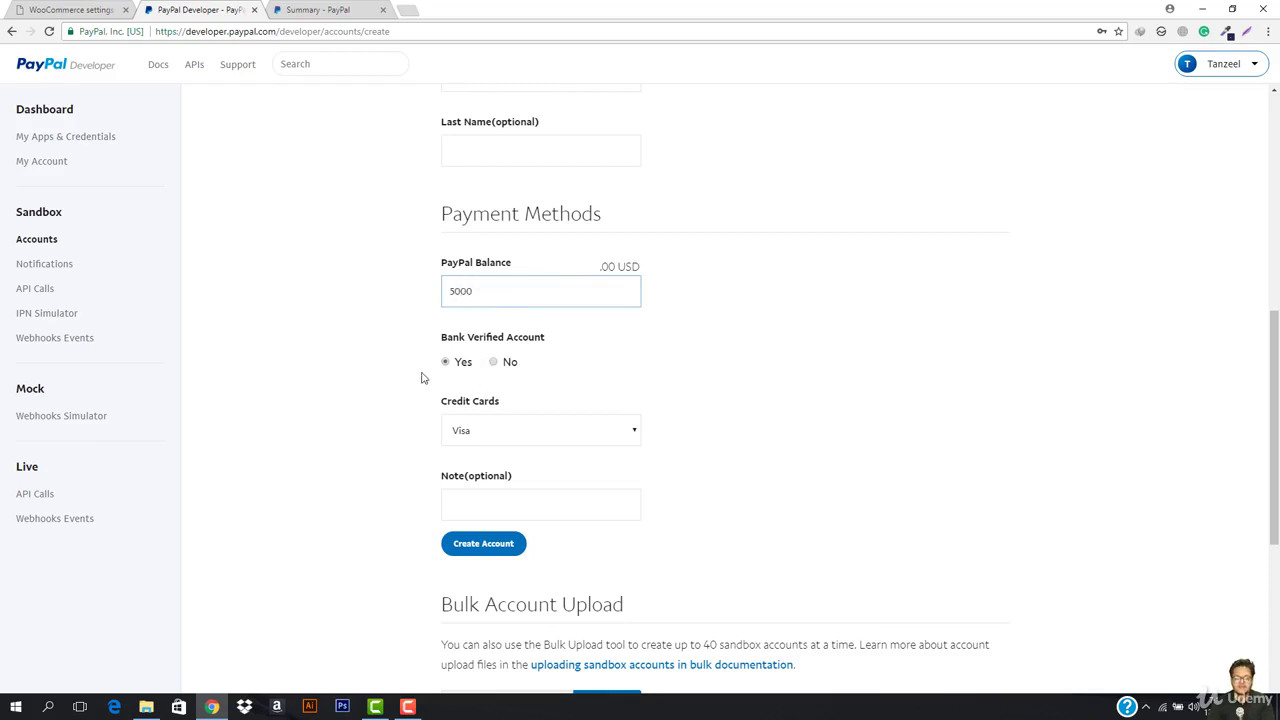
click(494, 434)
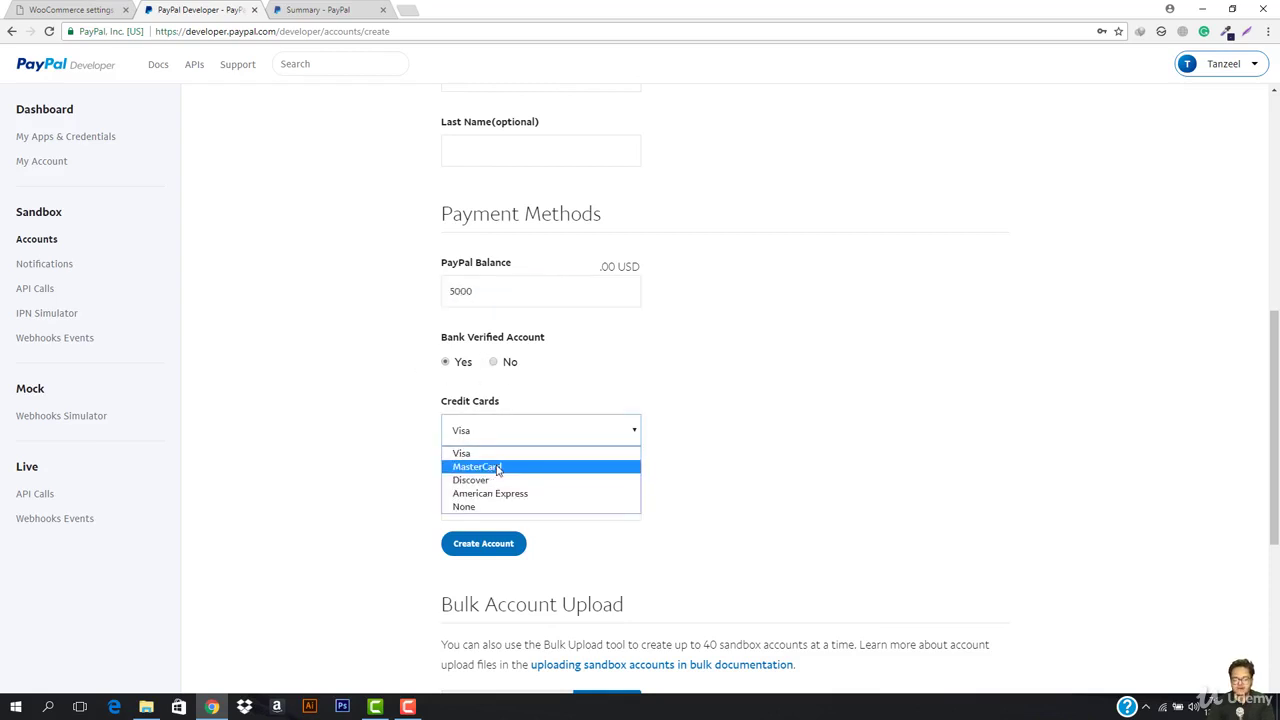
click(494, 466)
scroll(497, 548, down, 2)
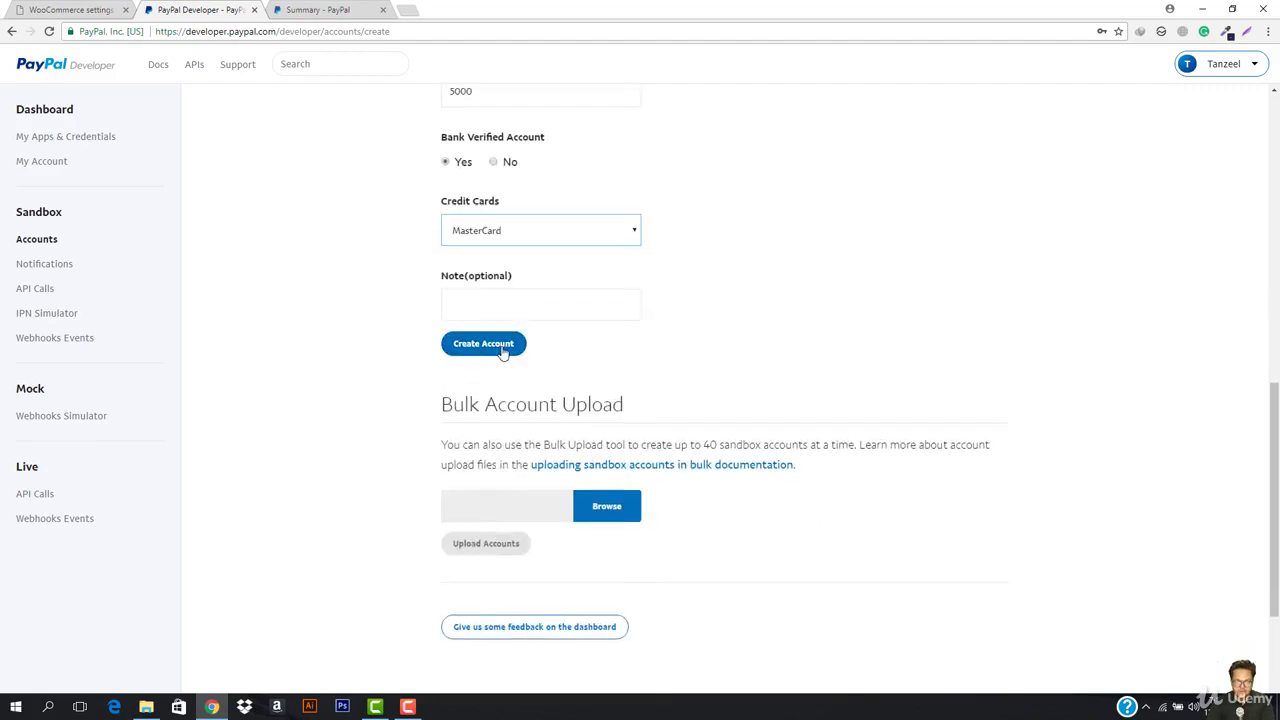
click(469, 354)
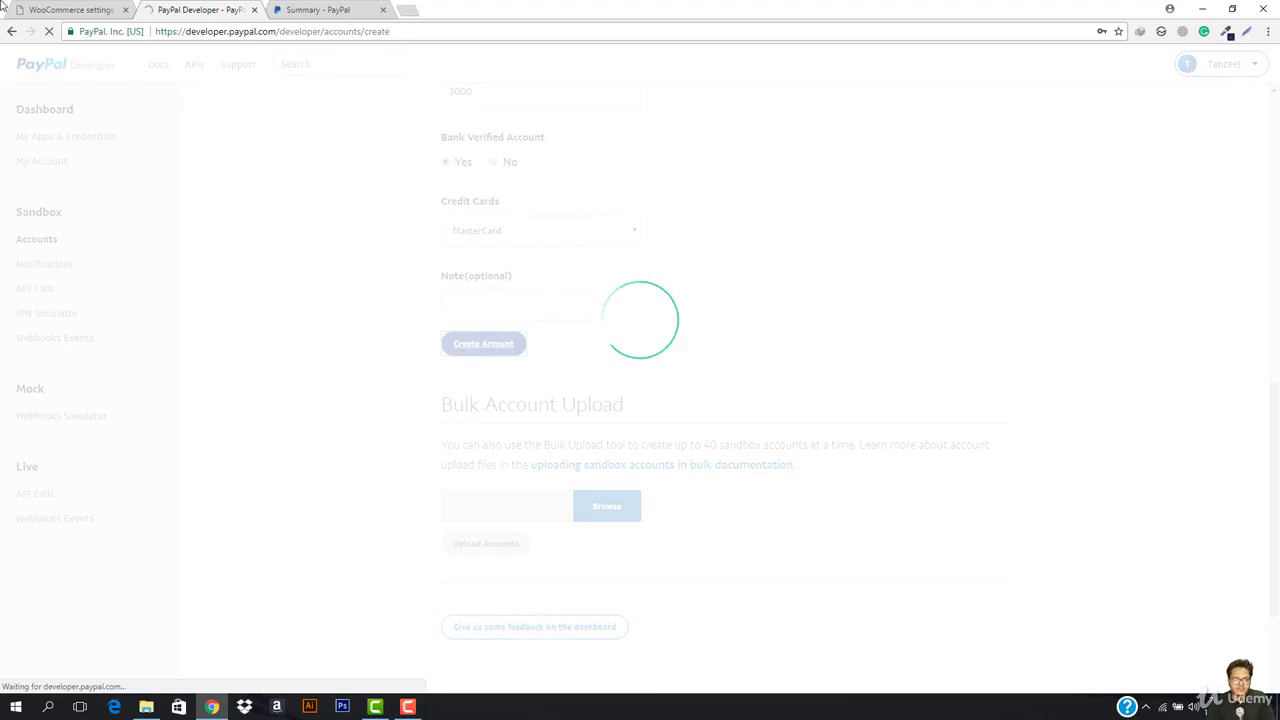
click(84, 7)
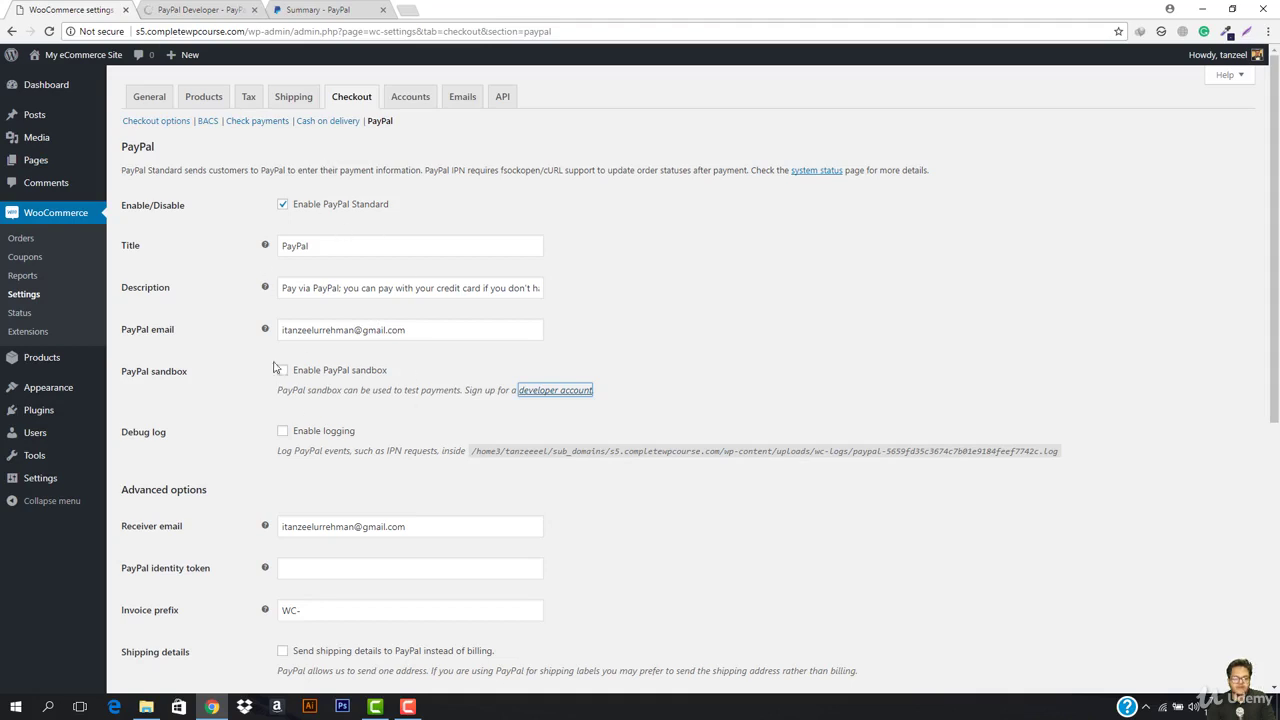
- Enable PayPal sandbox and replace the PayPal email with the new sandbox business address
click(187, 7)
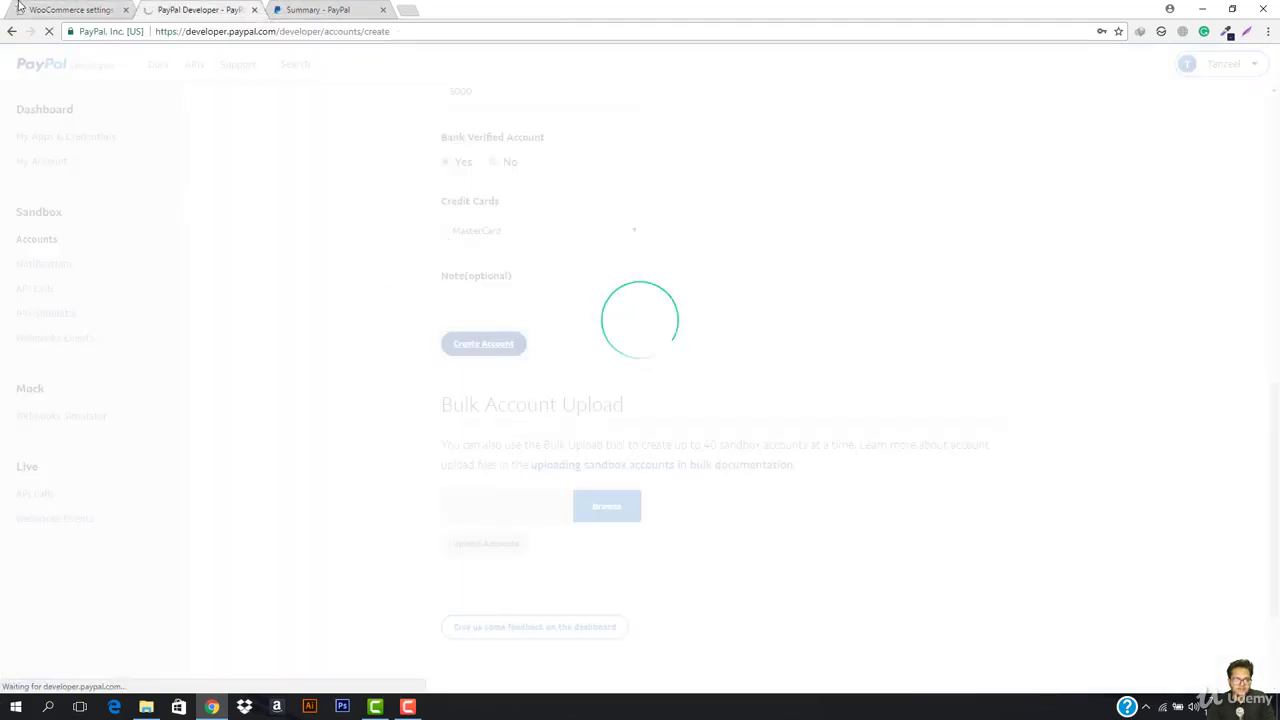
click(19, 7)
click(283, 371)
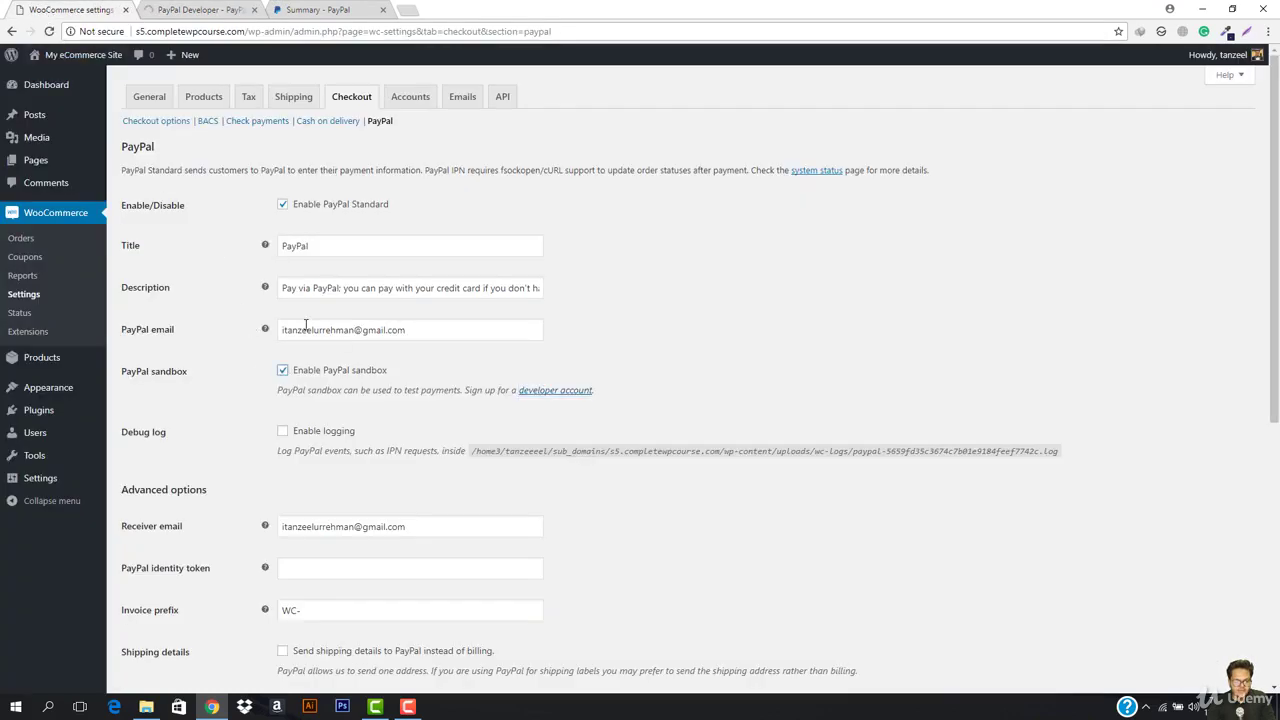
triple_click(303, 326)
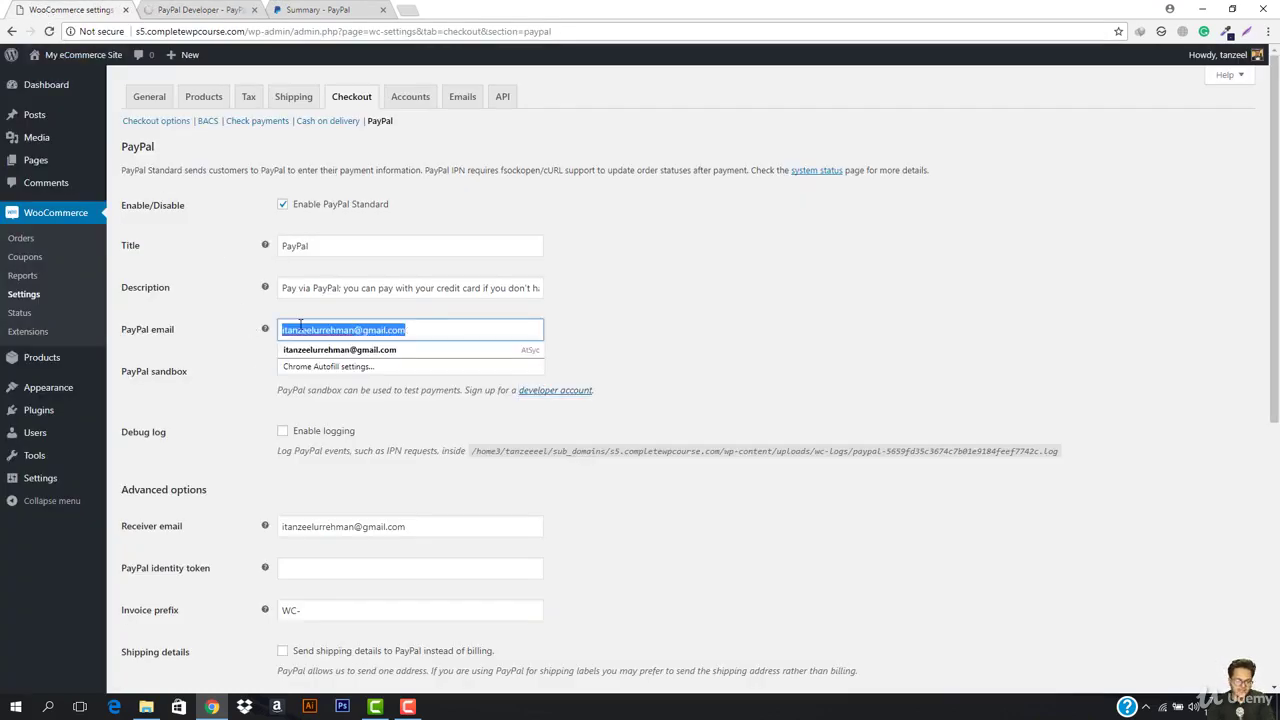
text(sb)
key(BackSpace)
key(BackSpace)
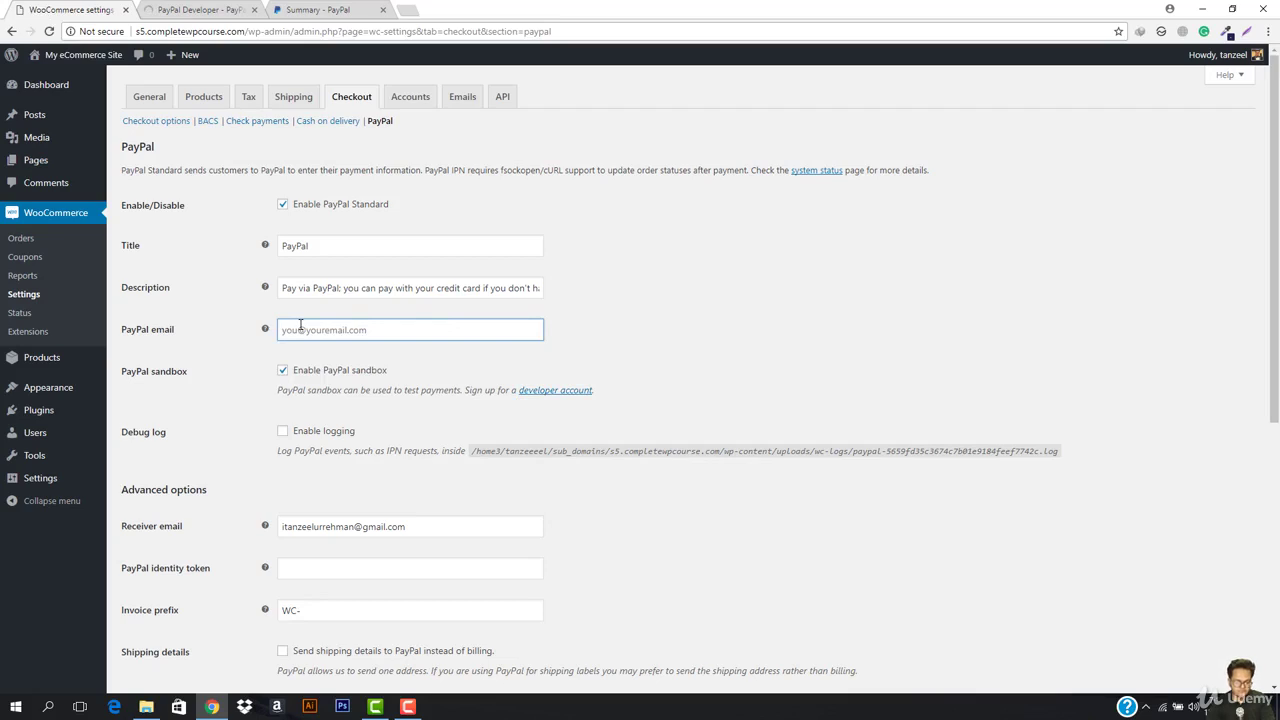
text(it)
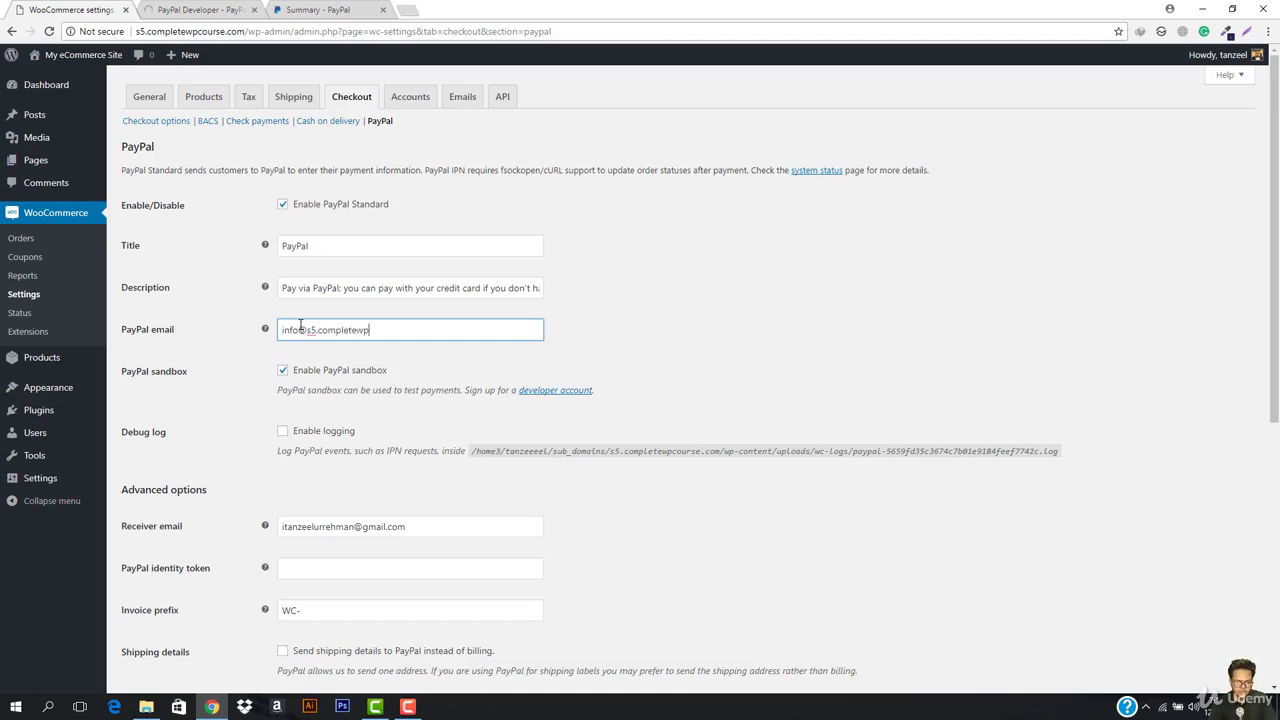
text(.com)
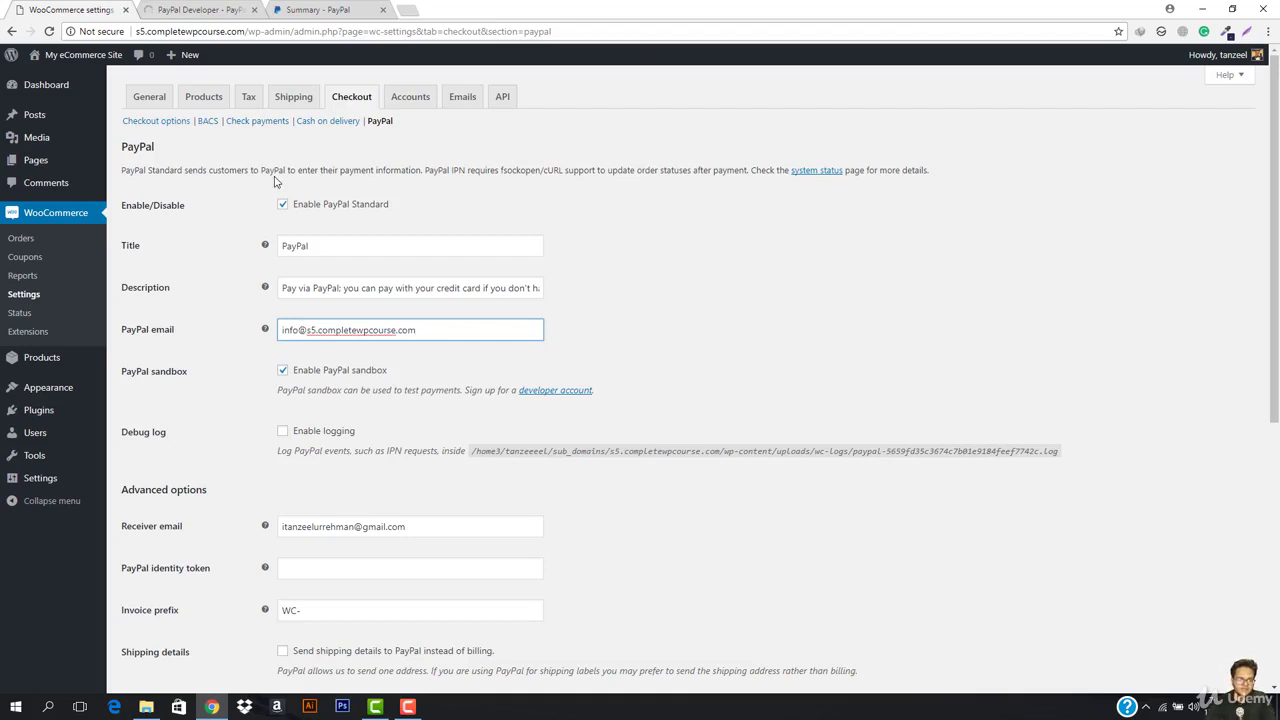
- Paste the same sandbox address into Receiver email and save the changes
scroll(341, 432, down, 2)
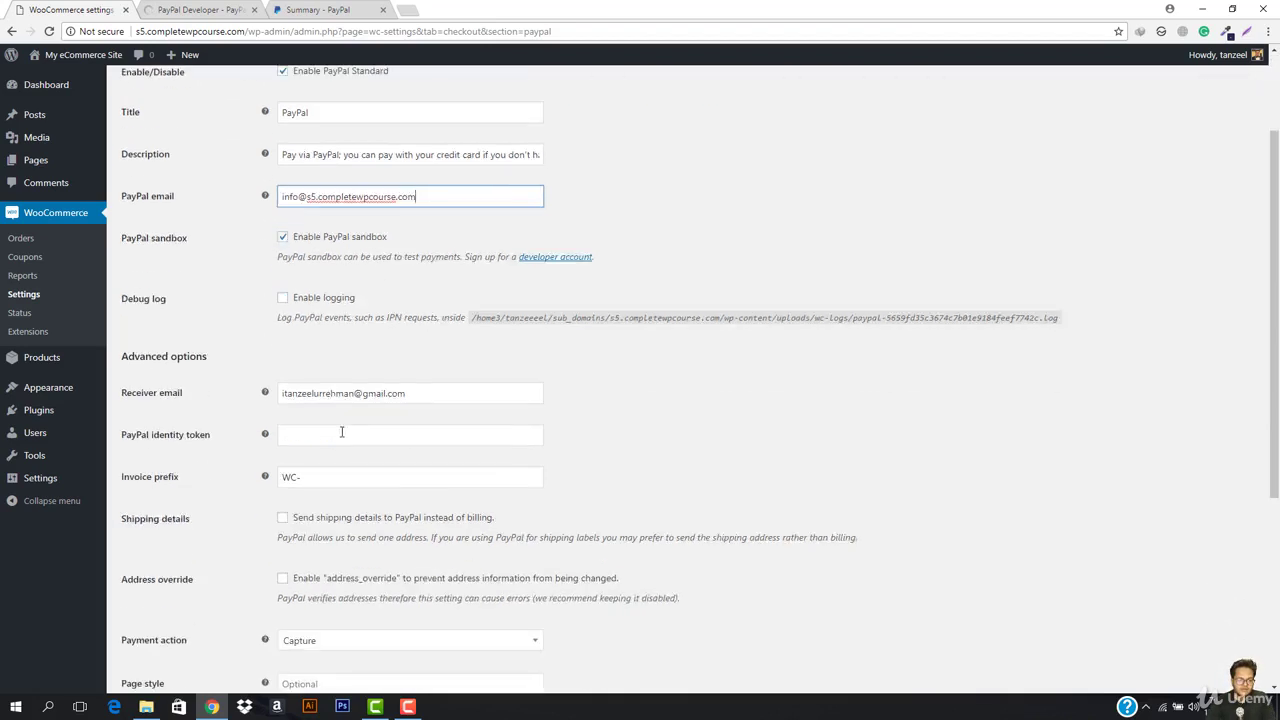
triple_click(411, 397)
triple_click(372, 196)
key(ctrl+c)
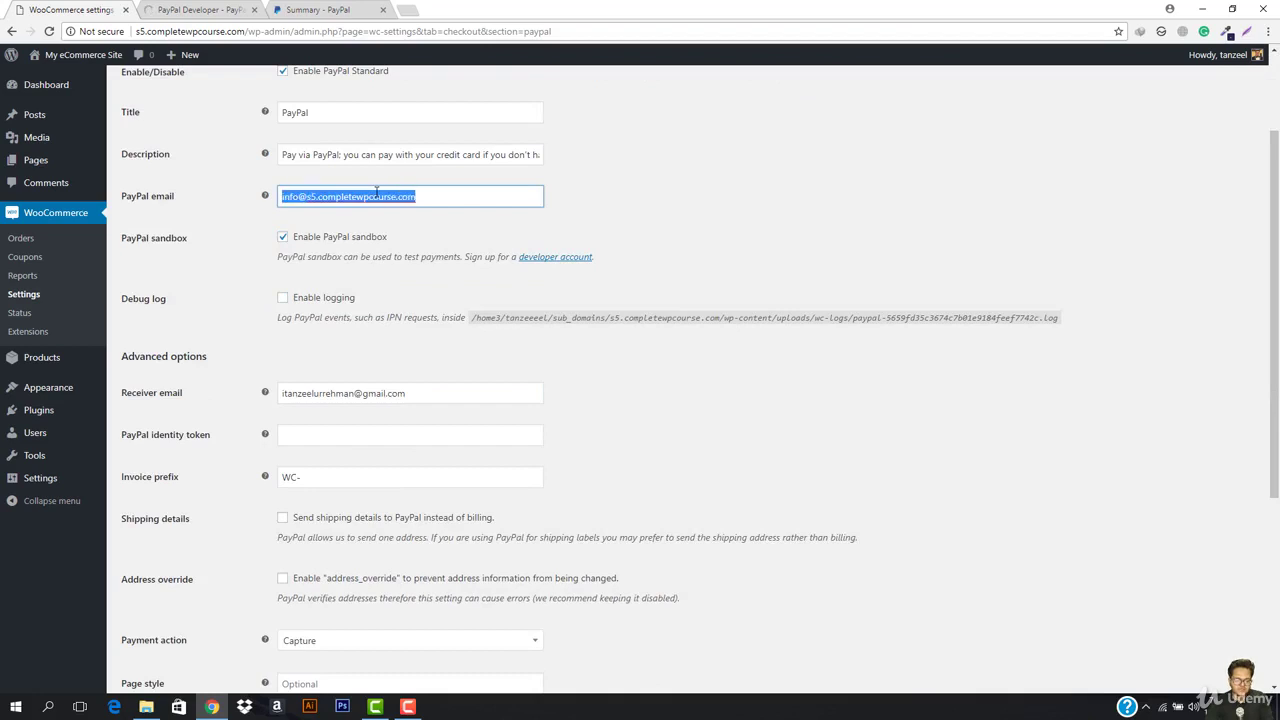
click(405, 393)
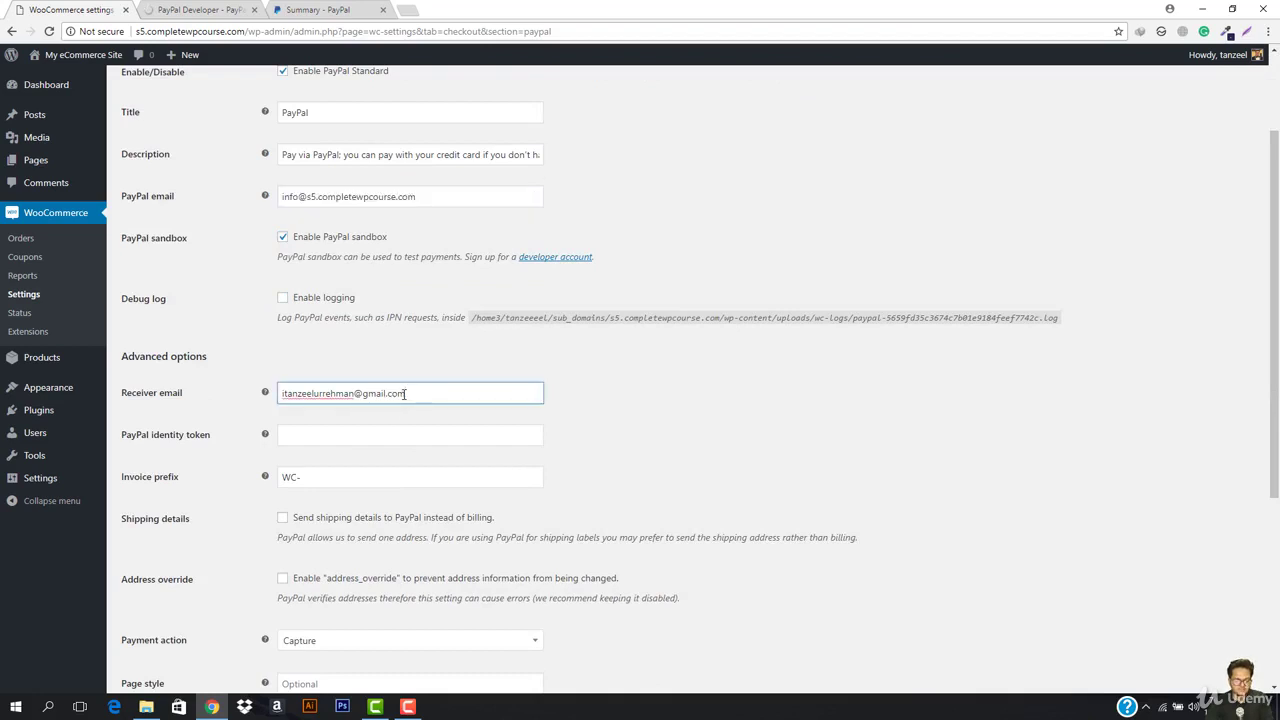
key(ctrl+a)
key(ctrl+v)
scroll(404, 400, down, 4)
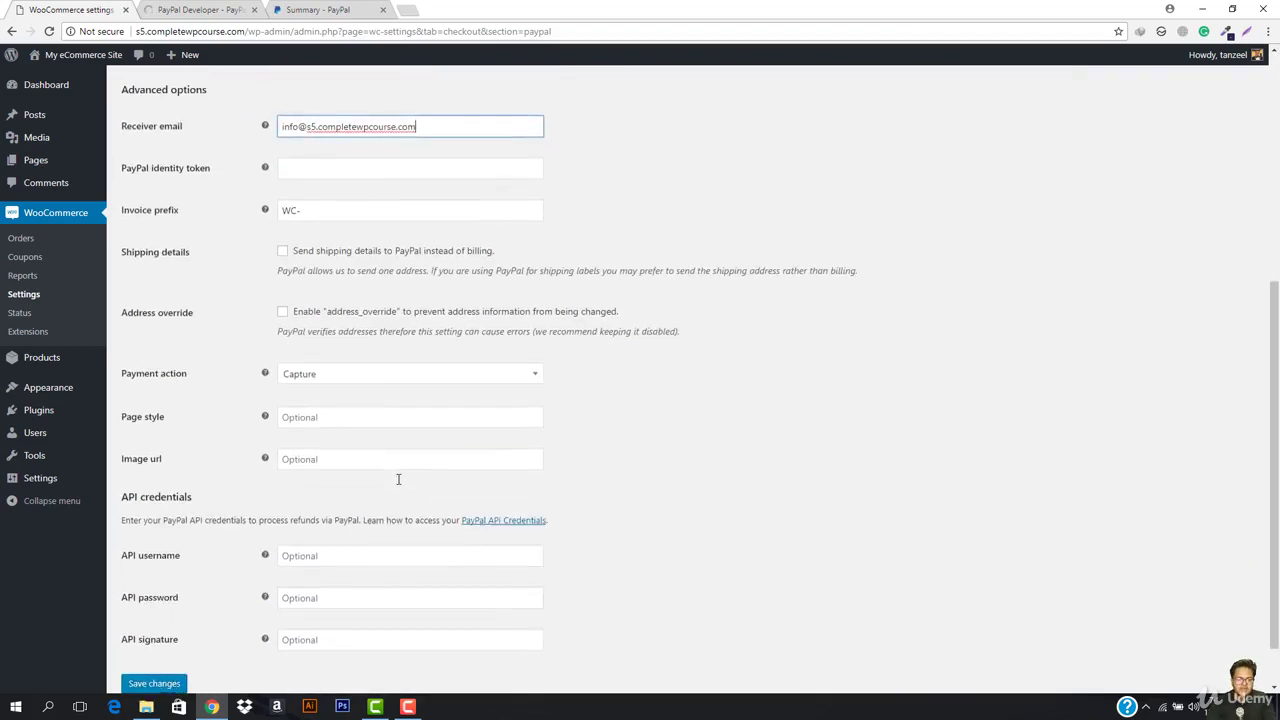
click(160, 628)
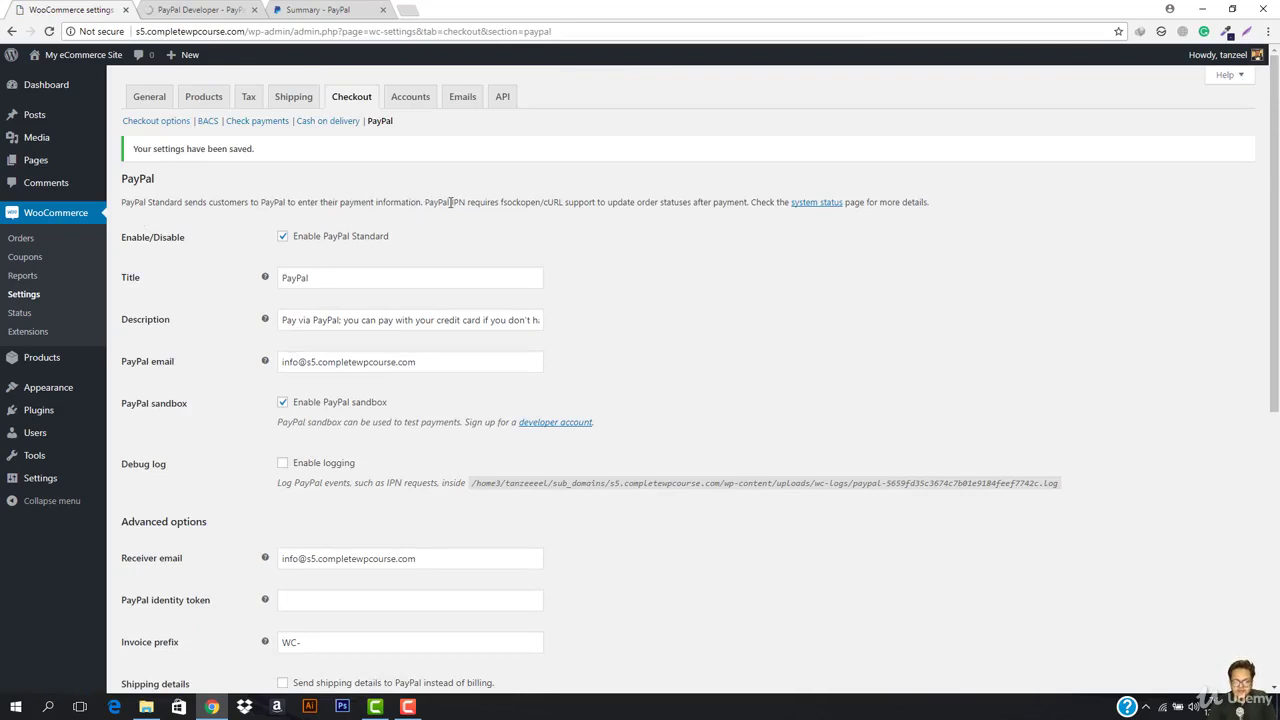
drag(420, 204, 586, 220)
- Return to PayPal Developer to see the new business account complete among 7 accounts
click(586, 222)
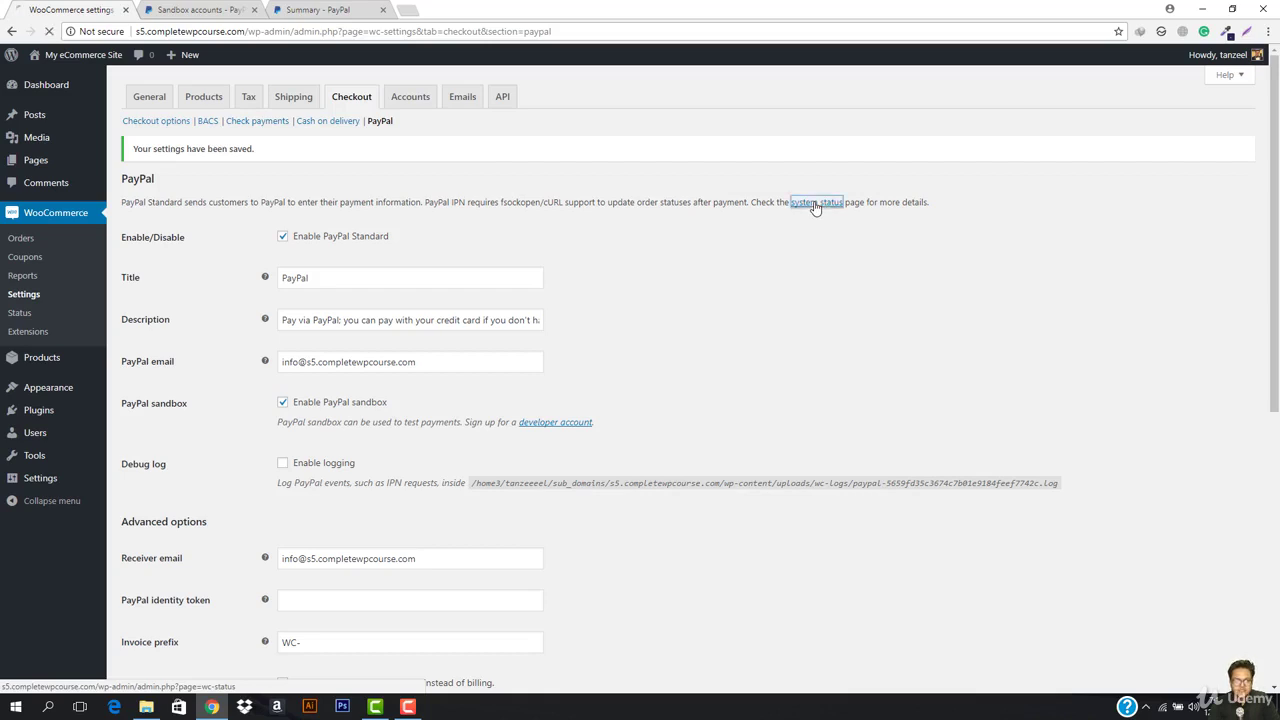
key(ctrl+Tab)
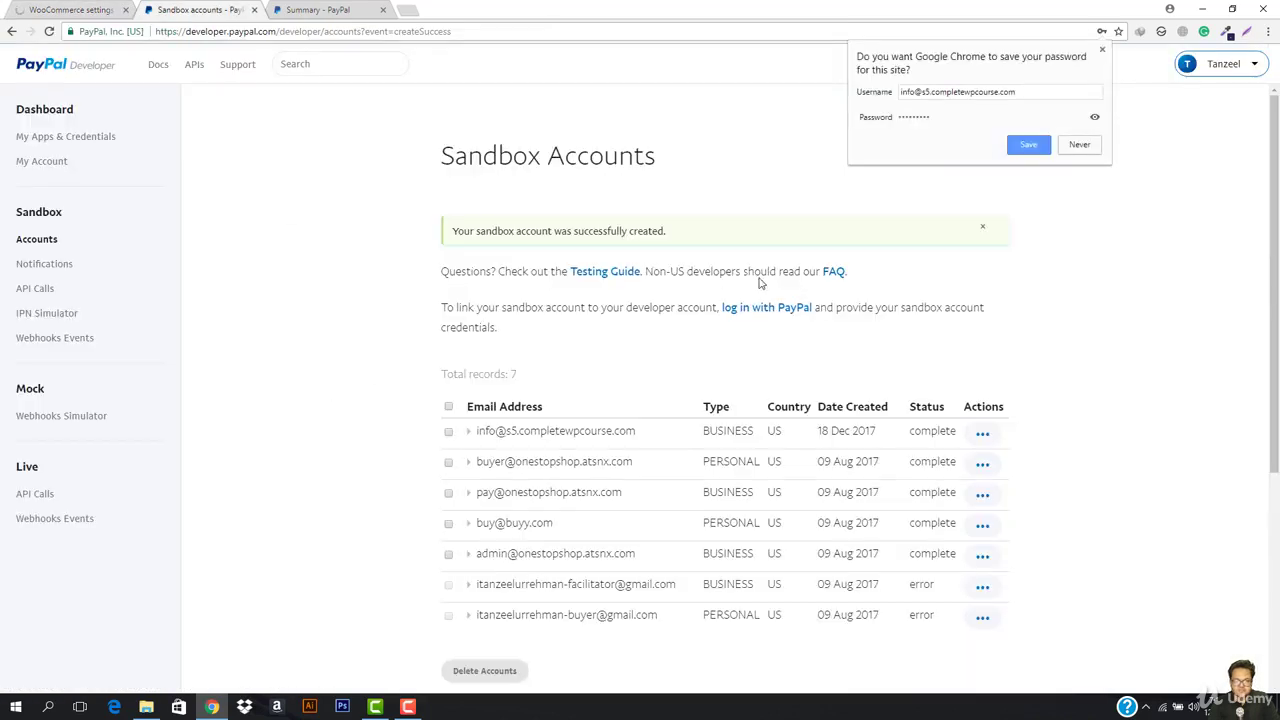
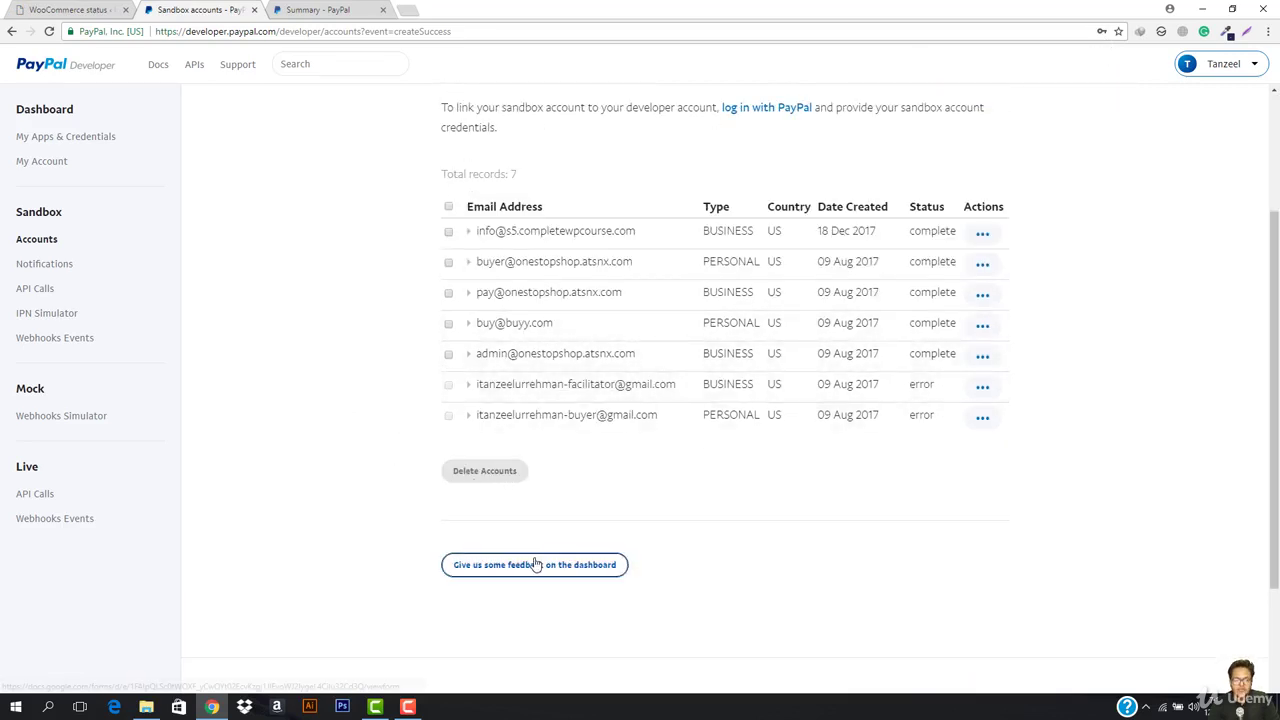
- Start a new sandbox account from the Sandbox Accounts page's Create Account button
scroll(931, 277, up, 2)
click(957, 152)
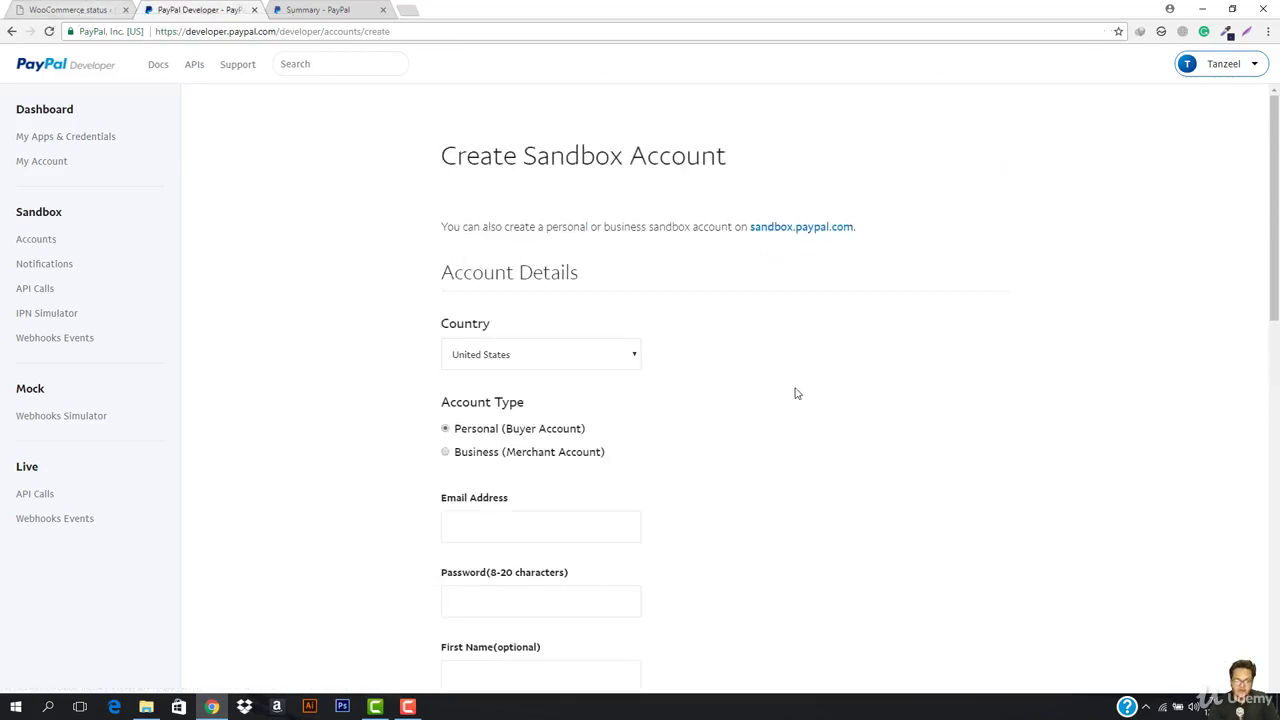
- Enter an unused e-mail and a password of at least 8 characters for the buyer account
click(493, 528)
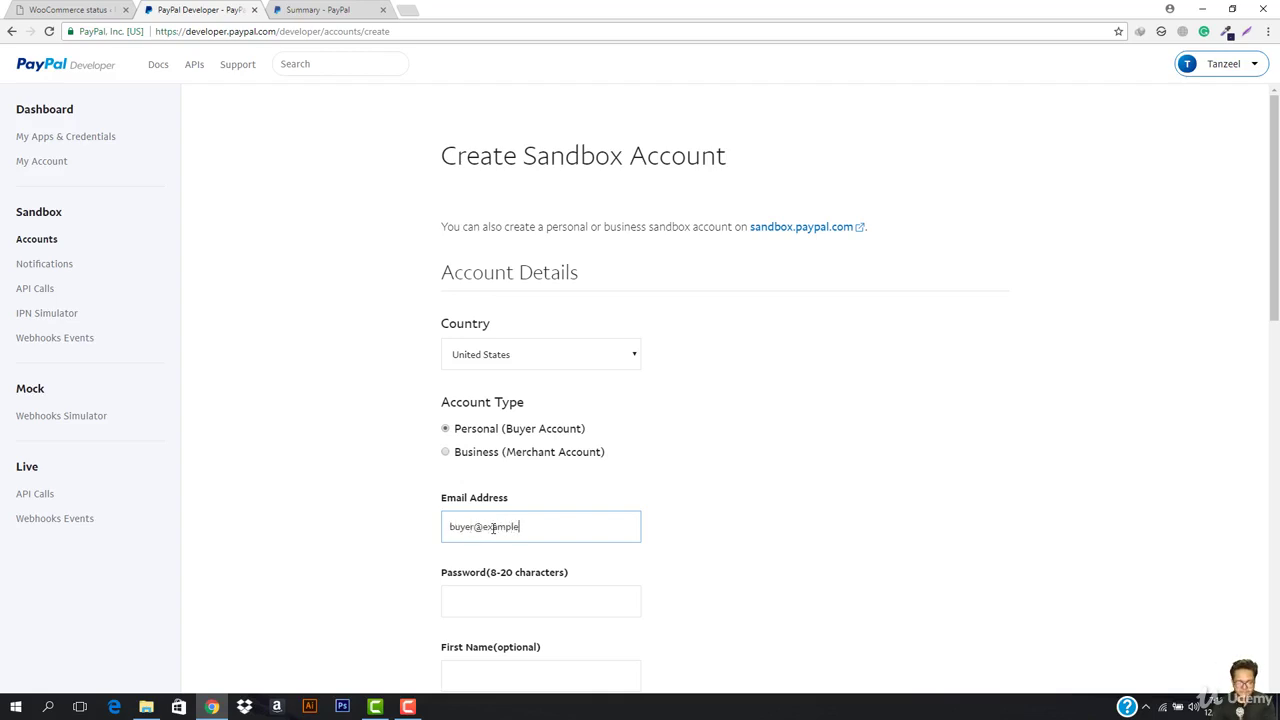
key(Tab)
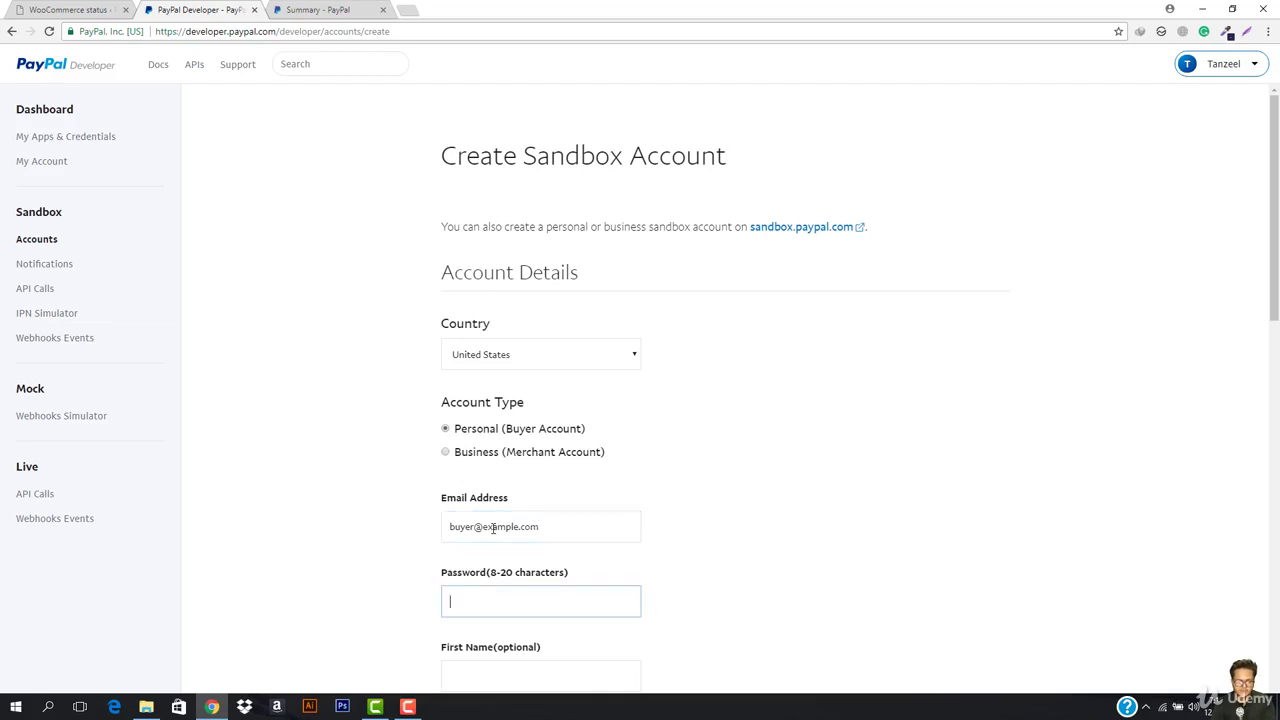
text(1)
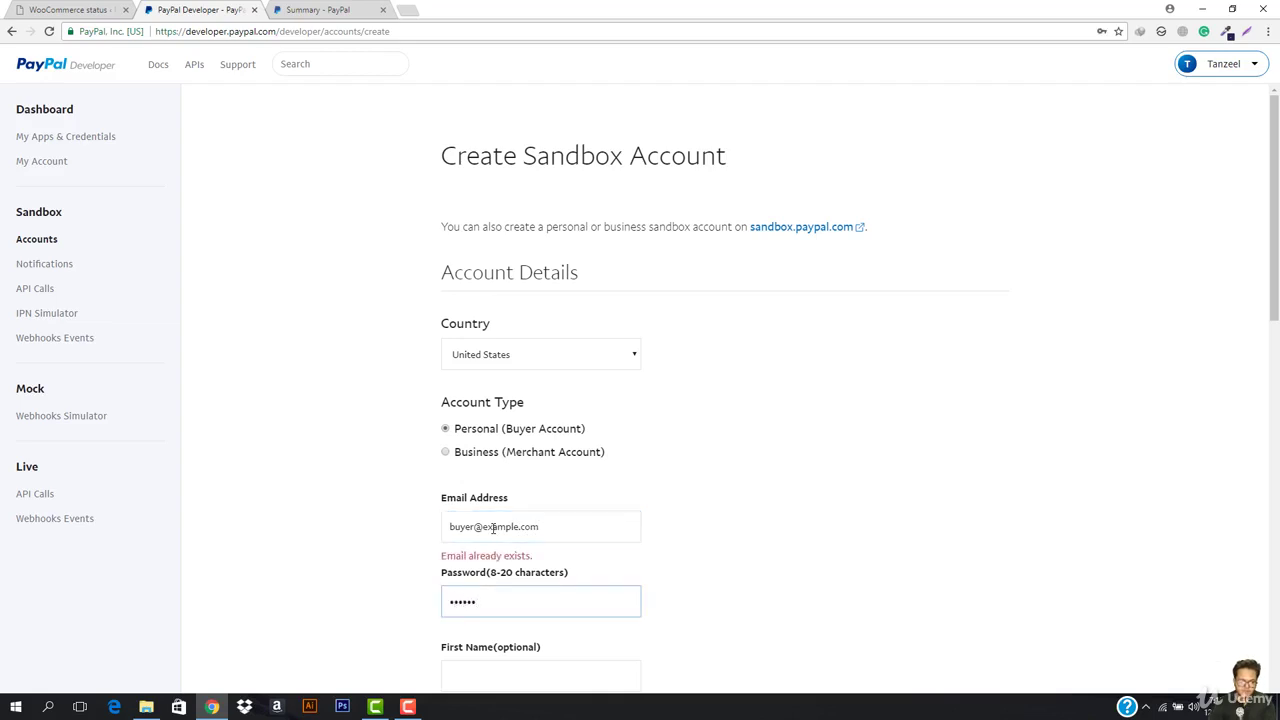
click(475, 526)
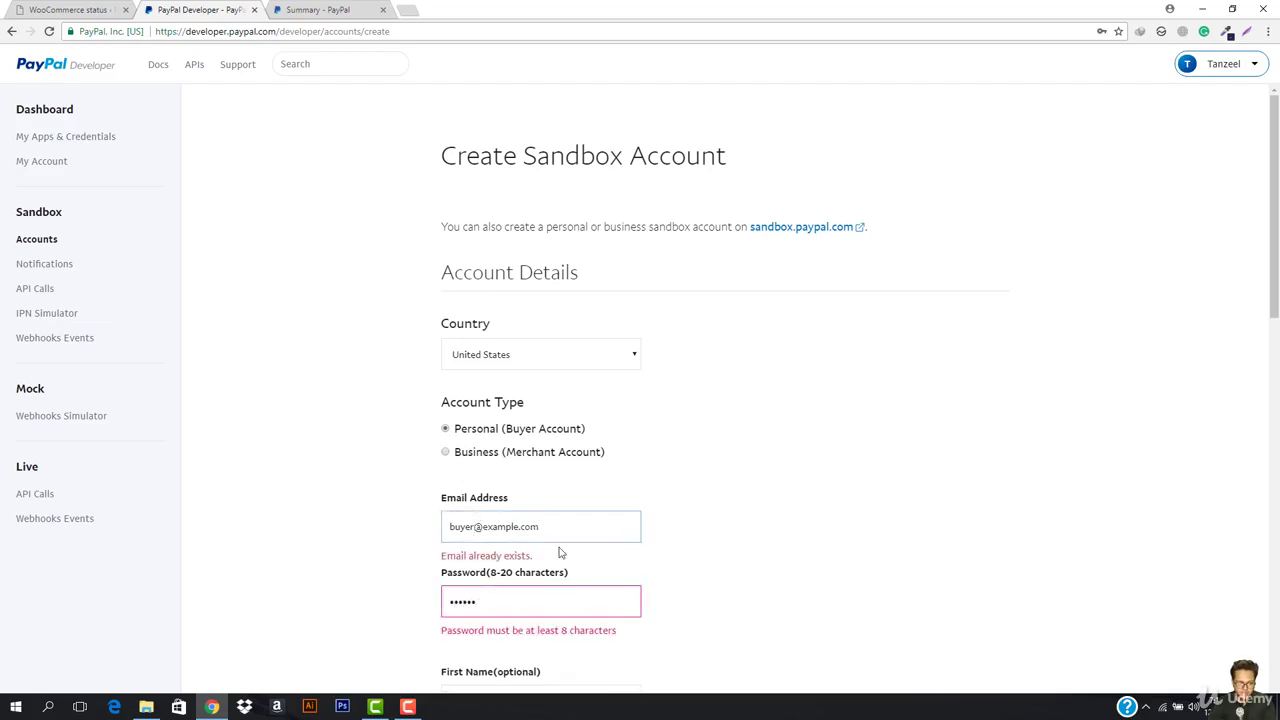
text(s)
click(505, 610)
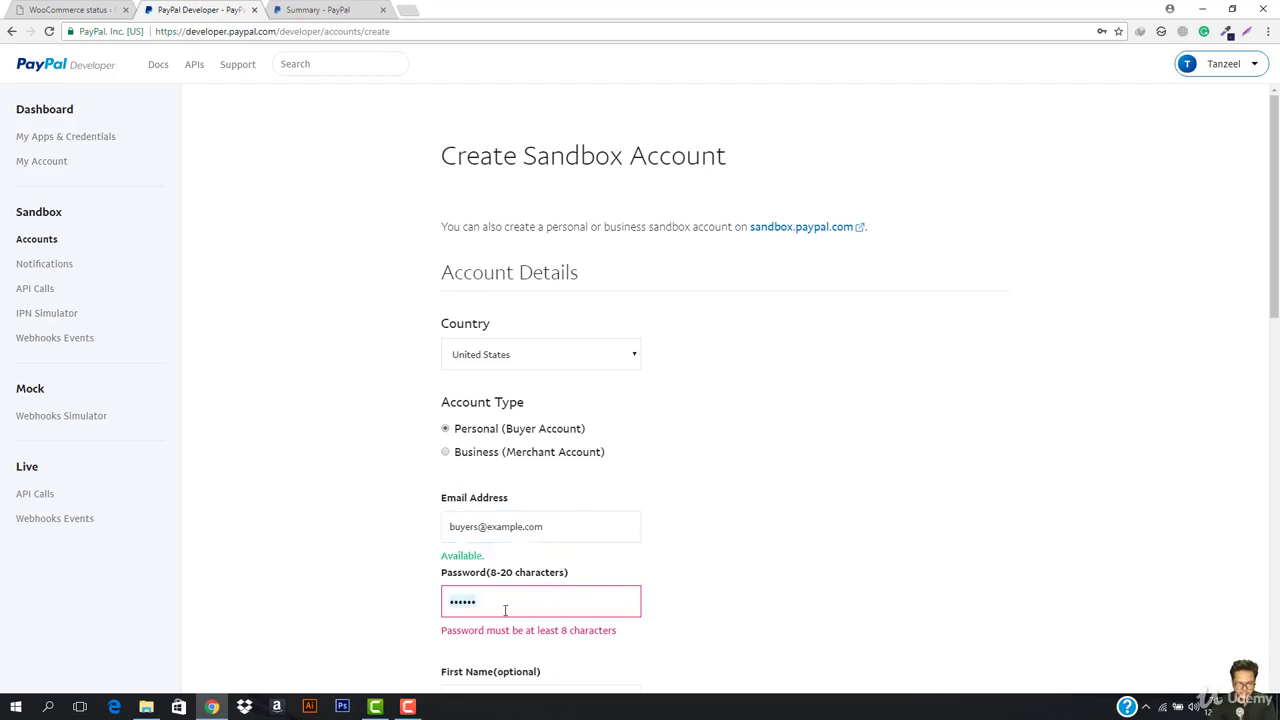
text(1)
key(Tab)
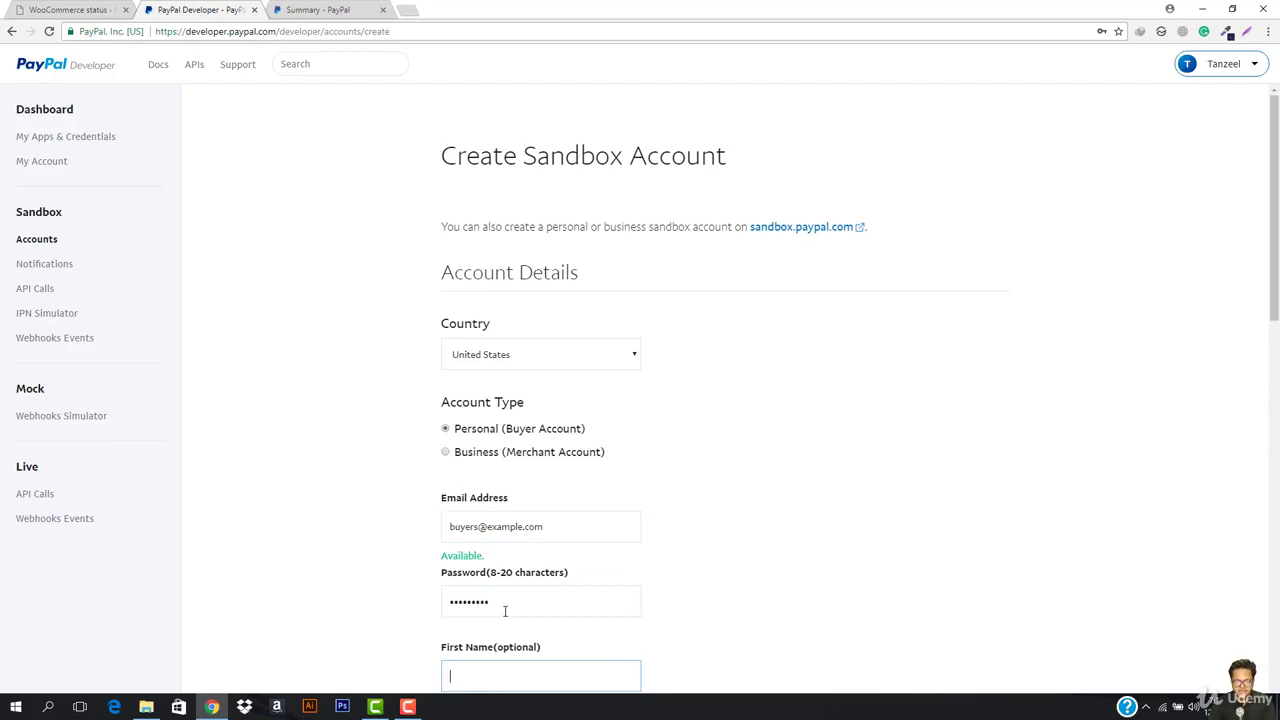
- Set the PayPal balance to 5000000, choose MasterCard as the credit card, and create the account
scroll(540, 507, down, 2)
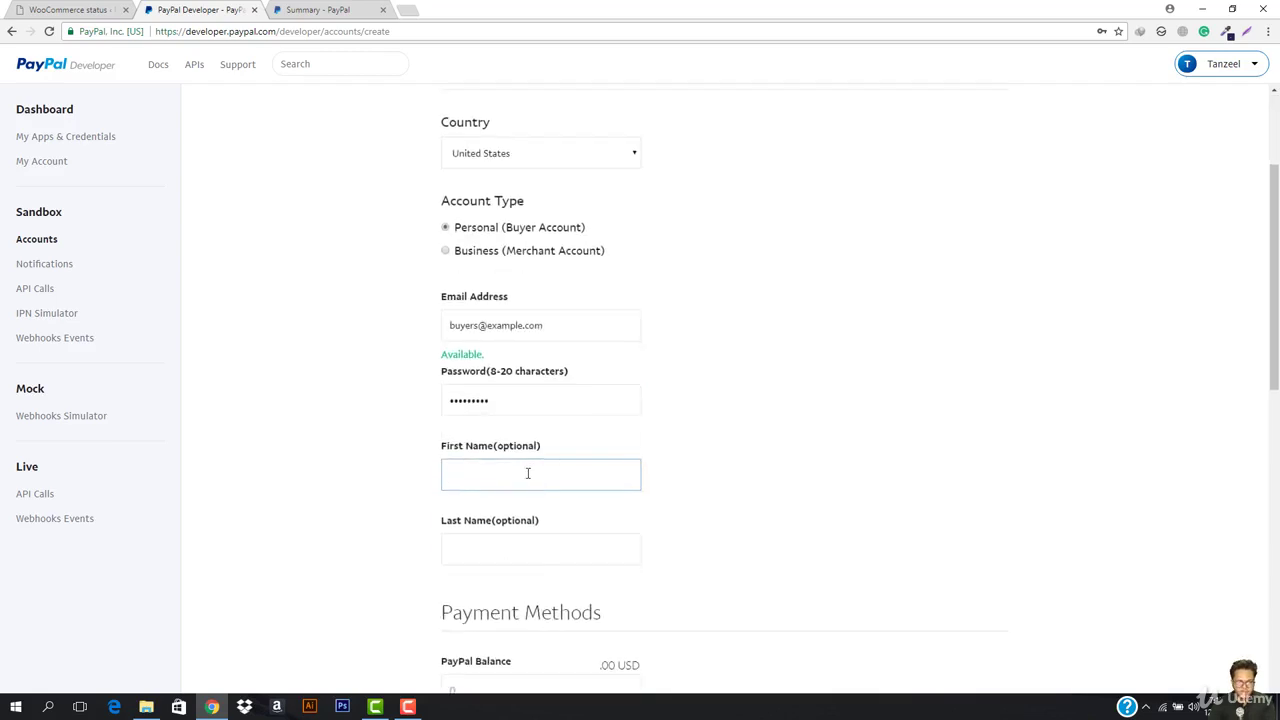
scroll(526, 471, down, 2)
click(537, 488)
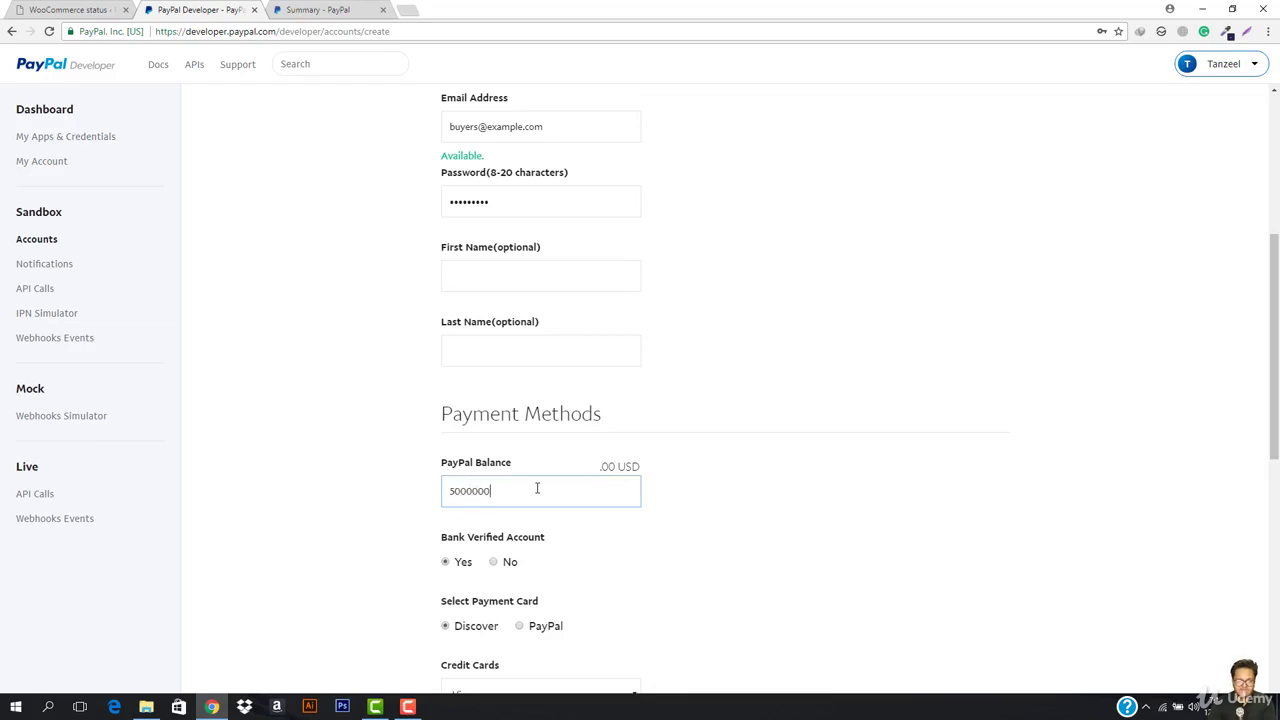
scroll(530, 513, down, 1)
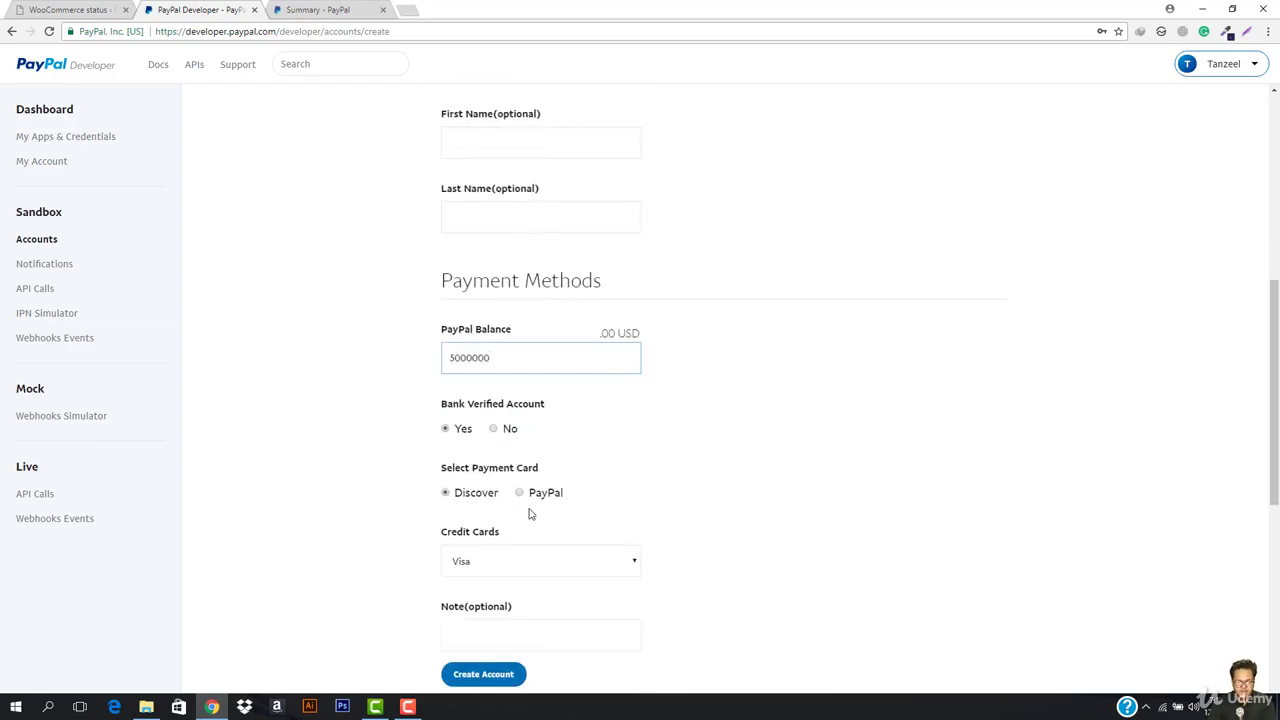
scroll(646, 486, up, 5)
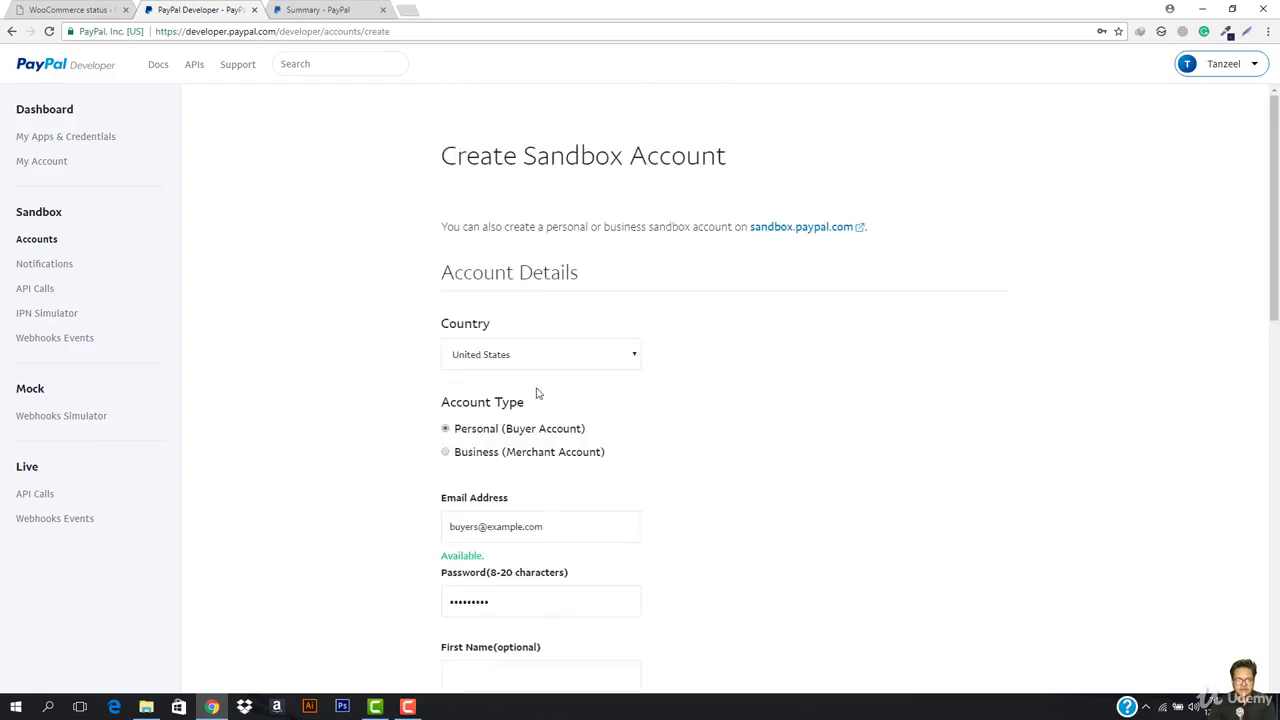
scroll(553, 428, down, 5)
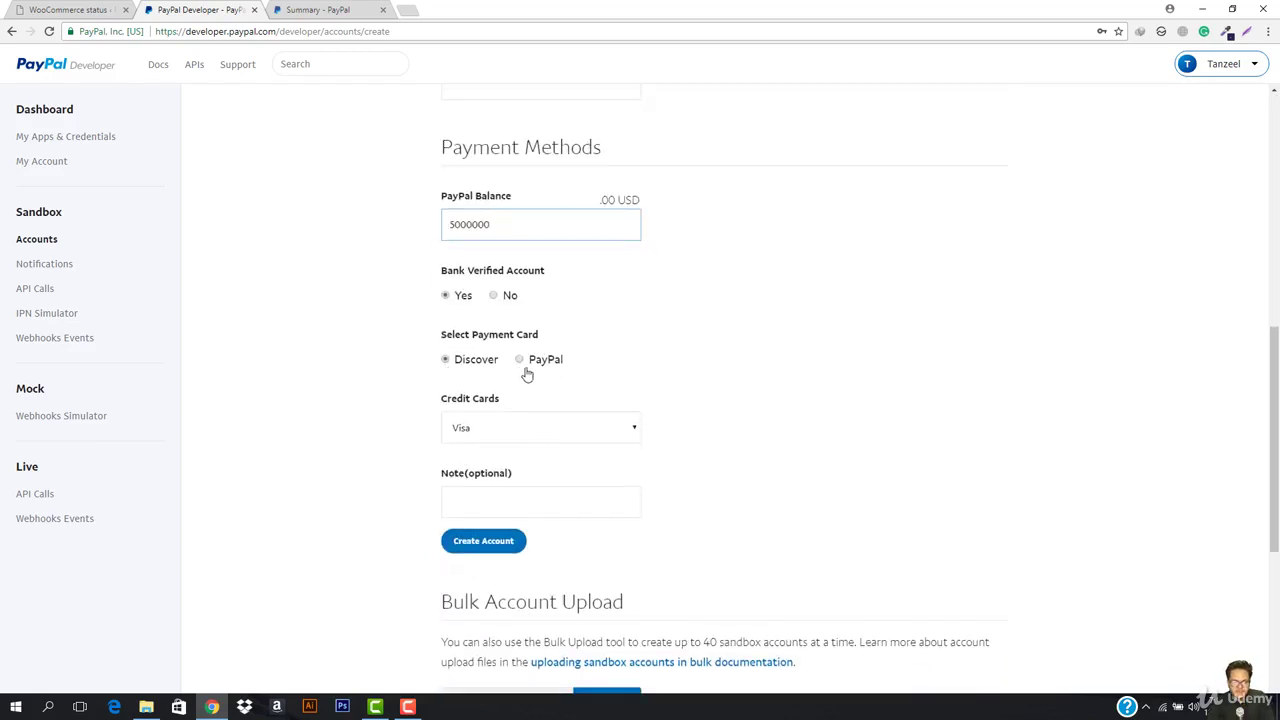
click(500, 430)
click(502, 468)
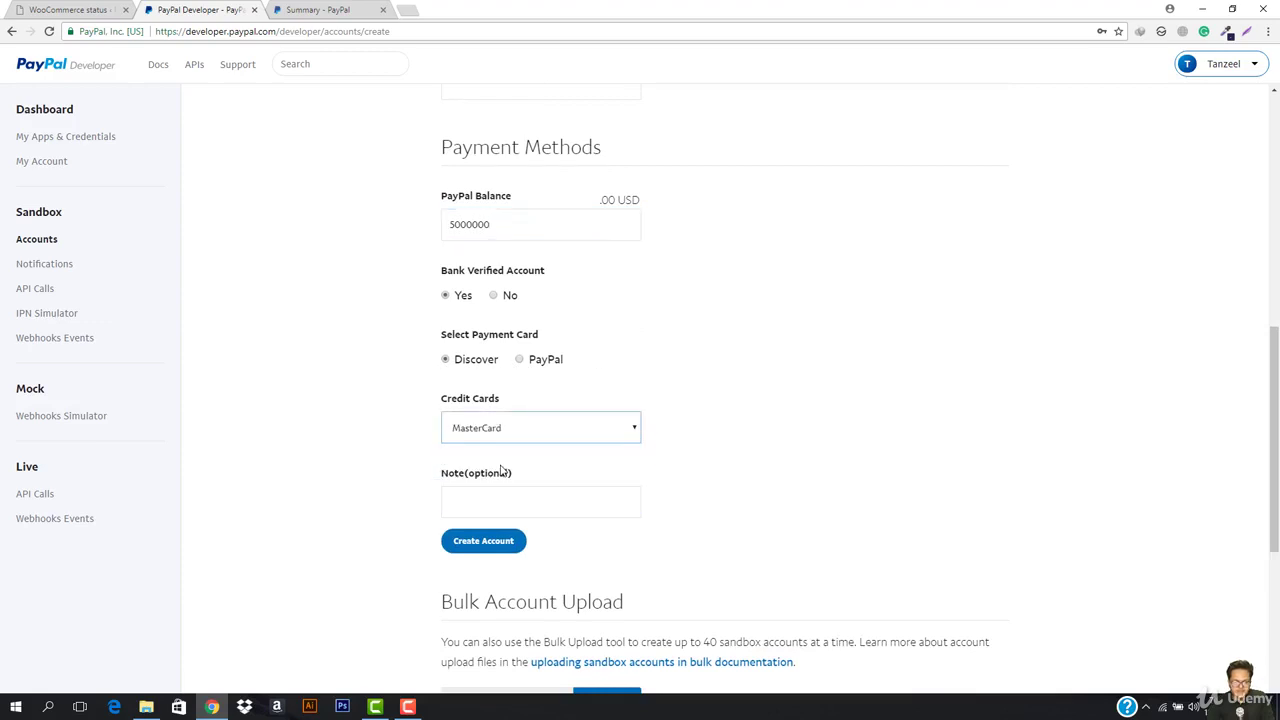
click(485, 543)
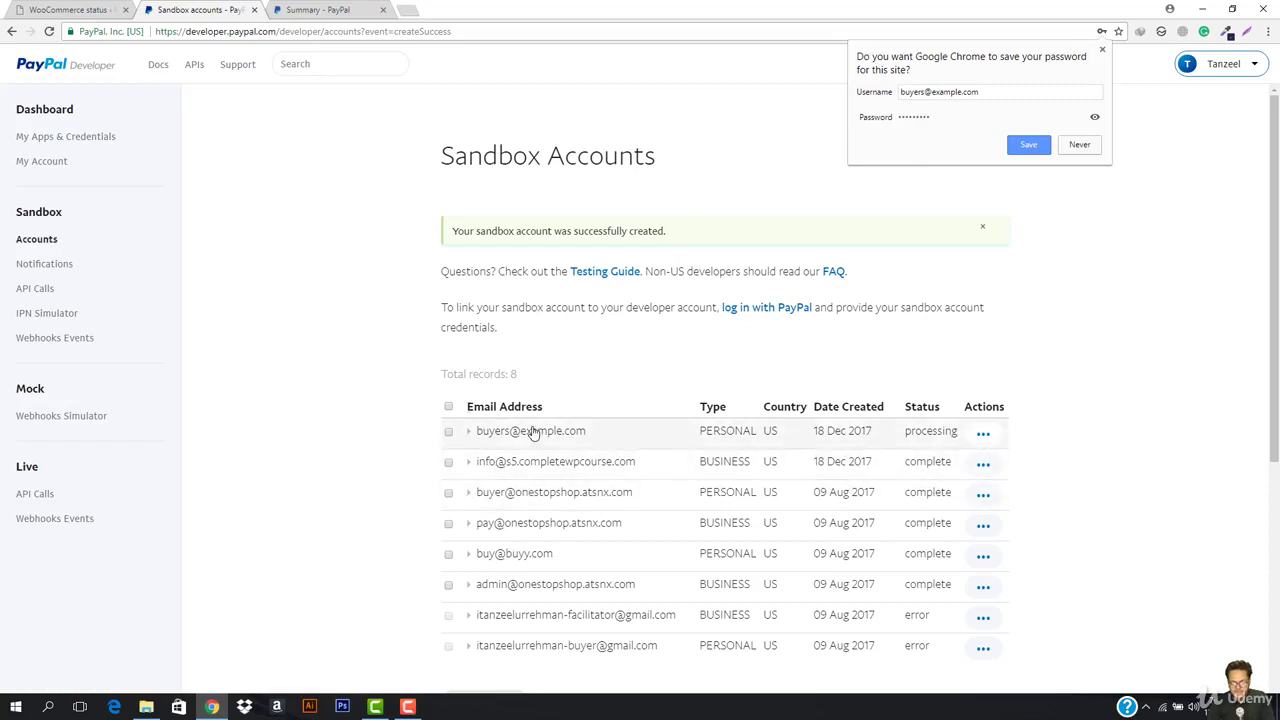
- Decline Chrome's password save, reload the sandbox accounts list, then switch to WooCommerce System status
scroll(591, 433, down, 2)
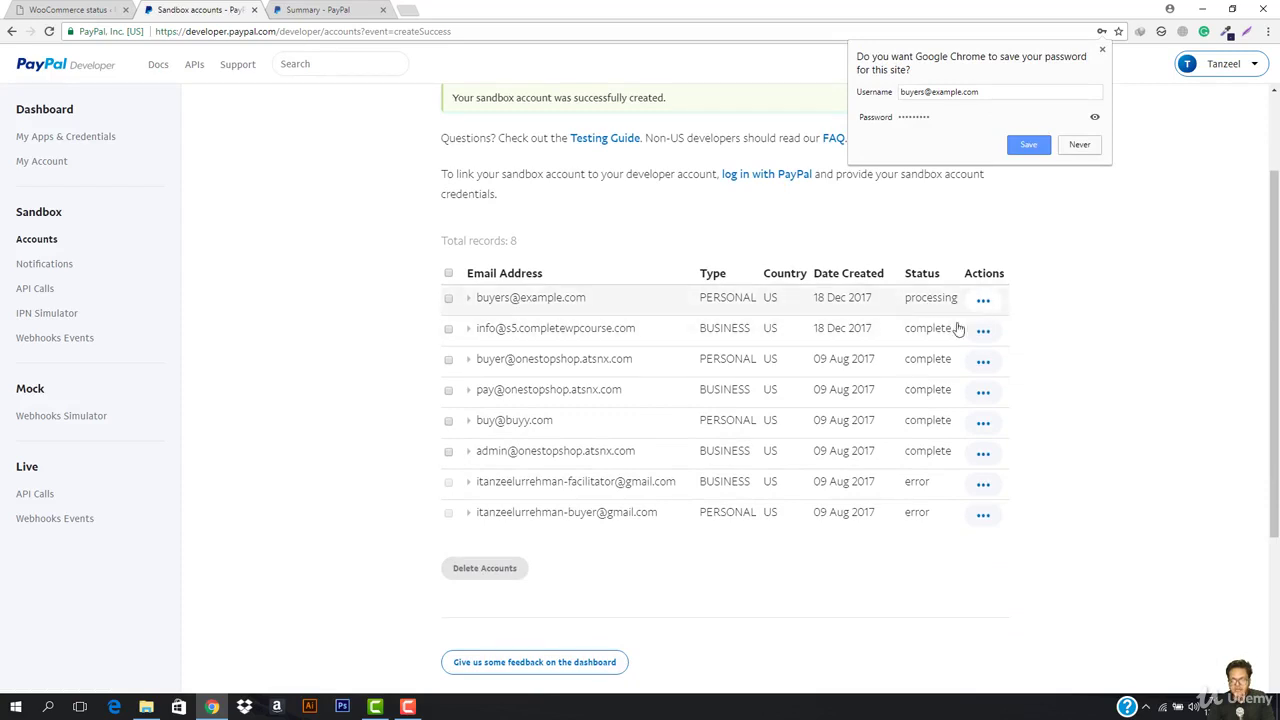
click(983, 300)
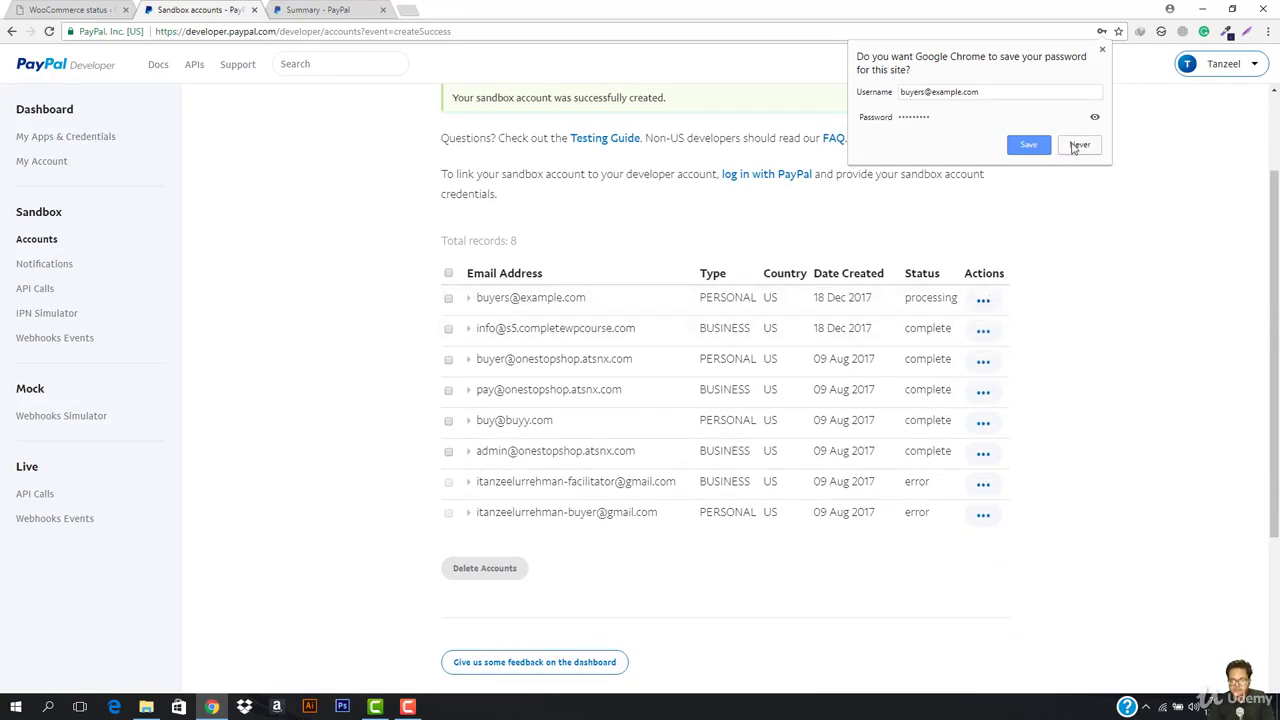
click(1102, 49)
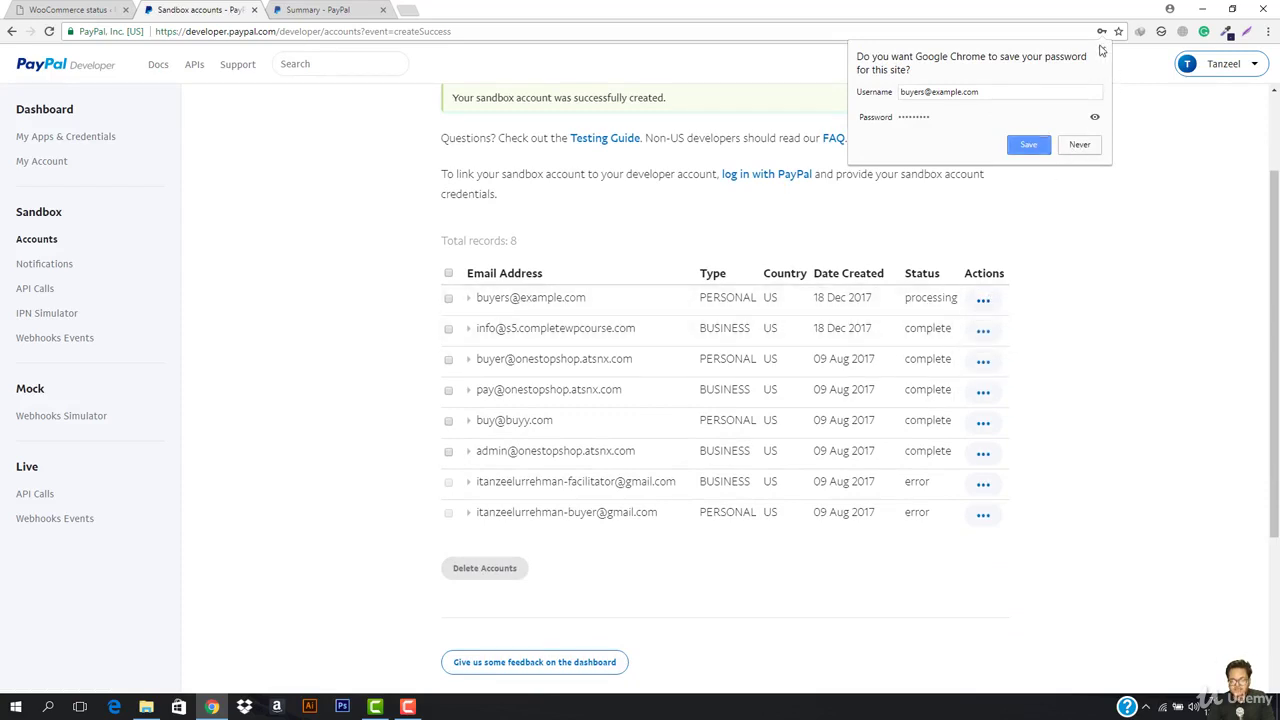
click(461, 34)
key(Return)
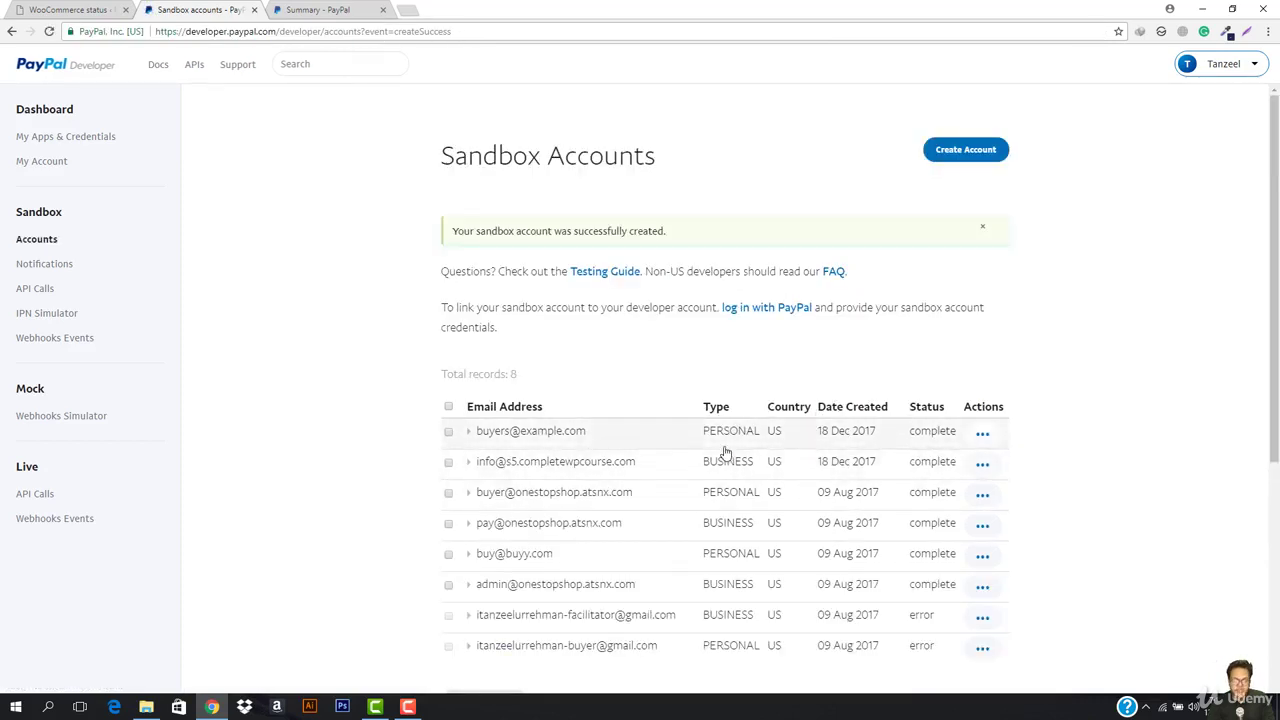
click(44, 7)
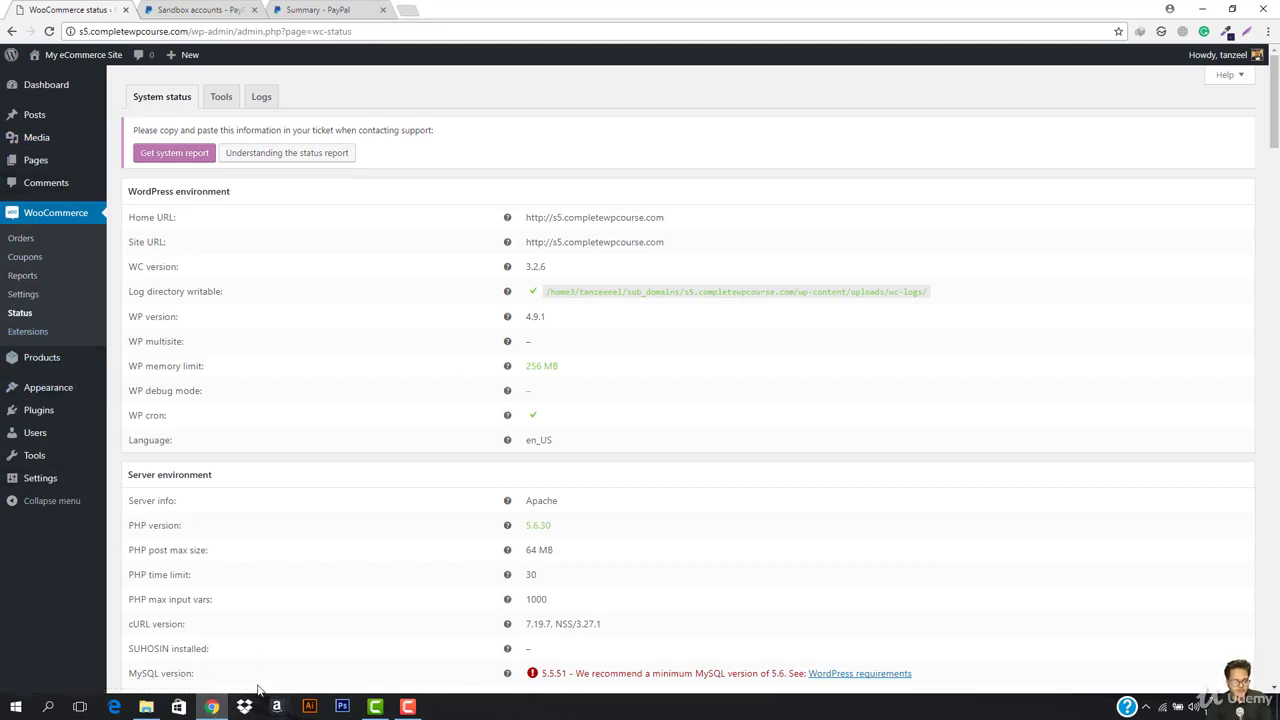
- Load the store's homepage in a new private browsing window
key(ctrl+shift+n)
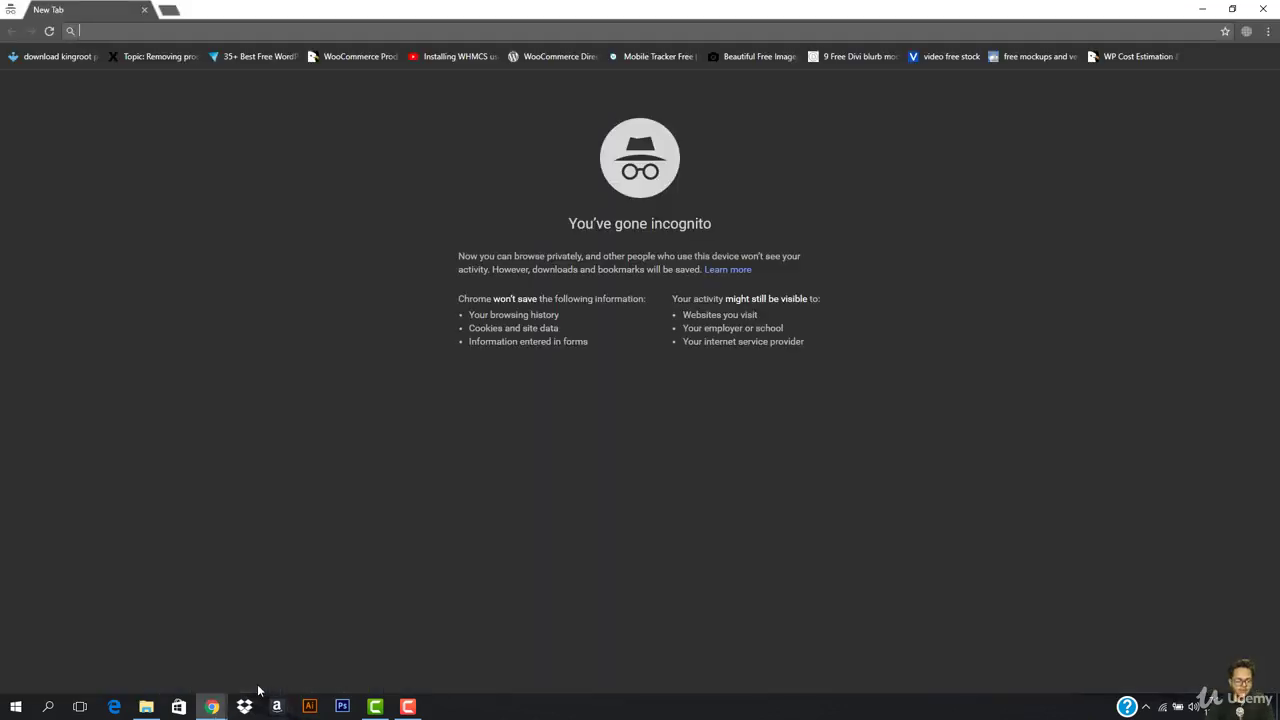
text(s5.completewpcourse.com)
key(Return)
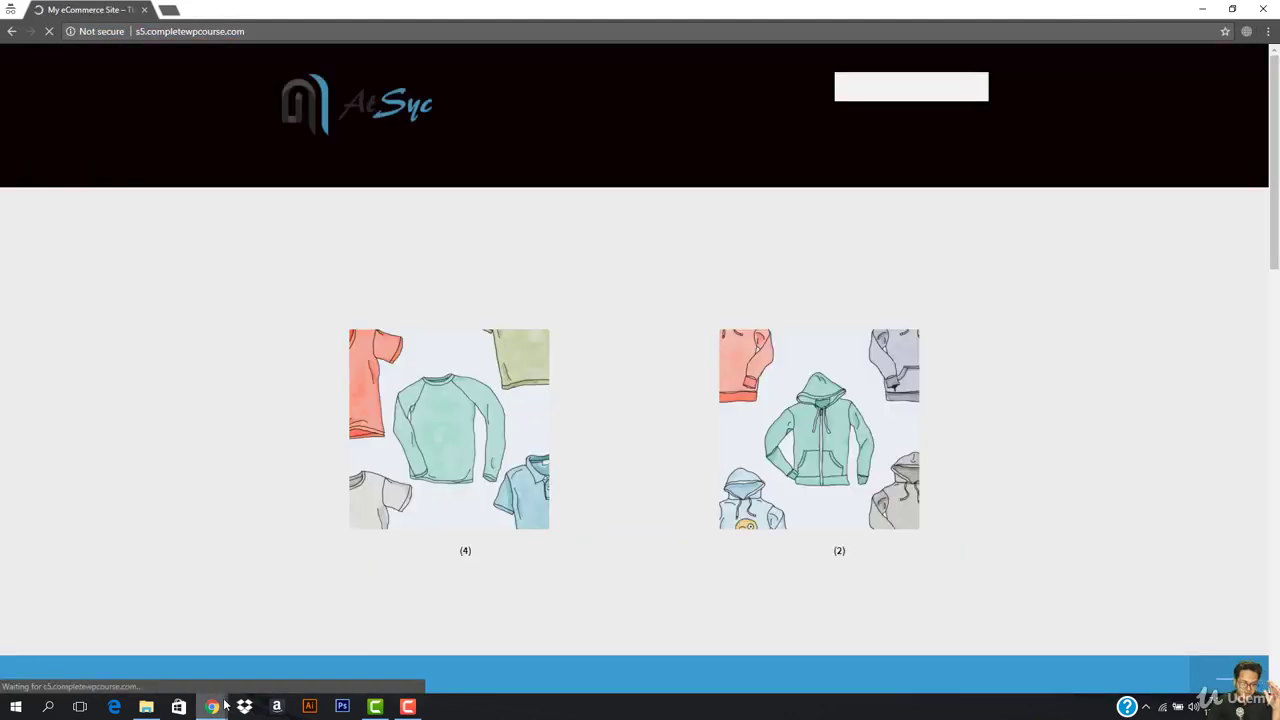
- Return to the main Chrome window's Sandbox Accounts list
mouse_move(214, 705)
click(133, 647)
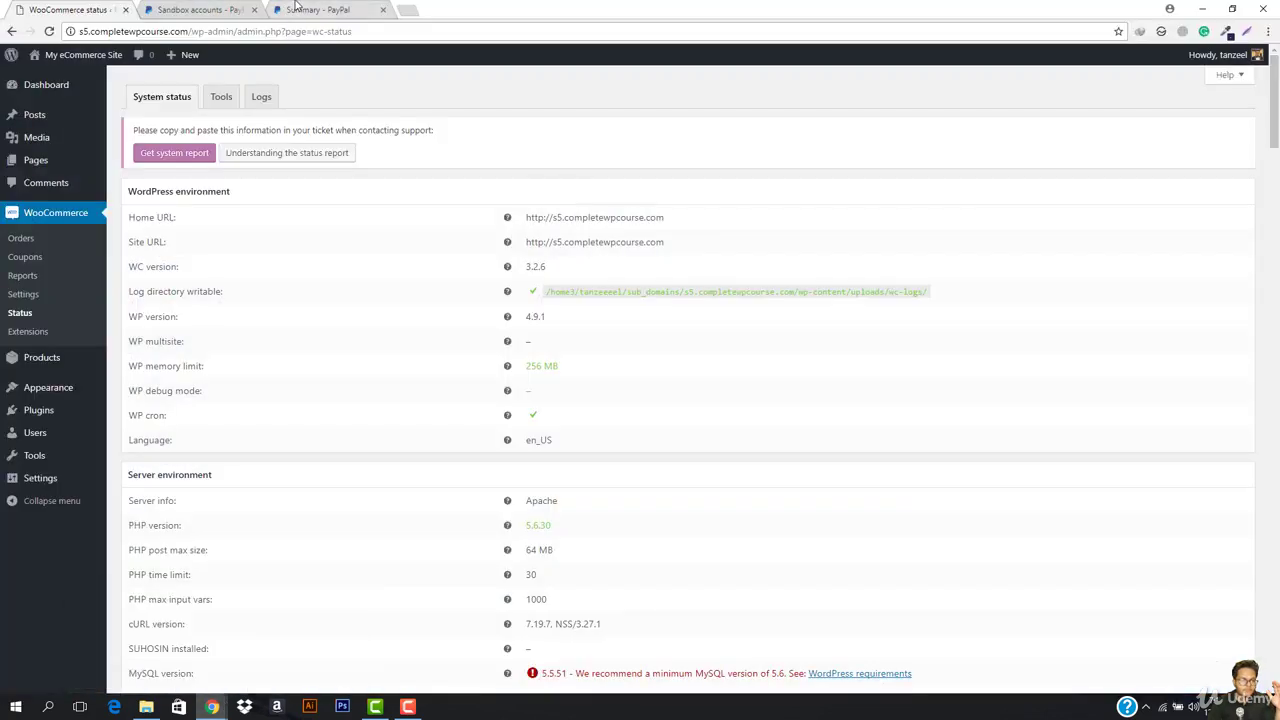
click(315, 9)
click(205, 9)
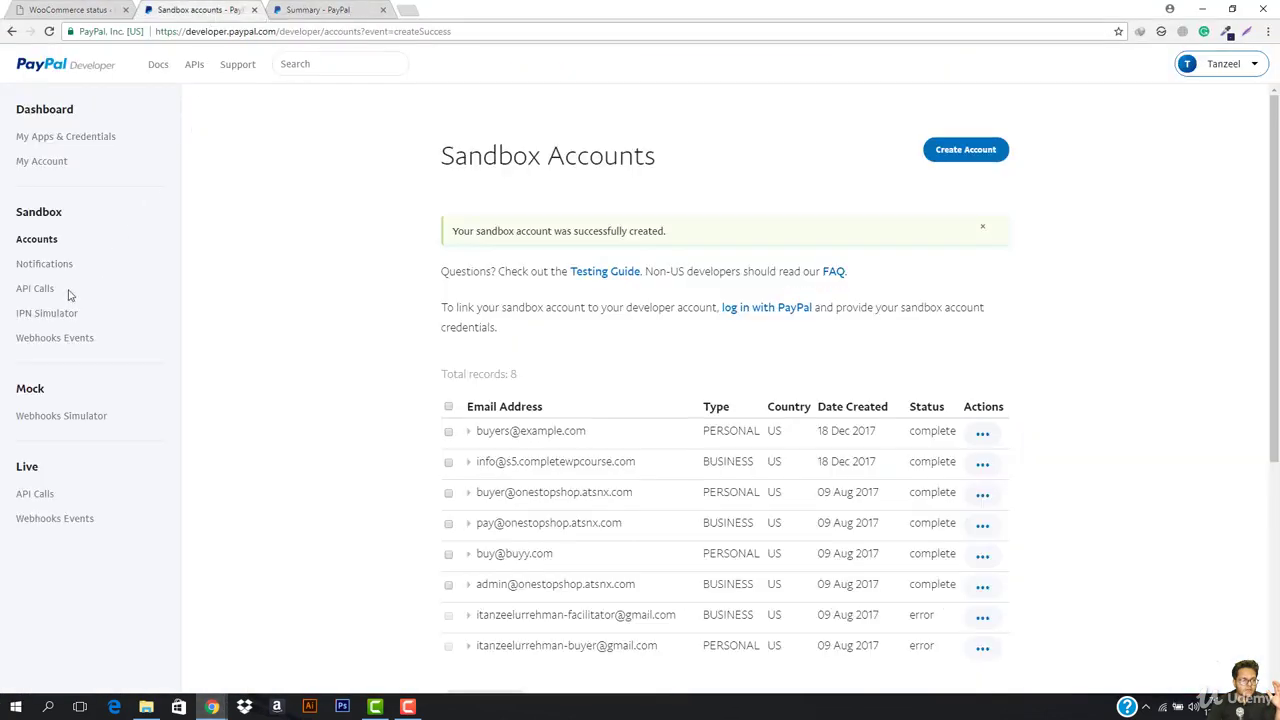
- Expand the store's business account row and view its Profile account details
scroll(1108, 412, down, 1)
scroll(1108, 412, down, 1)
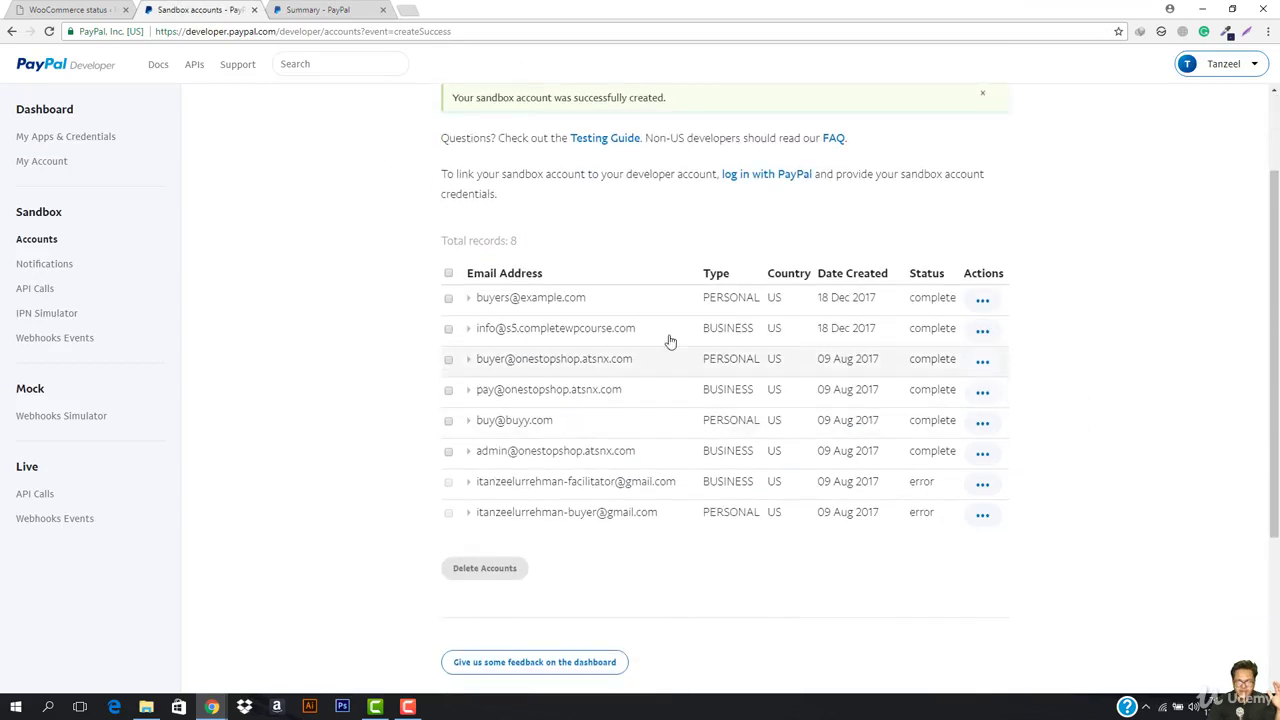
click(471, 331)
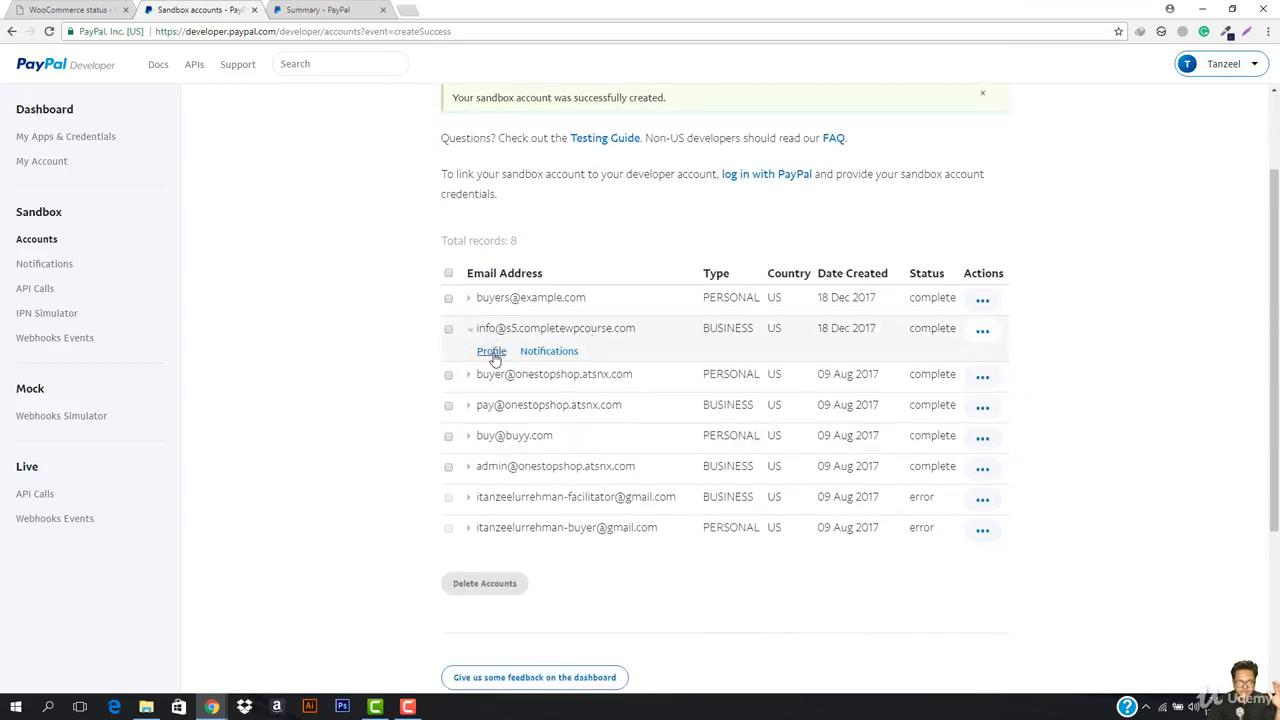
click(492, 352)
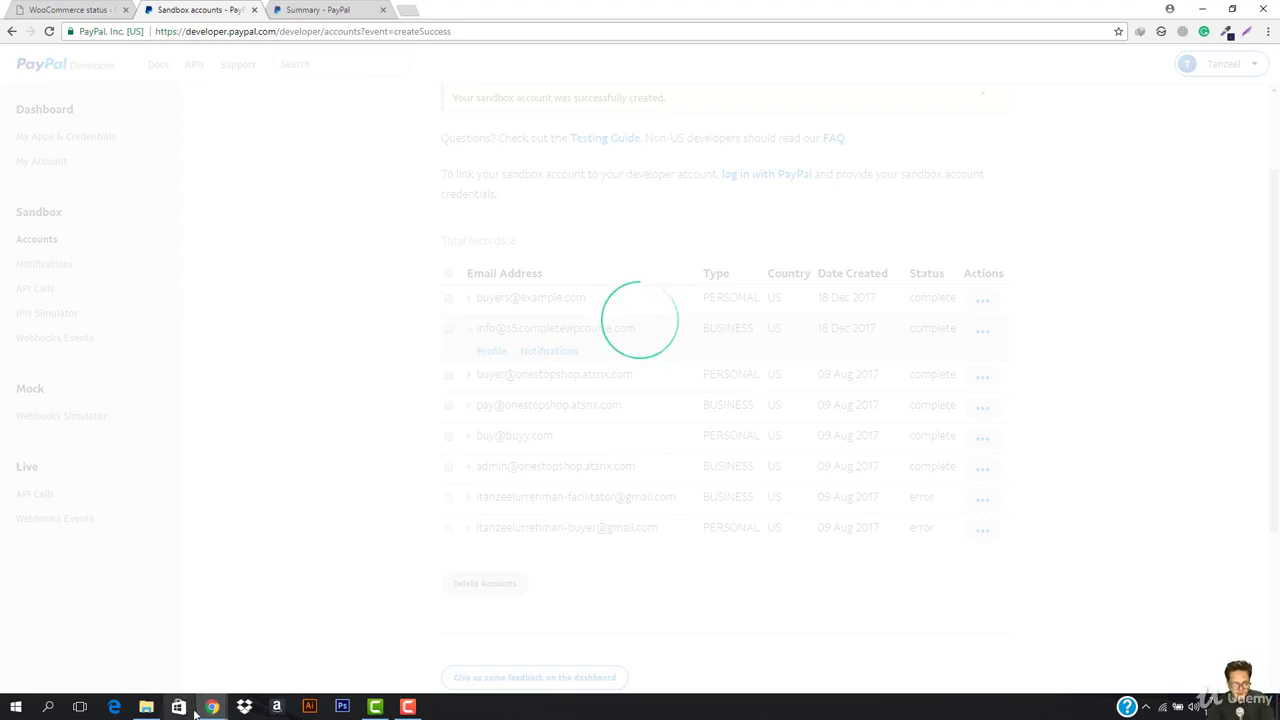
mouse_move(213, 706)
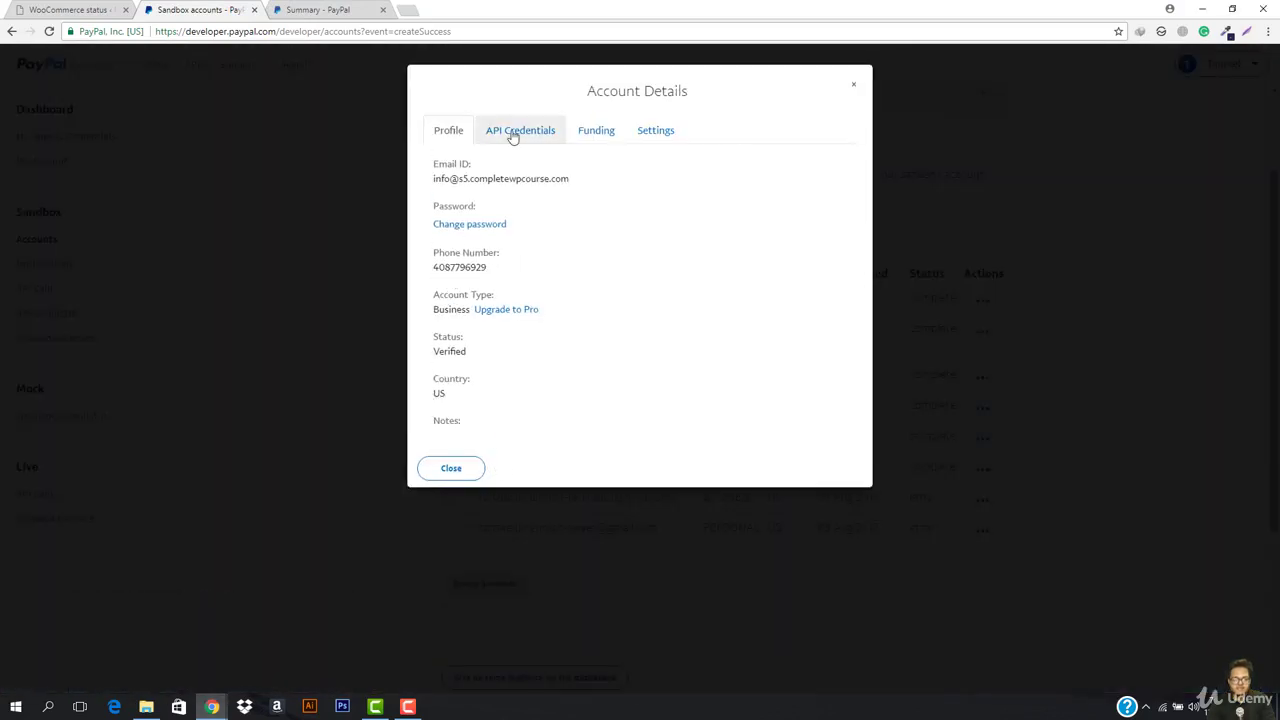
- Look through the business account's Funding and Settings tabs, ending on API Credentials
click(511, 131)
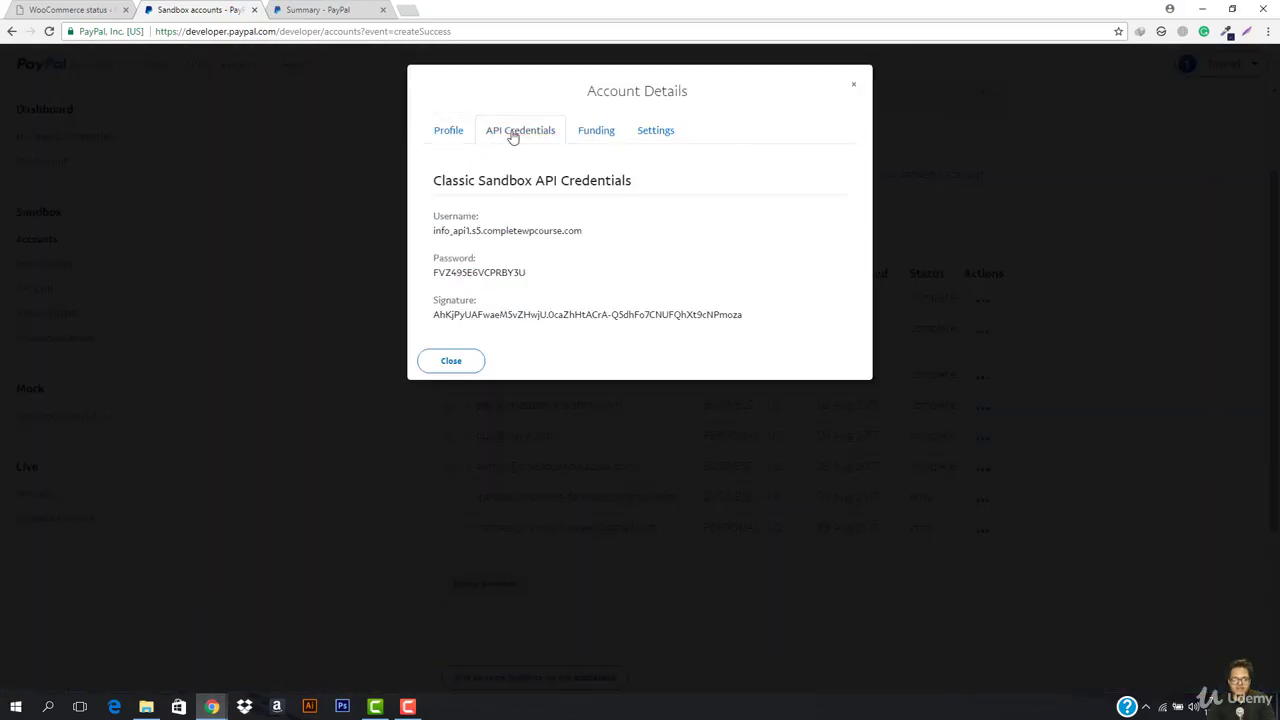
click(600, 131)
click(677, 140)
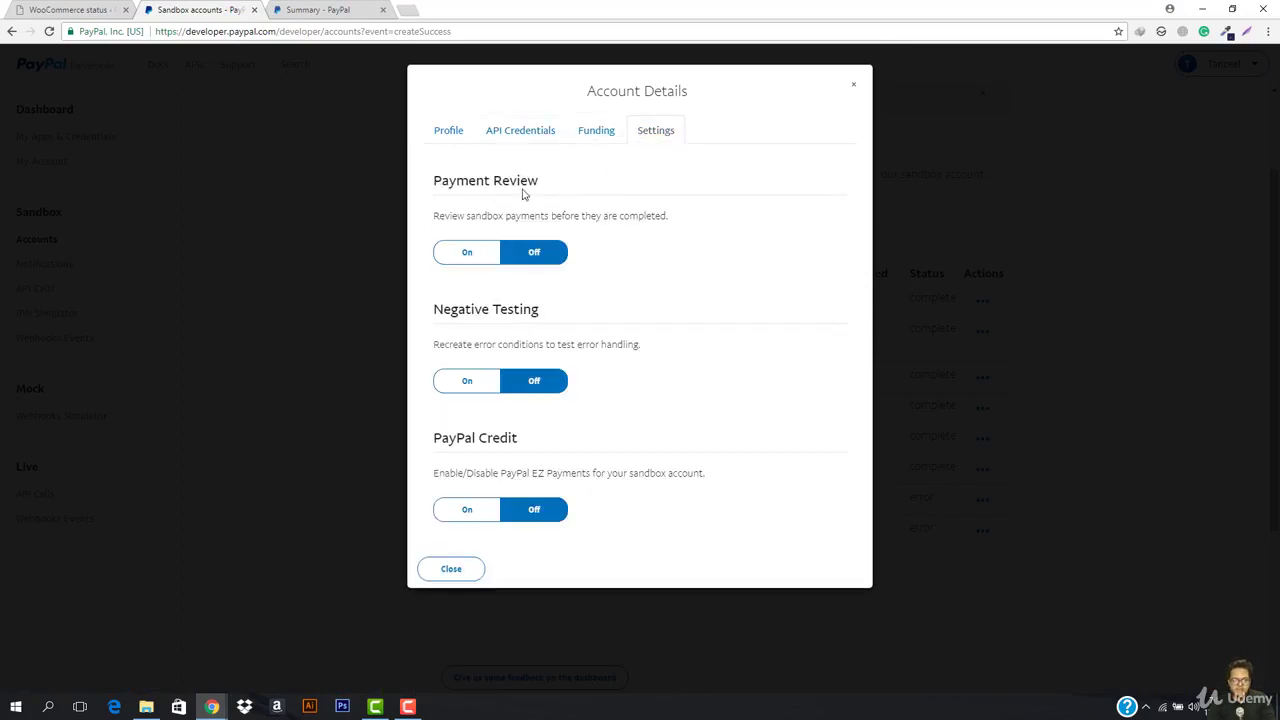
click(521, 130)
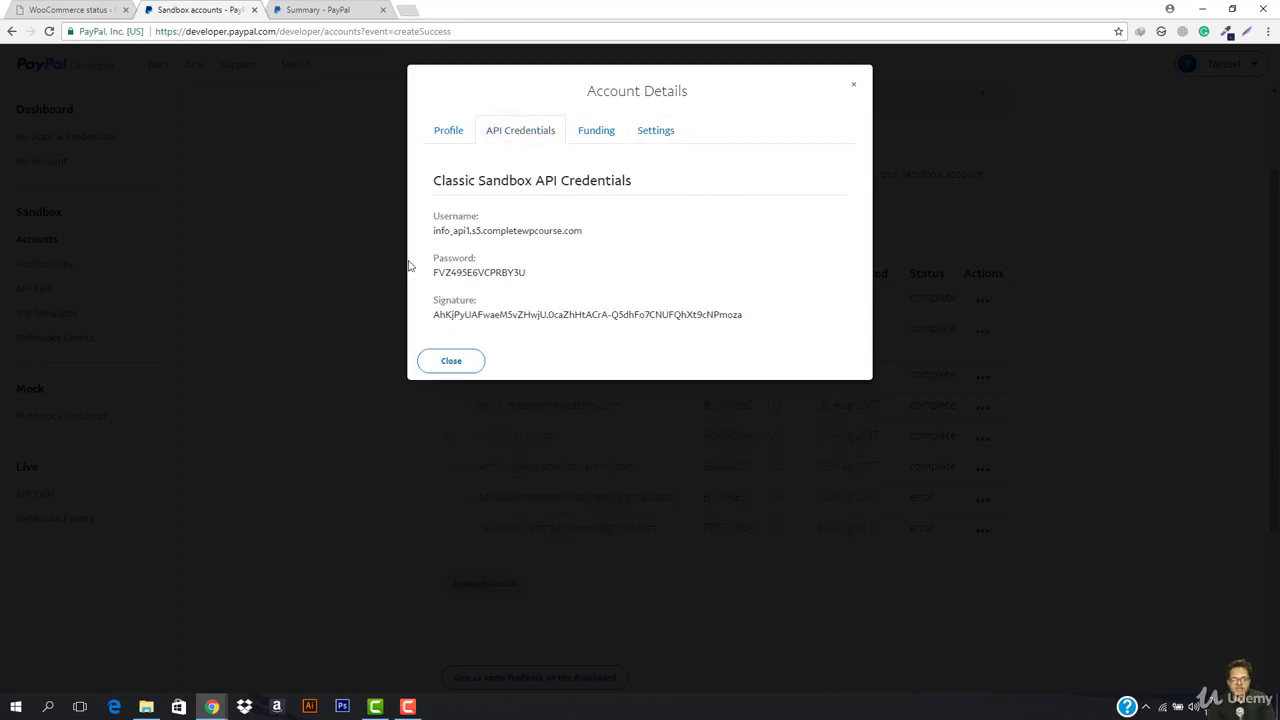
- Send the WooCommerce tab back to its settings page, then return to the sandbox account details
click(72, 9)
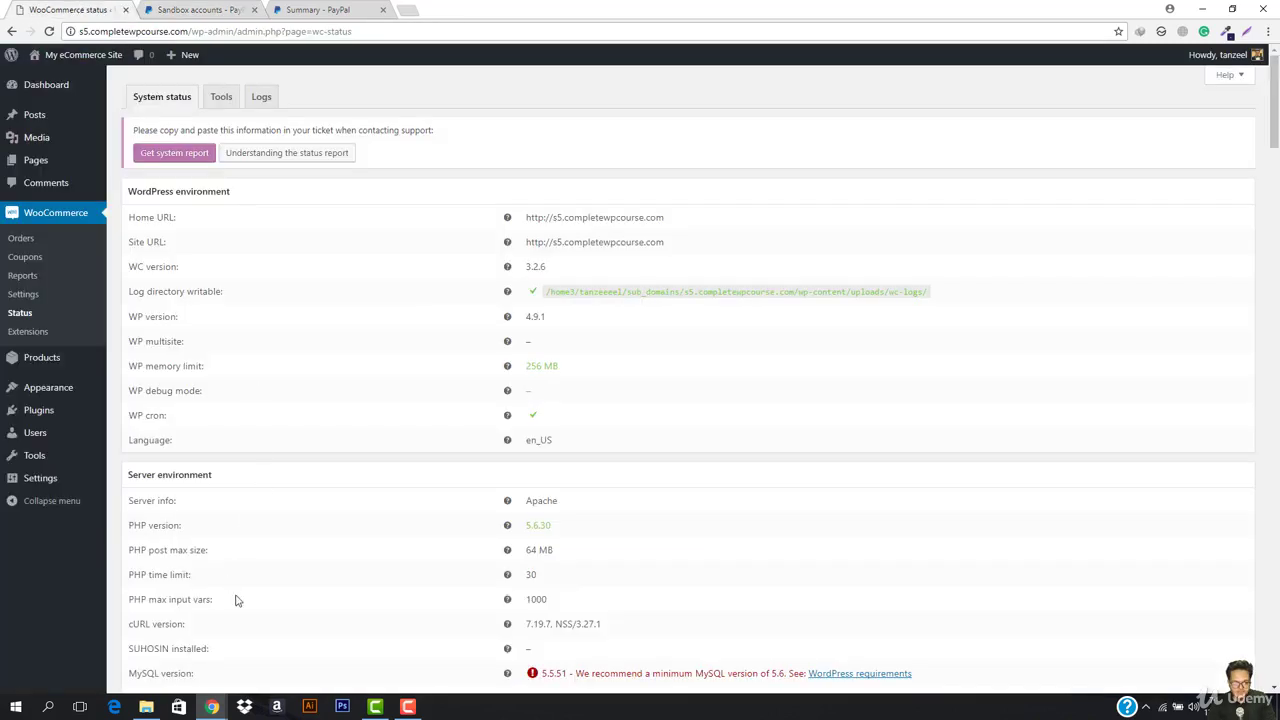
scroll(234, 600, down, 3)
scroll(128, 503, up, 3)
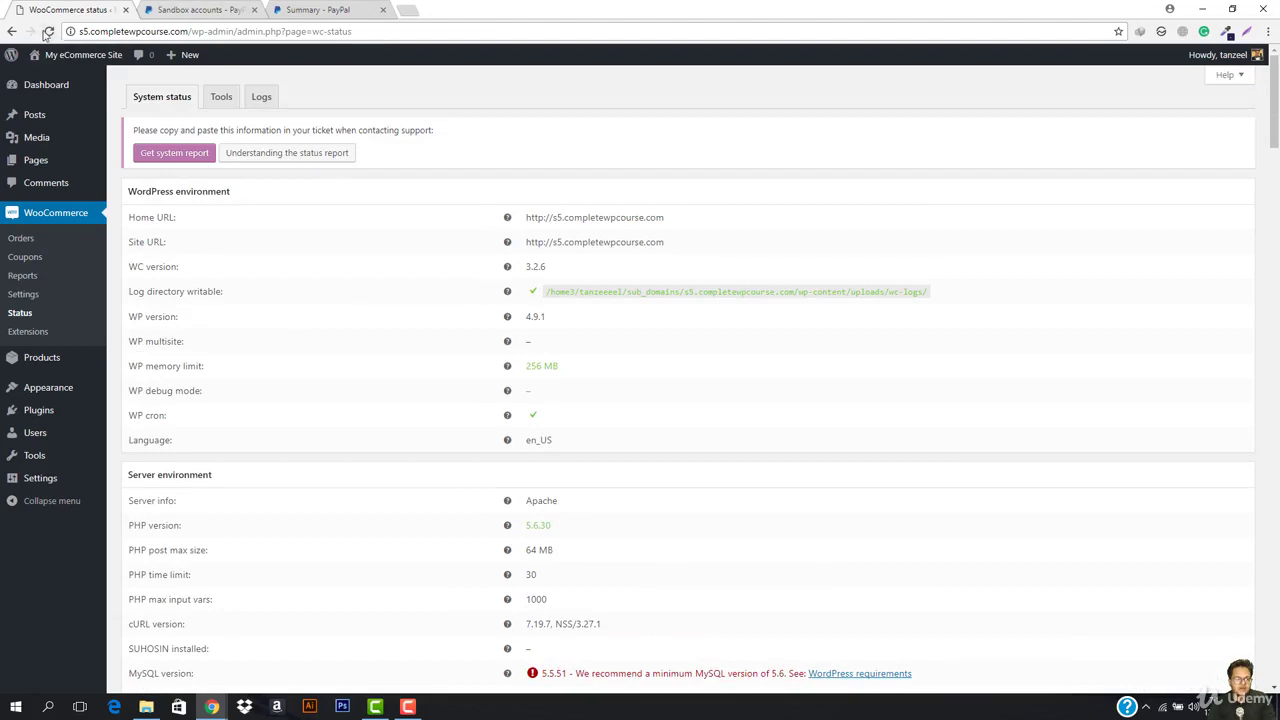
click(12, 31)
click(200, 9)
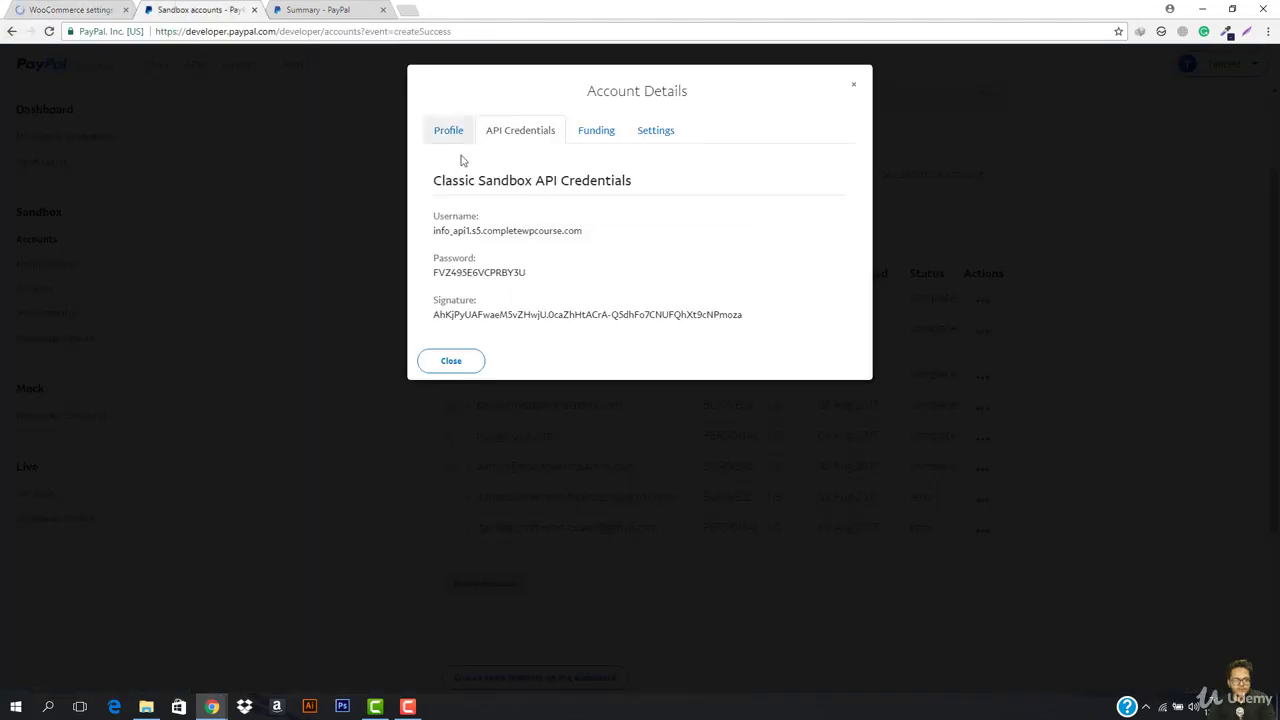
- Copy the sandbox API username into WooCommerce's PayPal API username field
click(595, 132)
key(ctrl+shift+Tab)
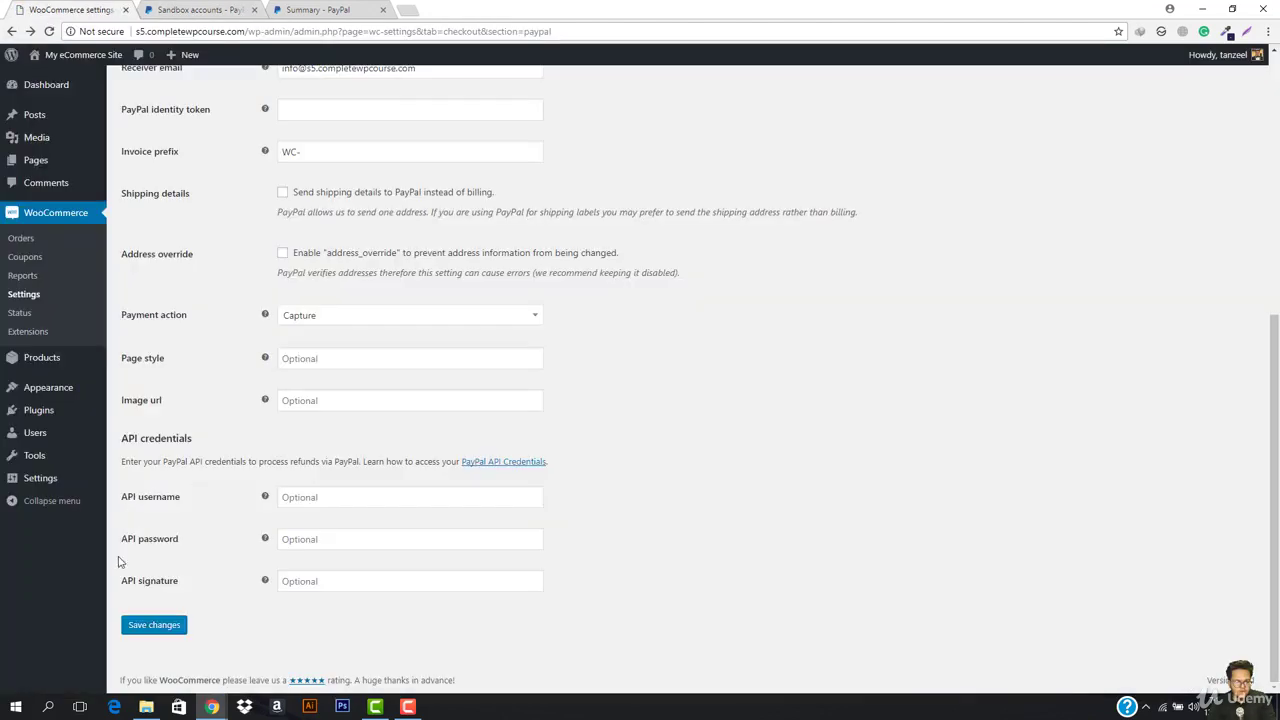
key(ctrl+Tab)
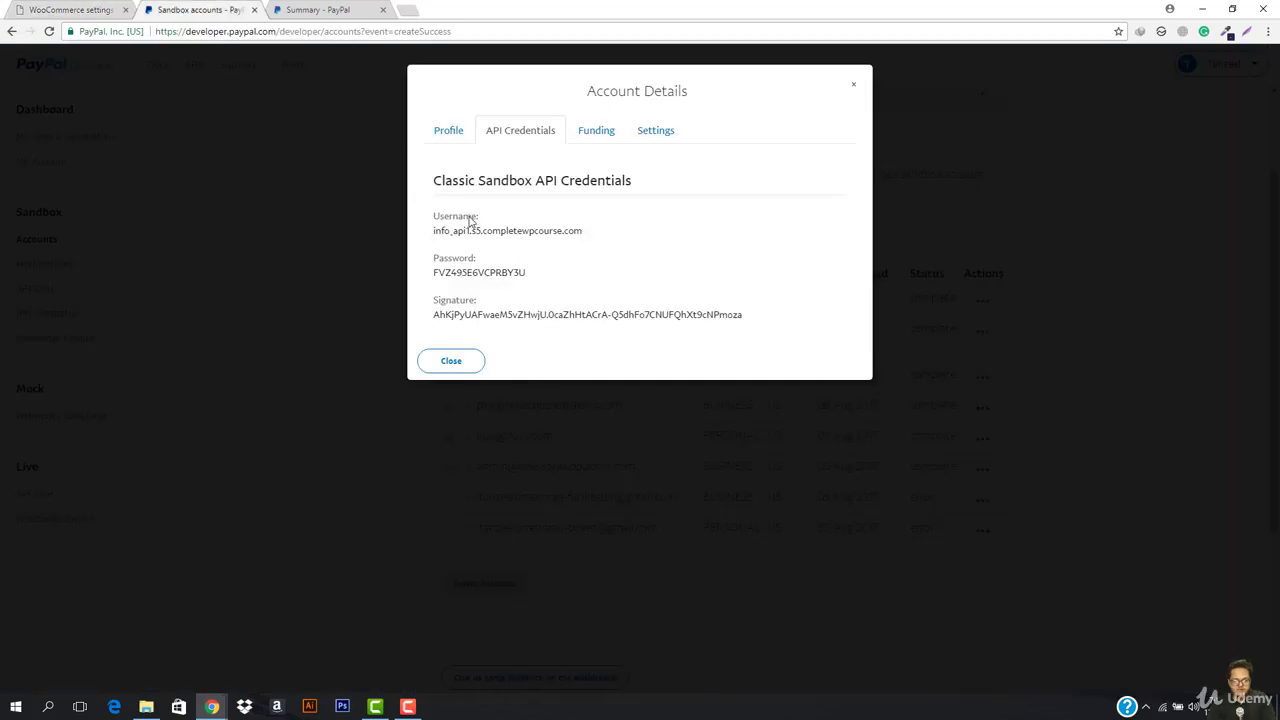
triple_click(479, 231)
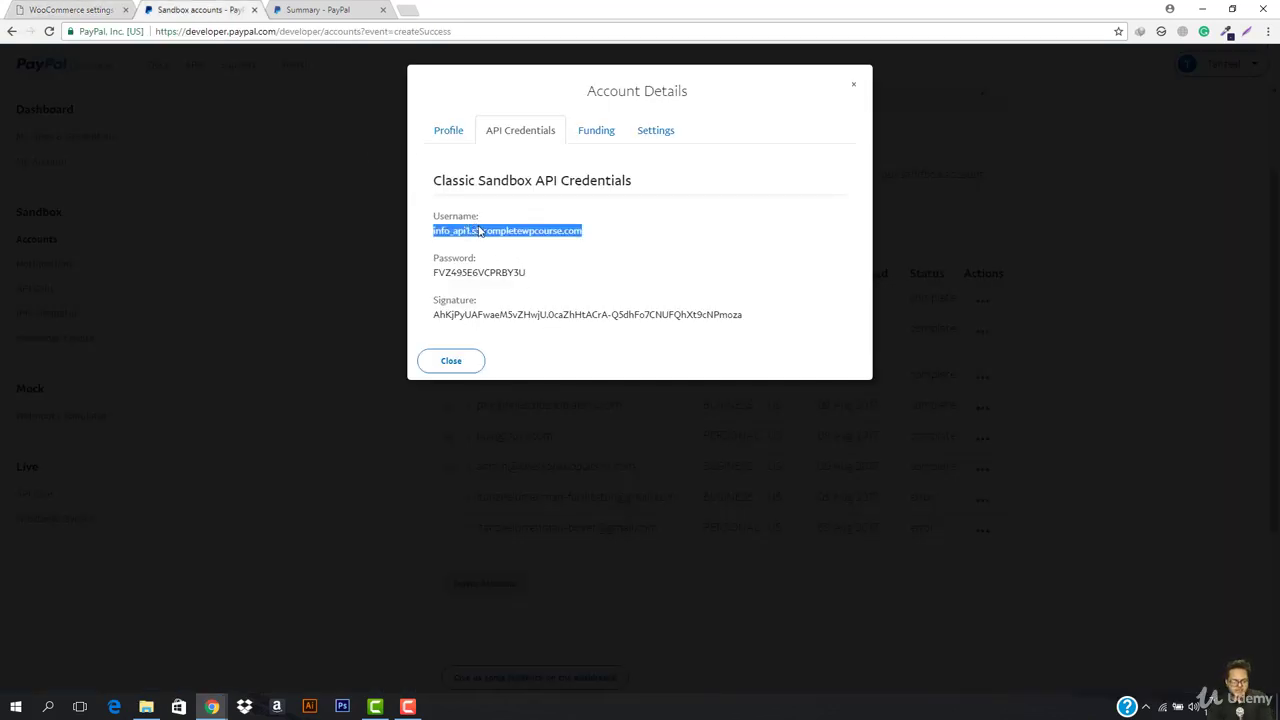
click(77, 7)
click(372, 497)
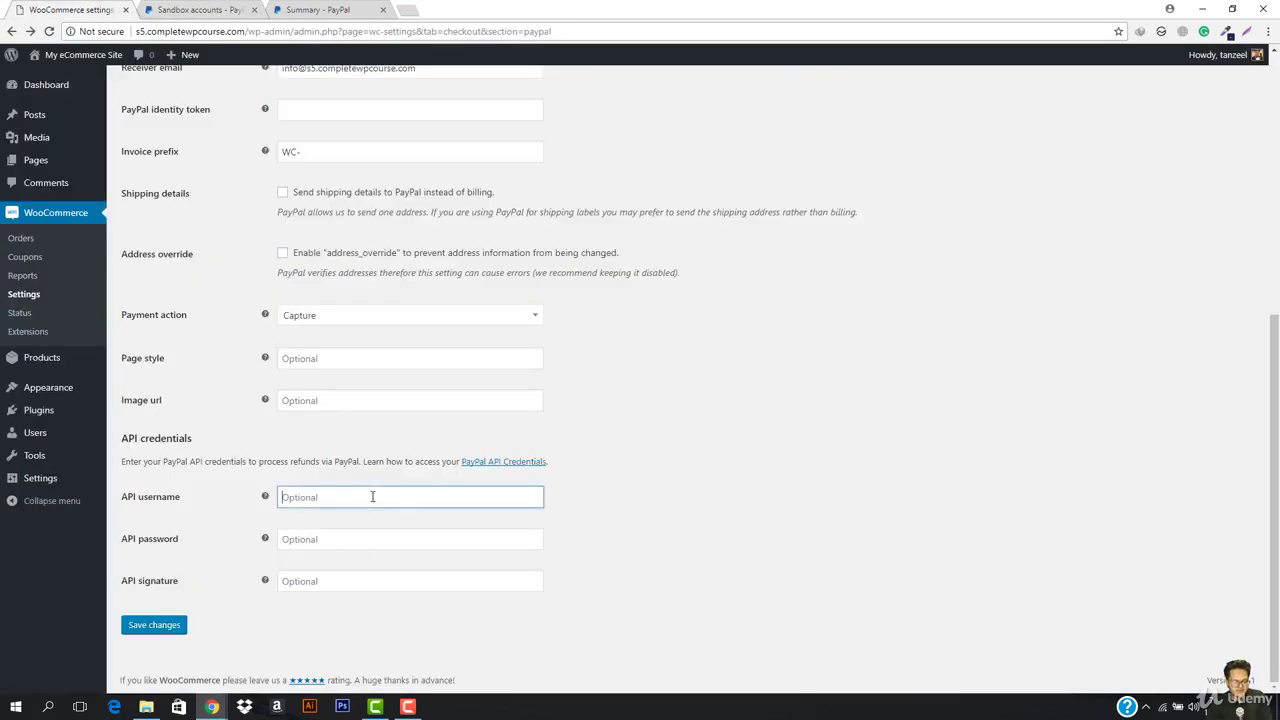
text(info_api1.s5.completewpcourse.com)
- Copy the sandbox API password into WooCommerce's PayPal API password field
click(195, 9)
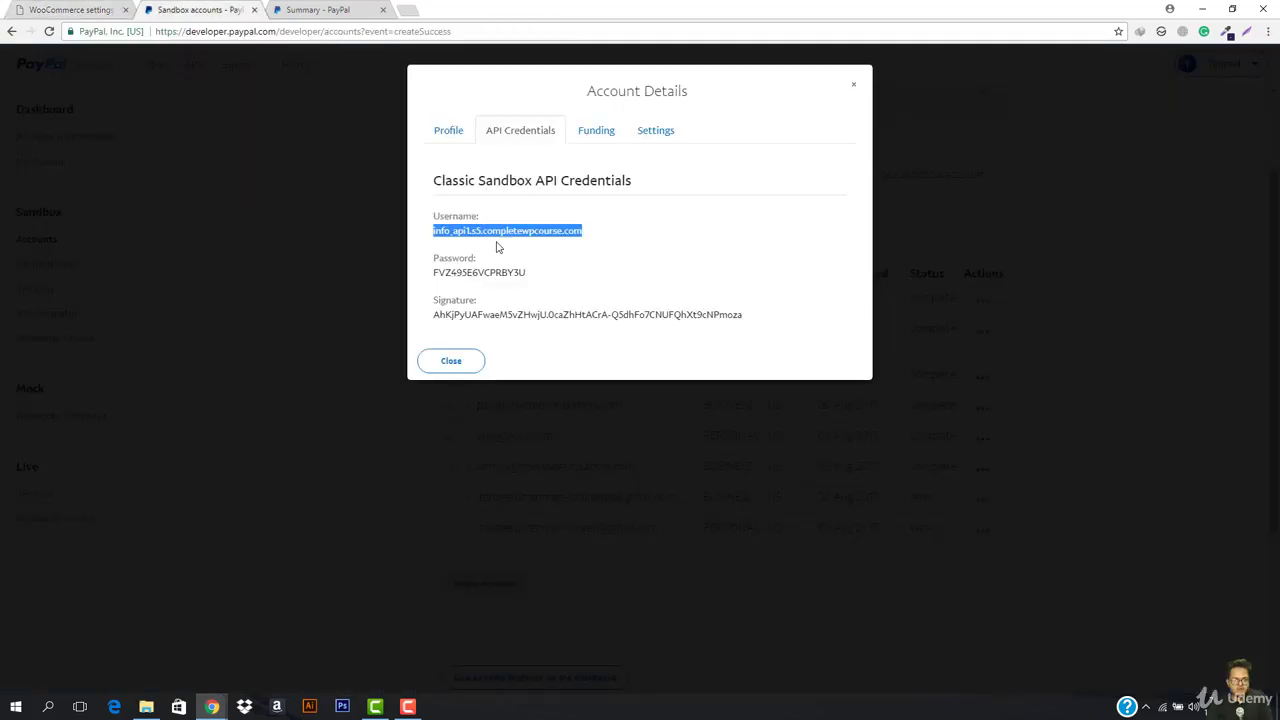
triple_click(490, 274)
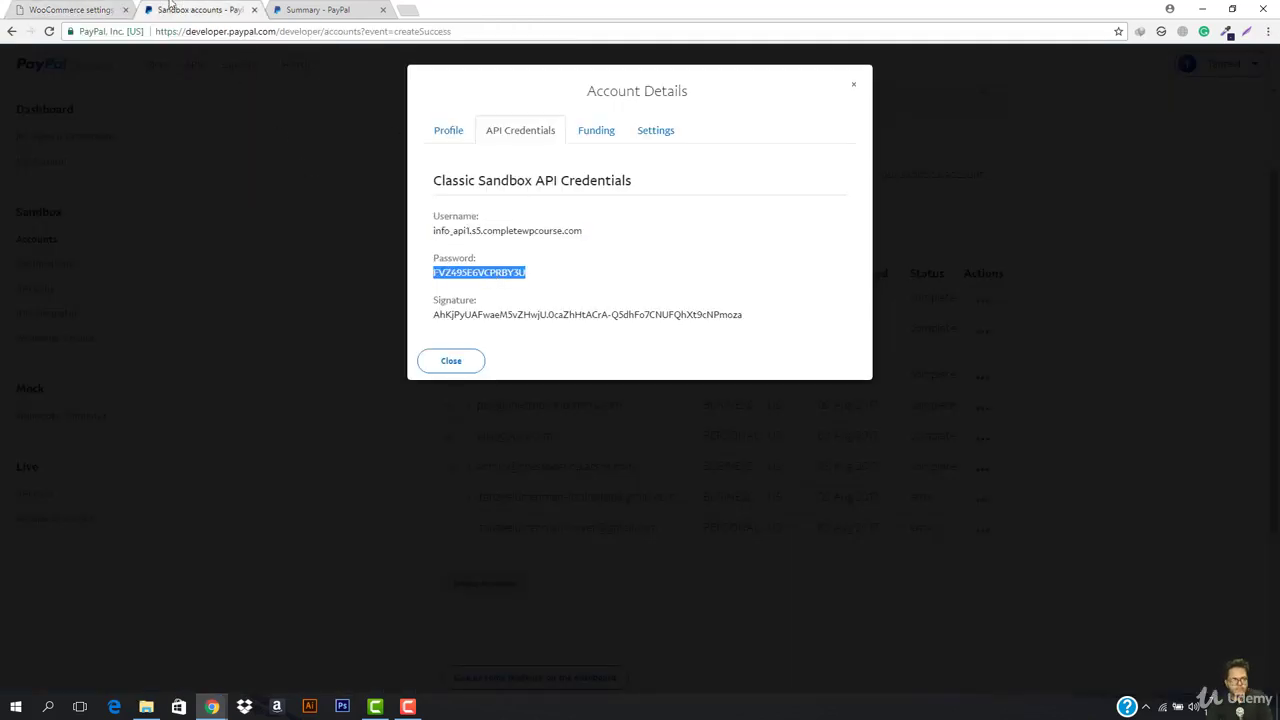
right_click(4, 6)
key(ctrl+shift+Tab)
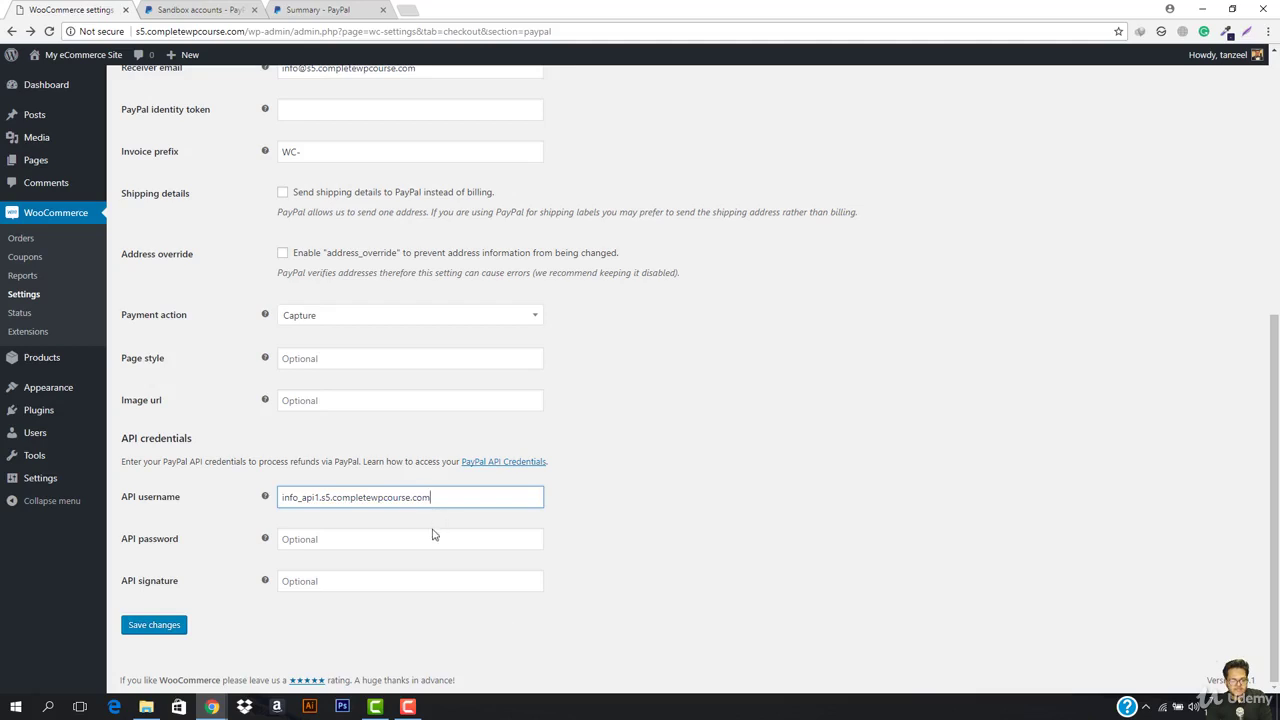
click(433, 537)
key(ctrl+v)
- Paste the sandbox API signature into WooCommerce and save the PayPal settings
click(215, 8)
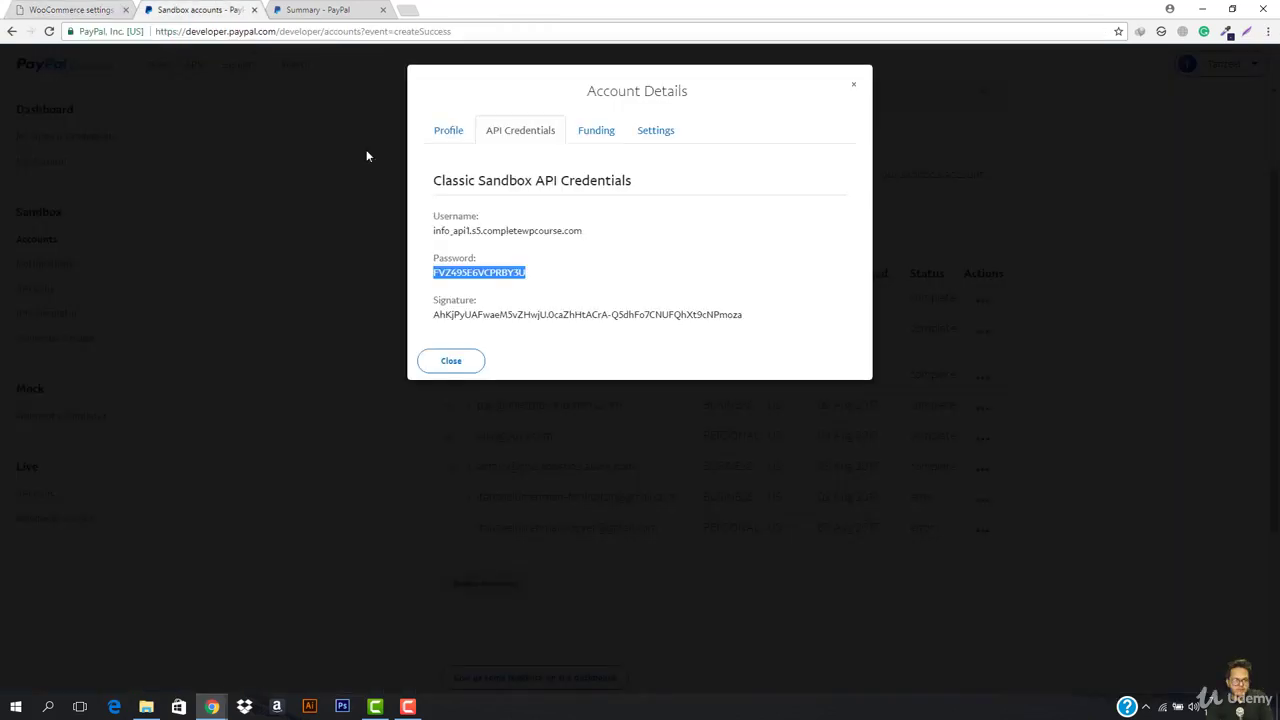
triple_click(594, 318)
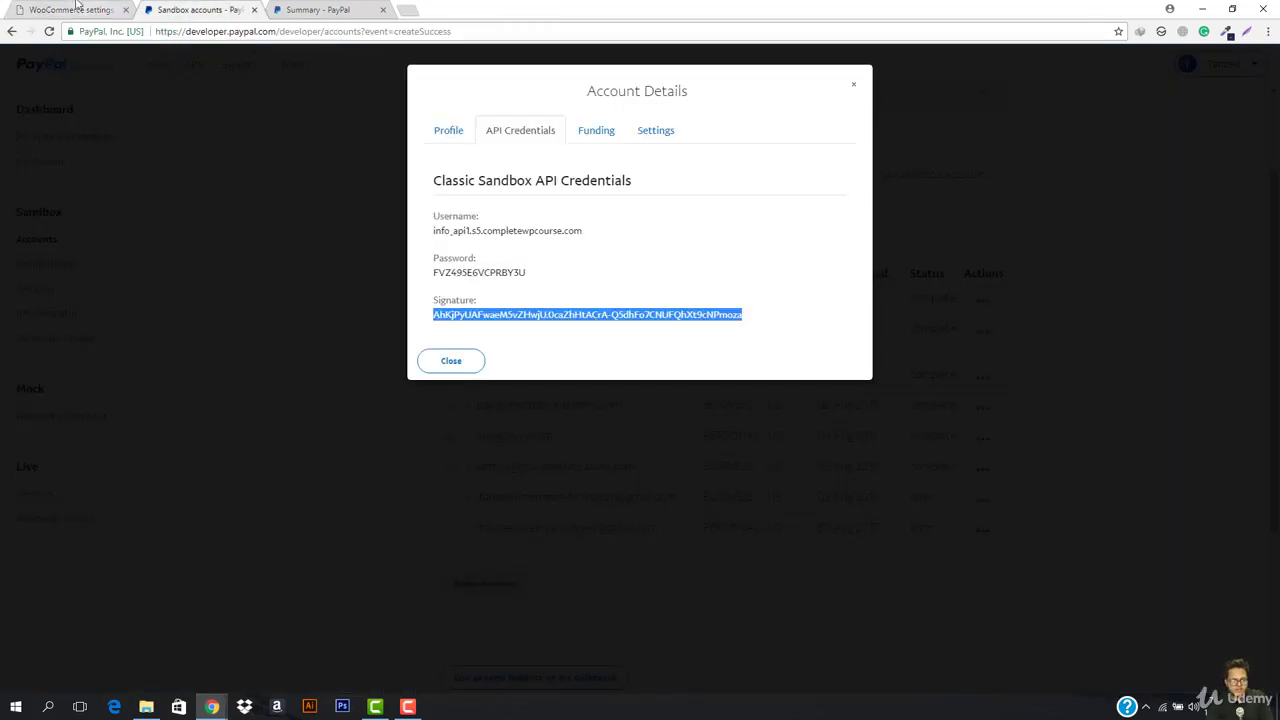
click(78, 5)
click(368, 581)
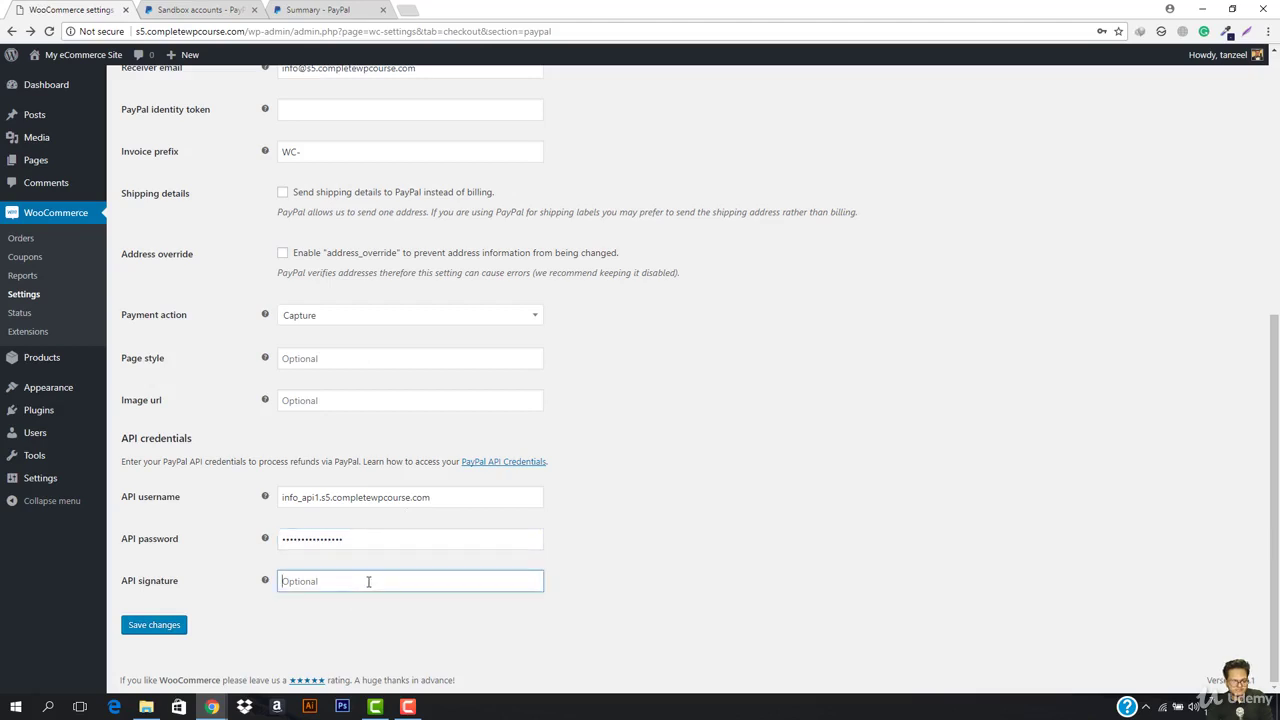
key(ctrl+v)
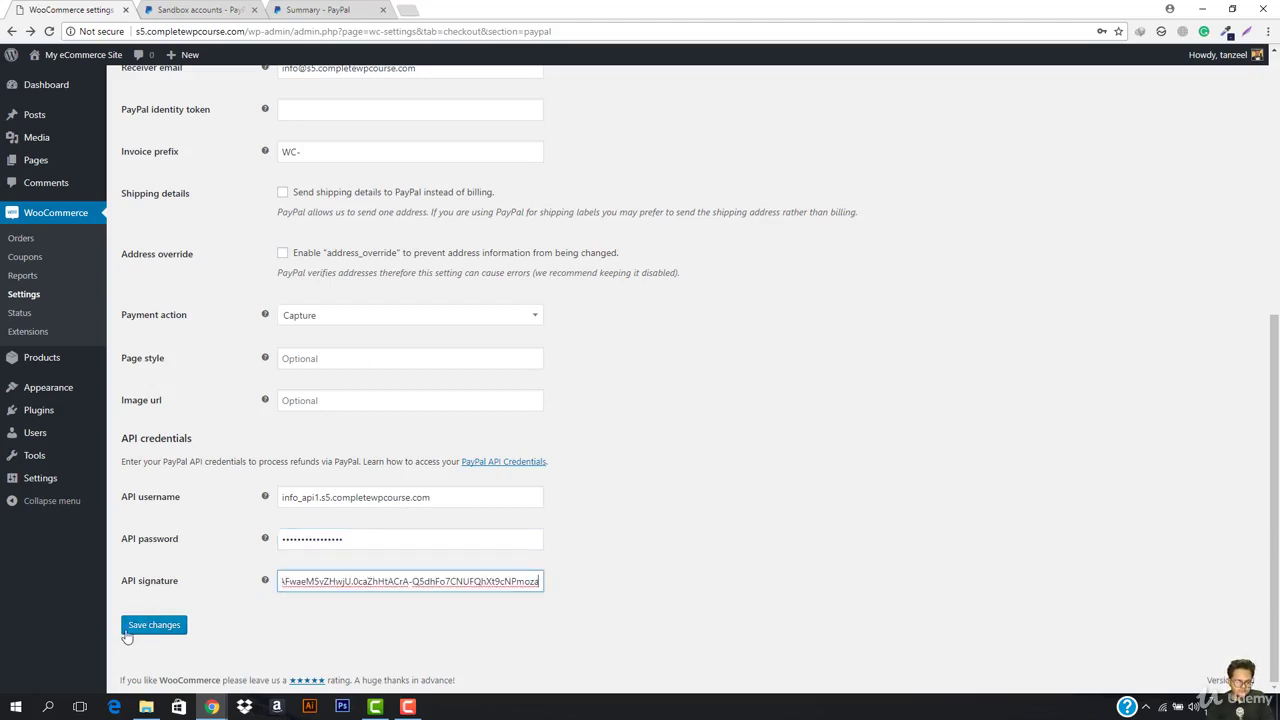
click(123, 631)
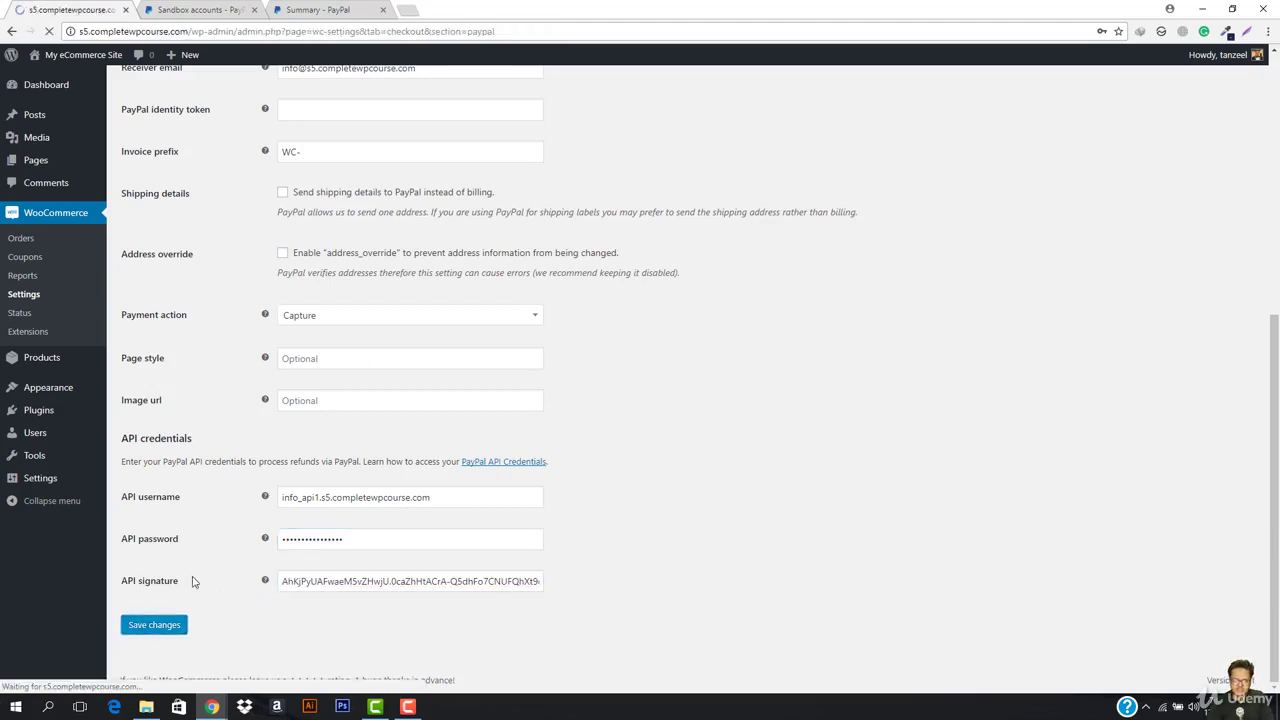
scroll(274, 538, down, 3)
scroll(274, 538, down, 2)
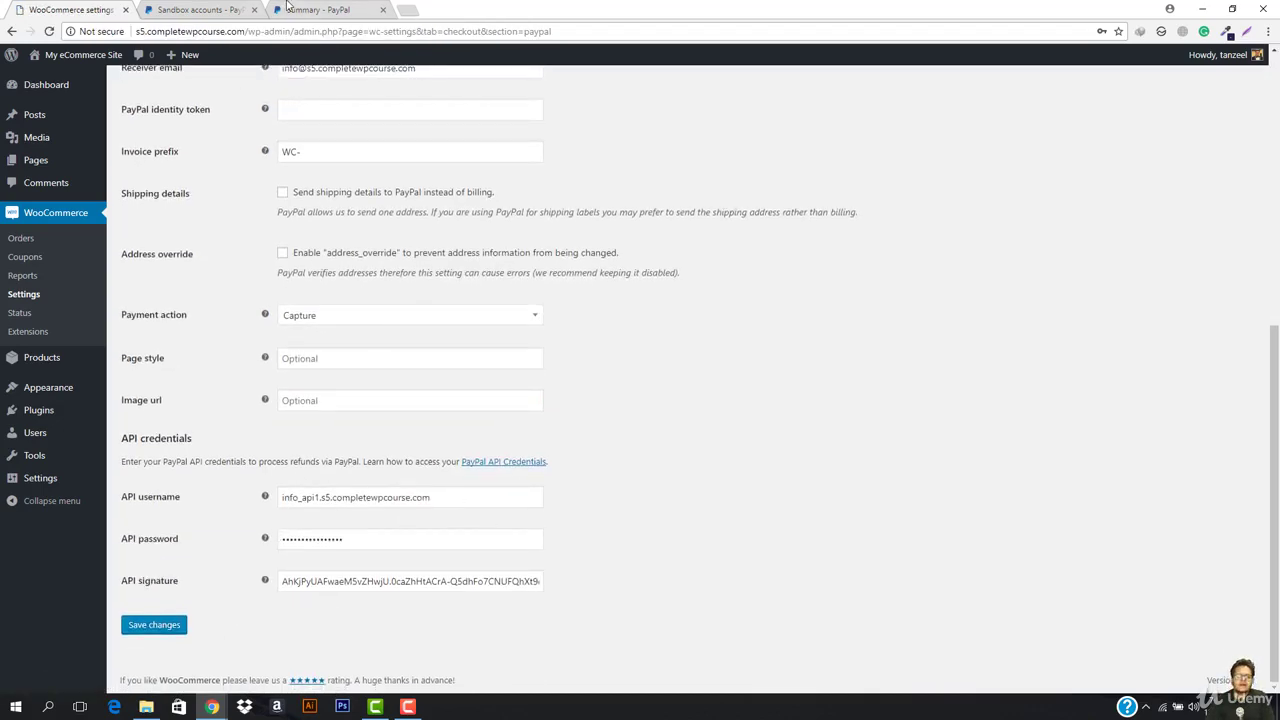
click(216, 9)
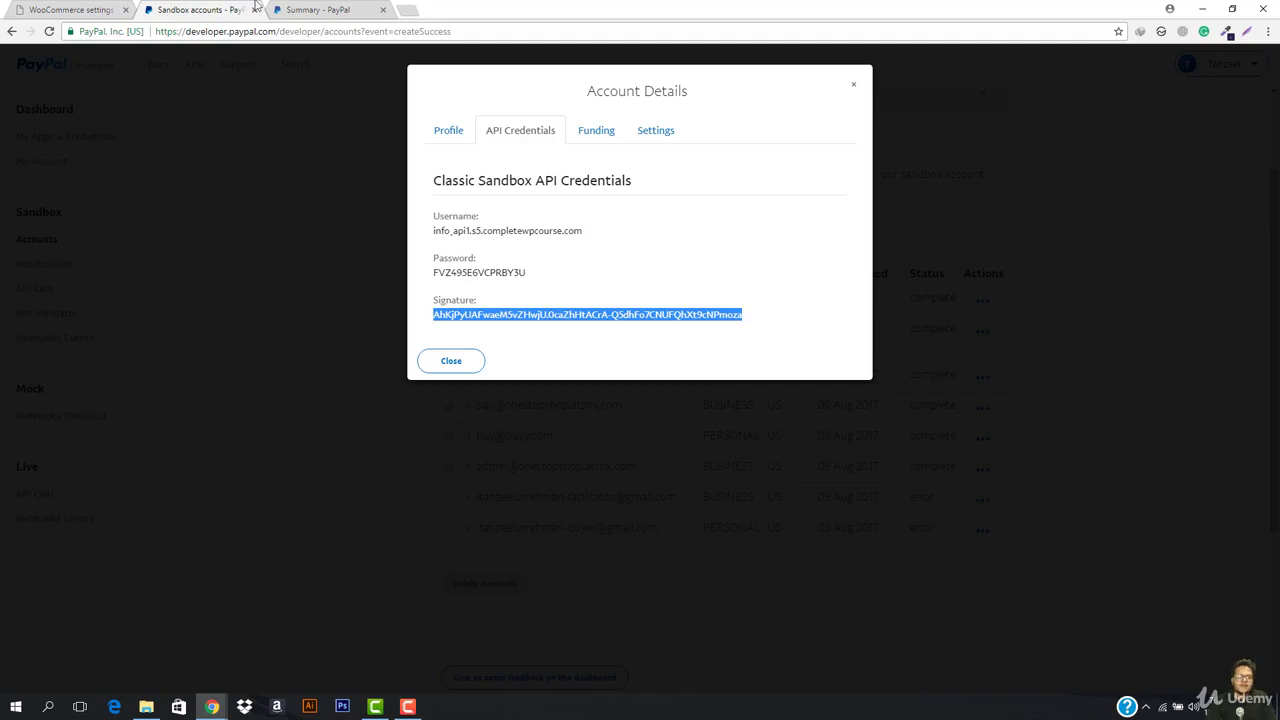
- Add one Tshirt for men by levis and one Tshirt for Men from Winter Package 2017 to the cart
click(258, 652)
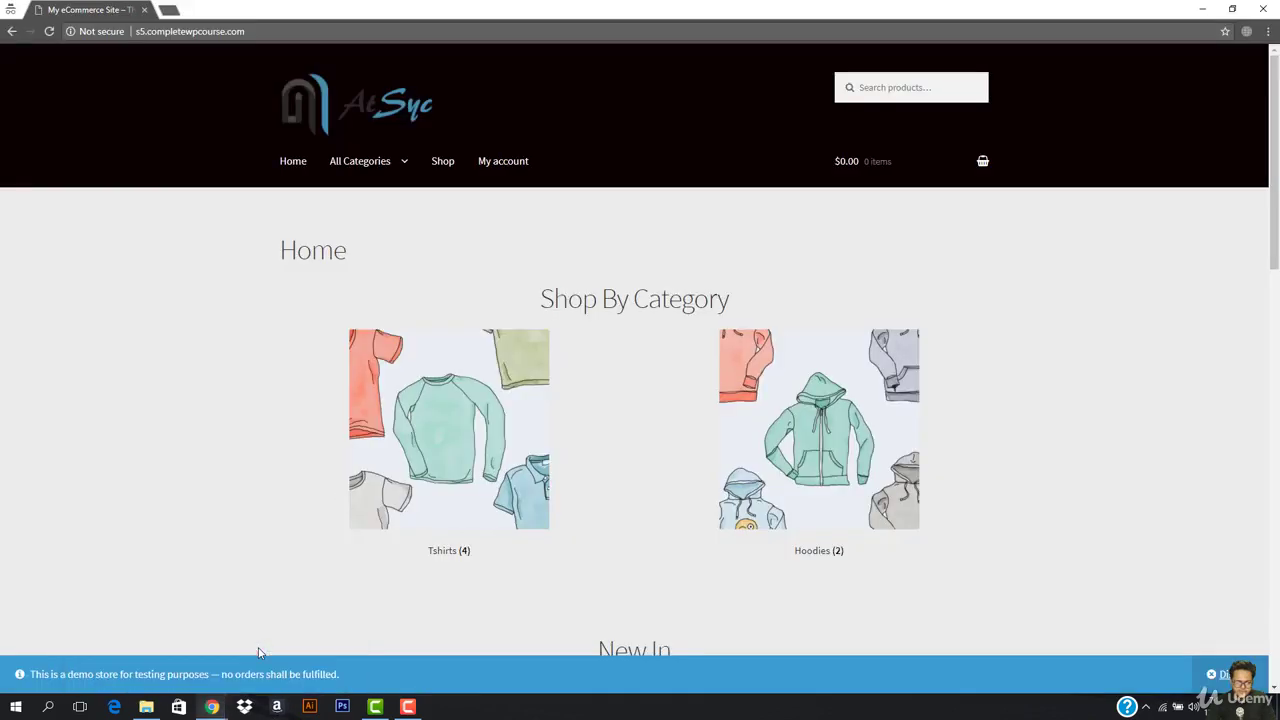
scroll(410, 375, down, 4)
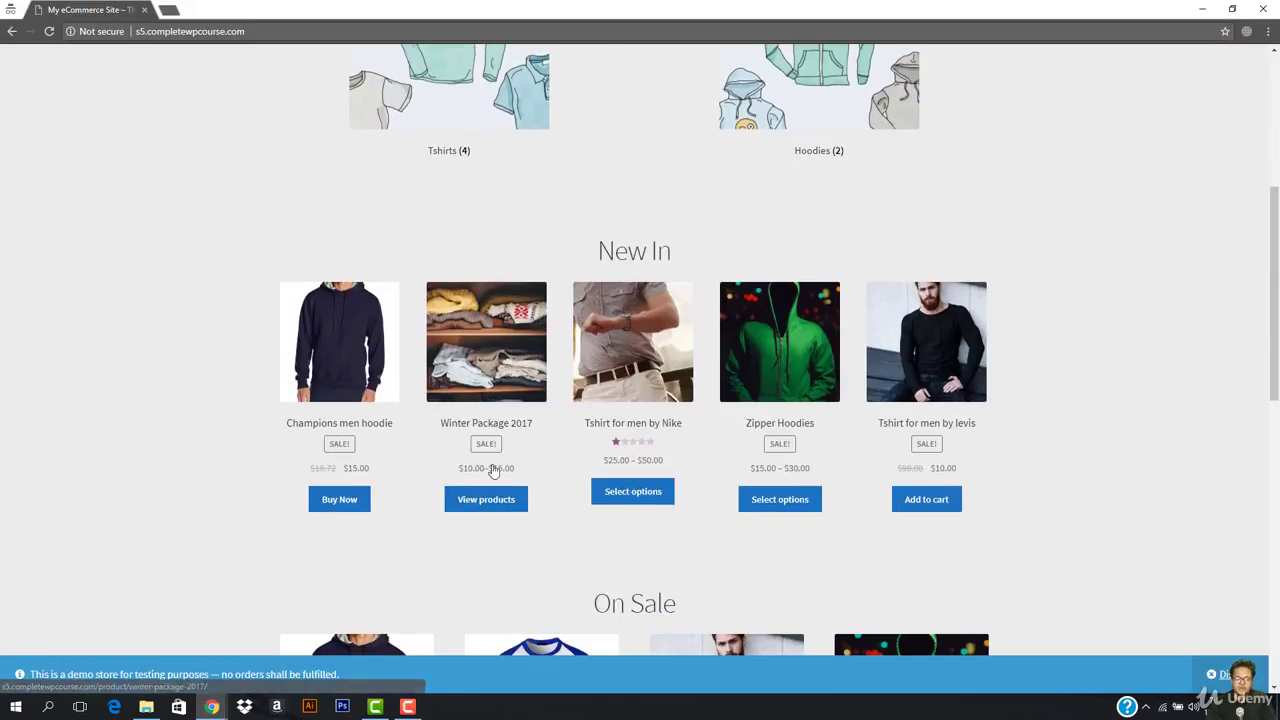
click(498, 510)
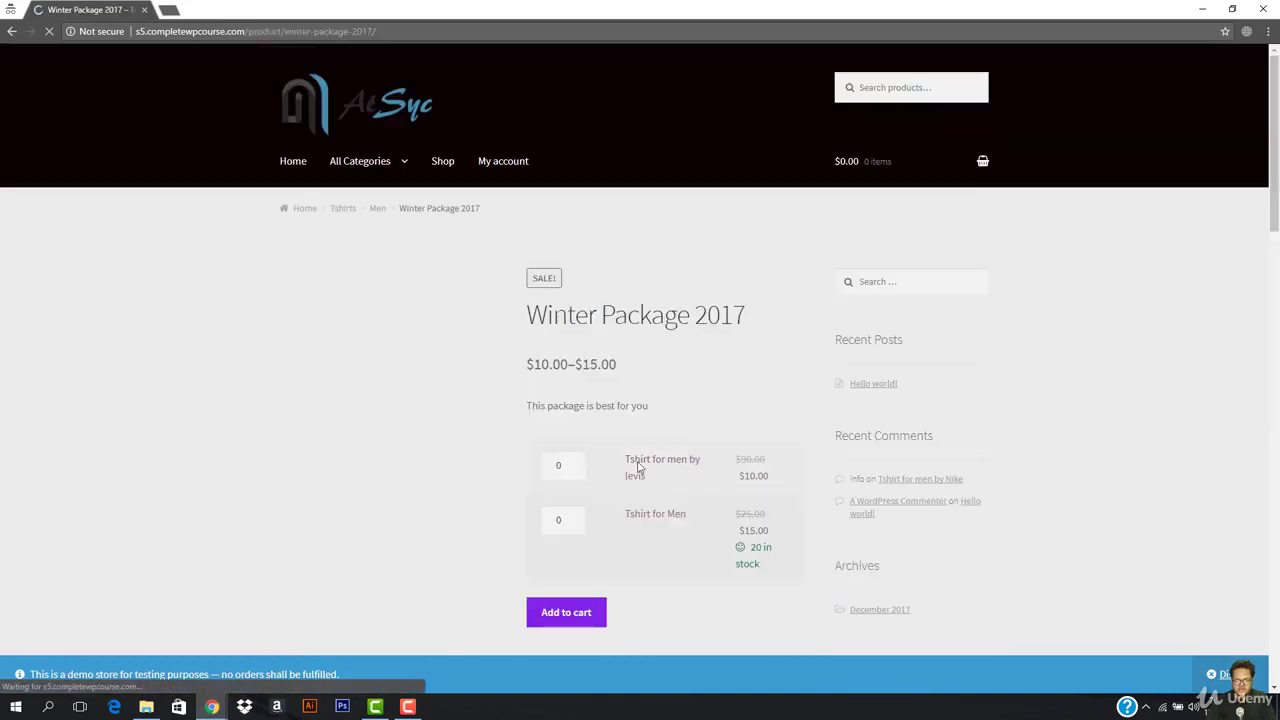
click(574, 461)
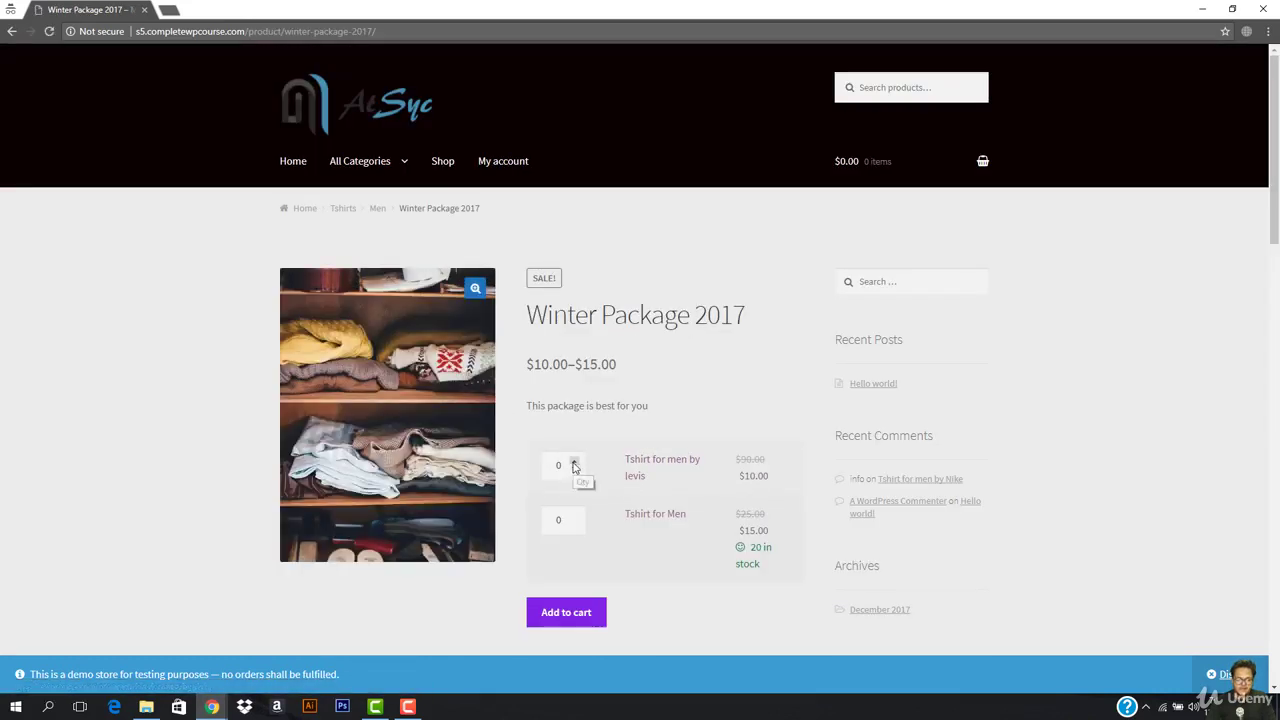
click(574, 516)
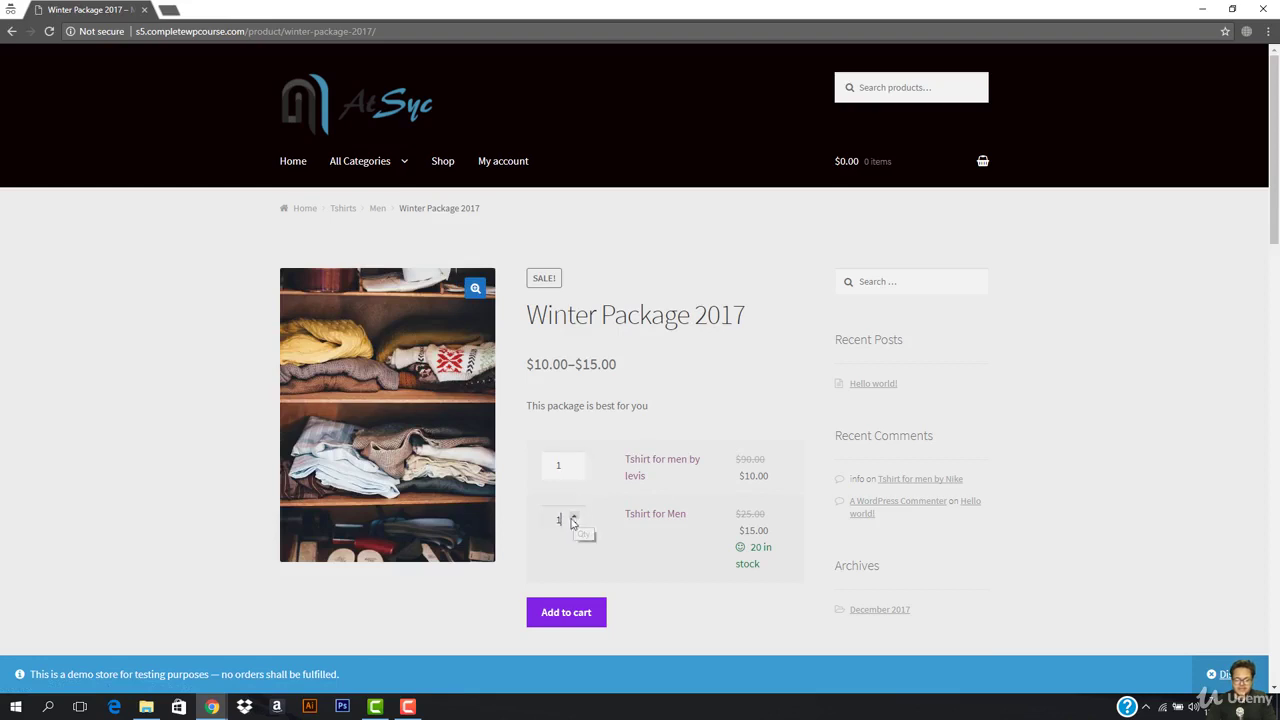
click(560, 618)
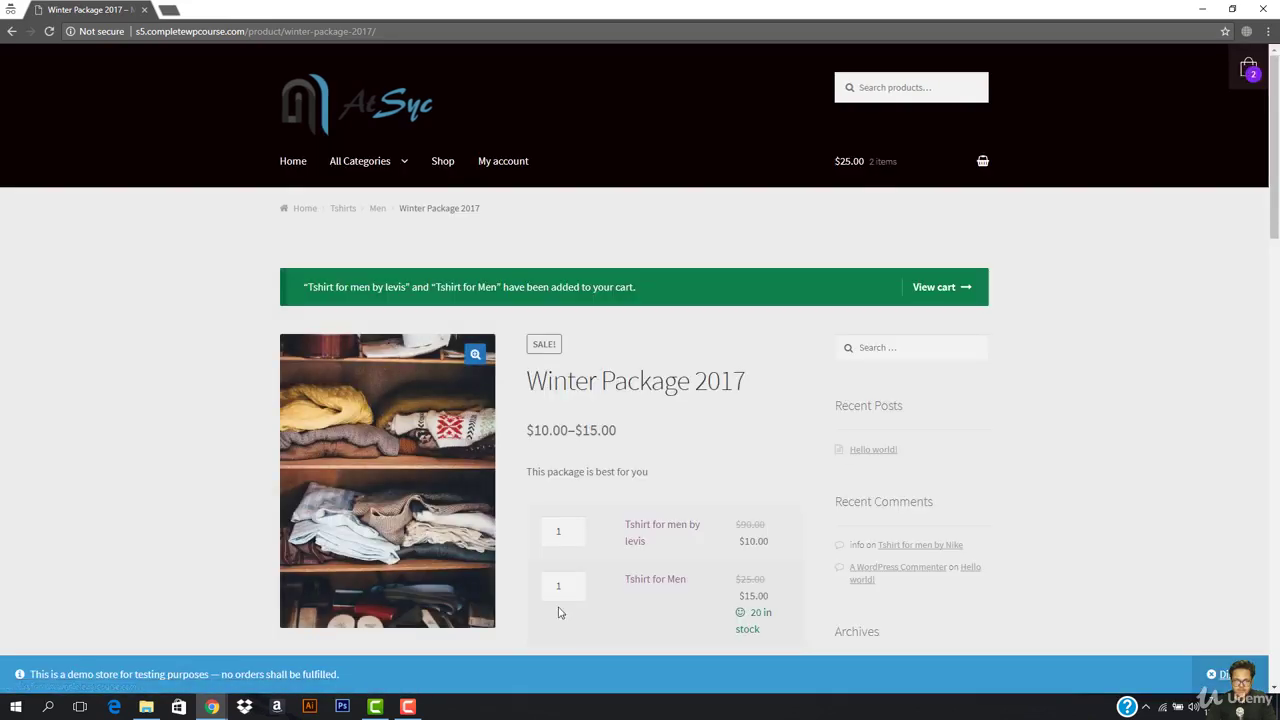
mouse_move(903, 151)
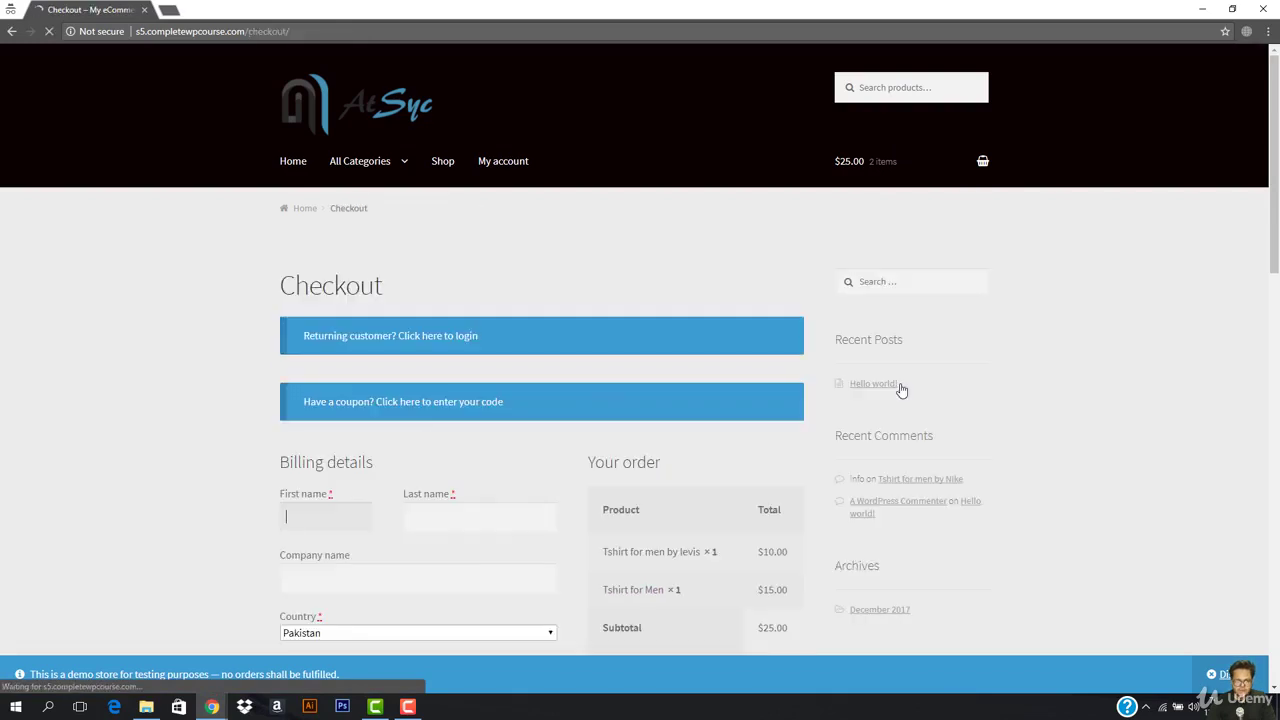
- Fill in the billing name, address and e-mail, using autofill for the remaining fields
scroll(480, 408, down, 3)
click(344, 247)
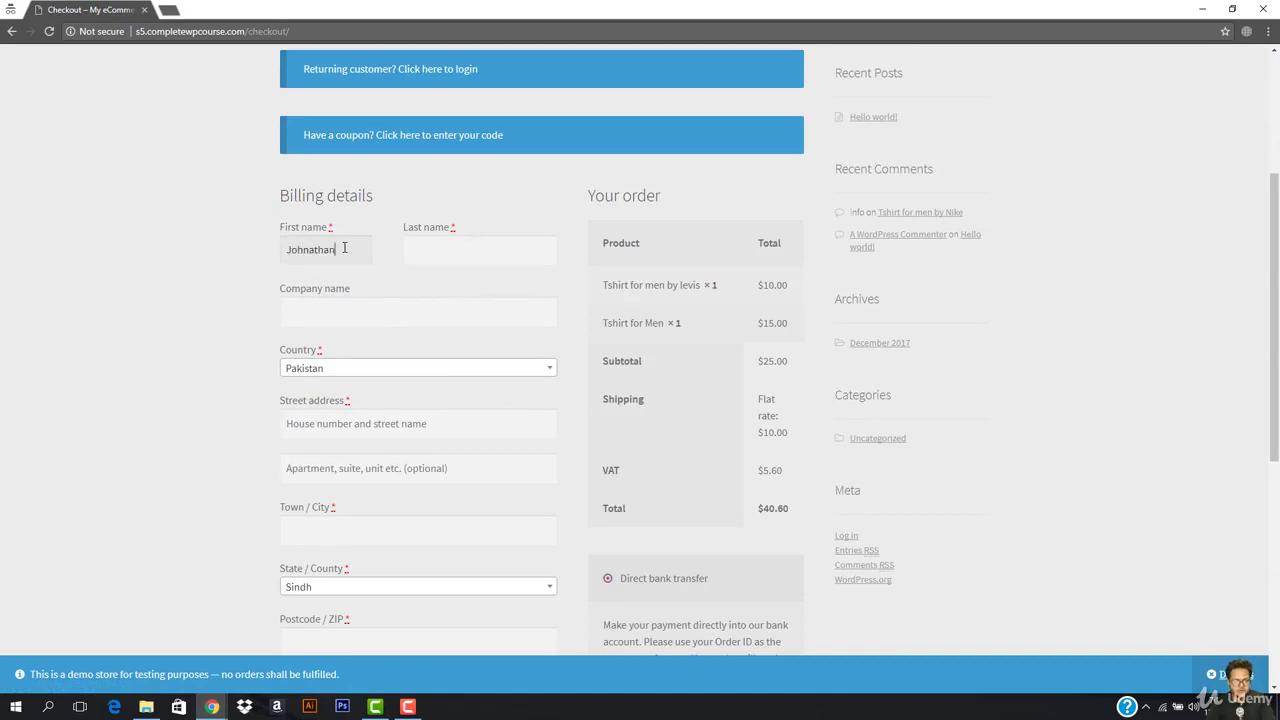
key(Tab)
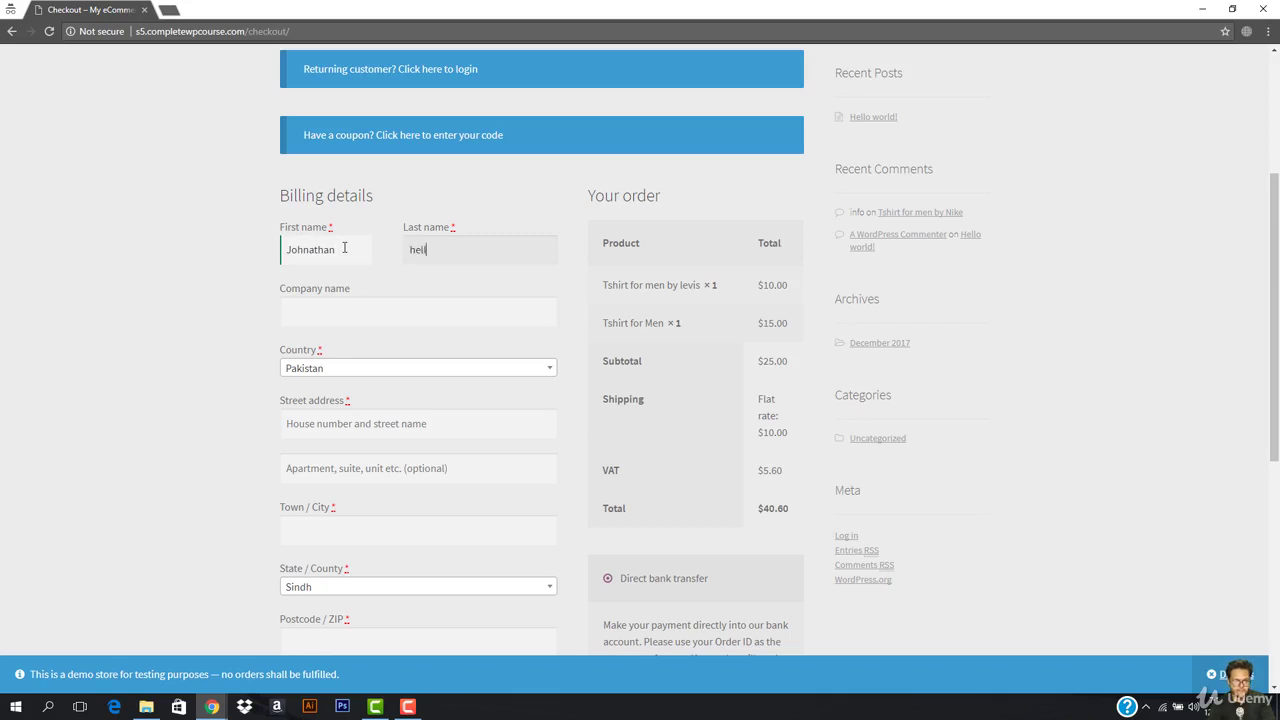
key(Tab)
key(Tab)
key(Tab)
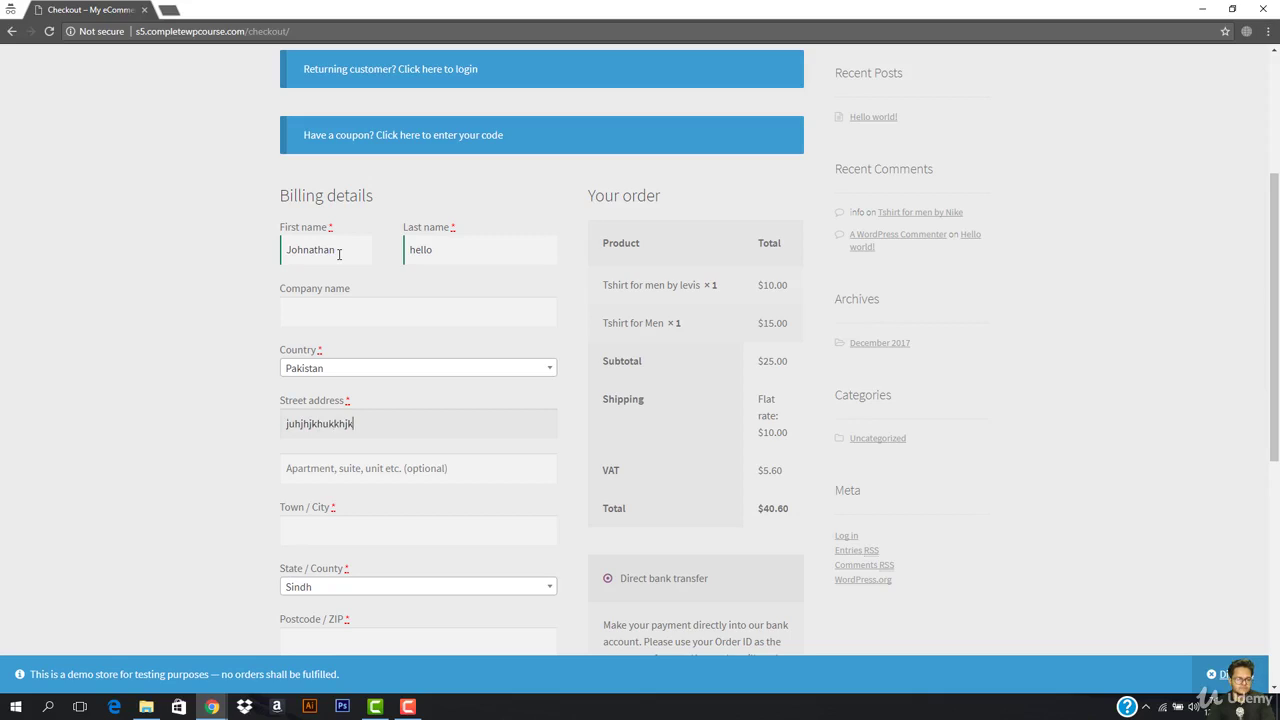
click(351, 523)
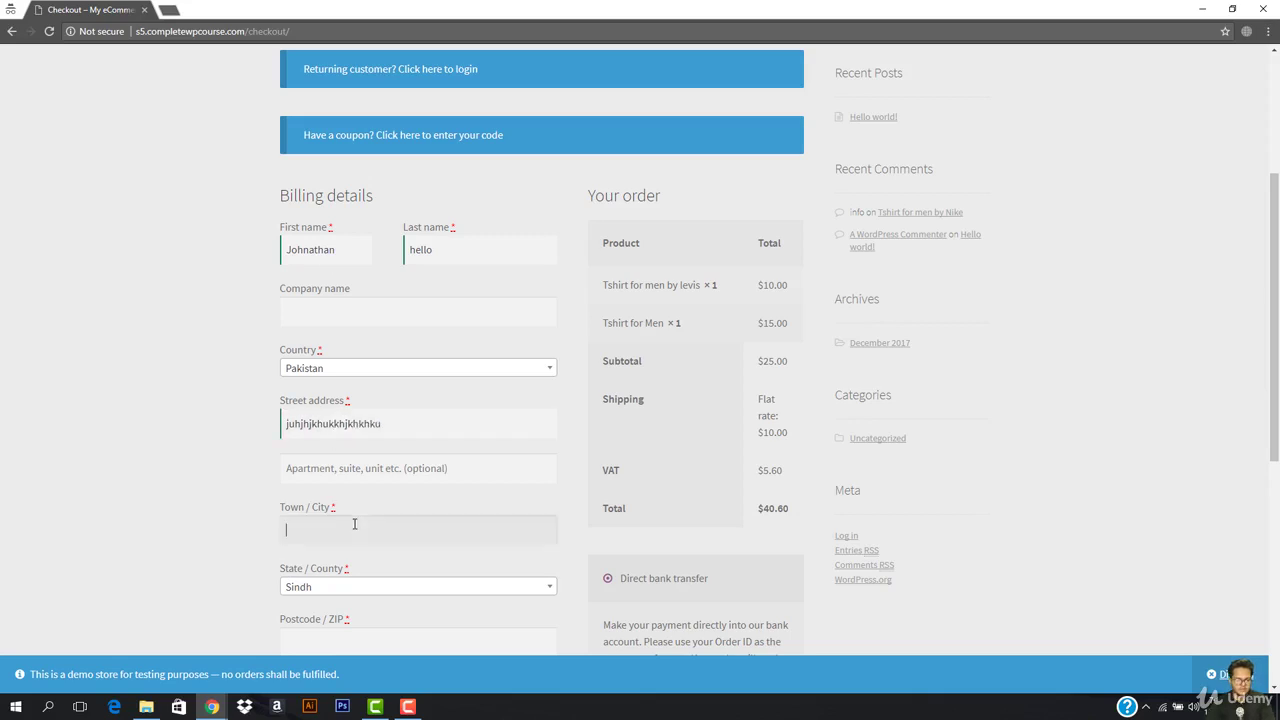
click(343, 560)
scroll(346, 503, down, 2)
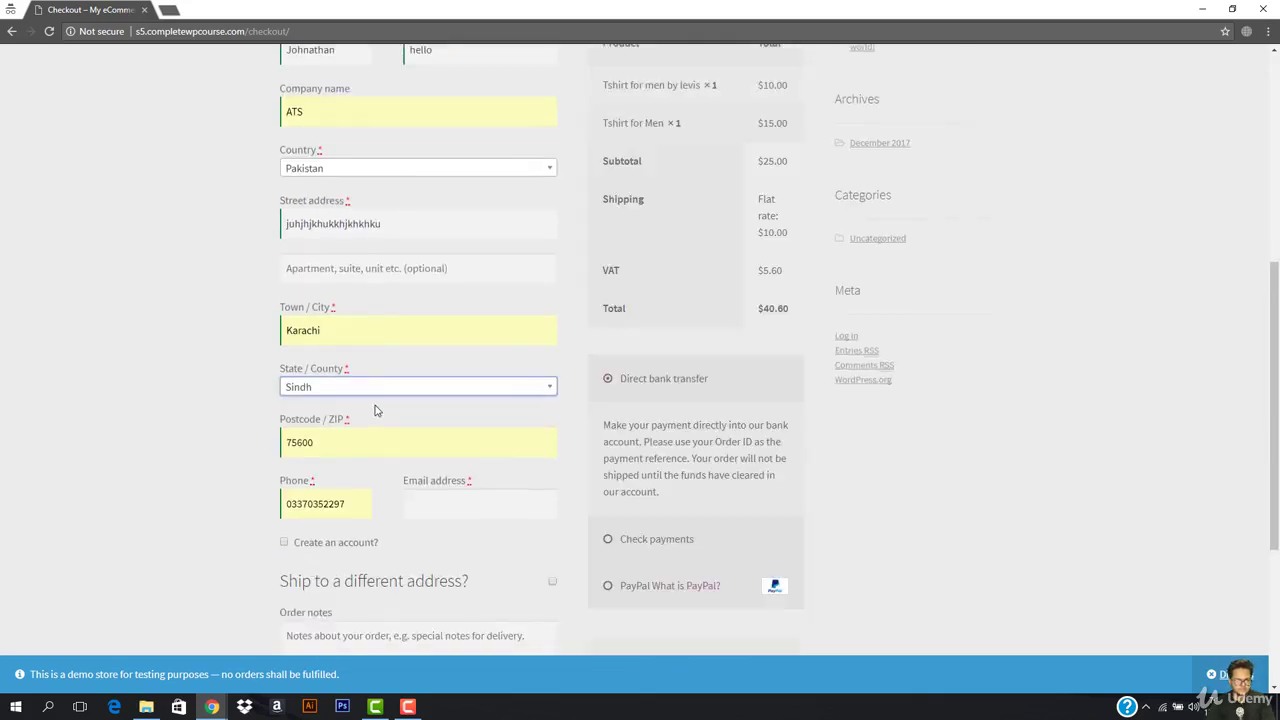
scroll(374, 410, down, 2)
click(466, 366)
click(466, 365)
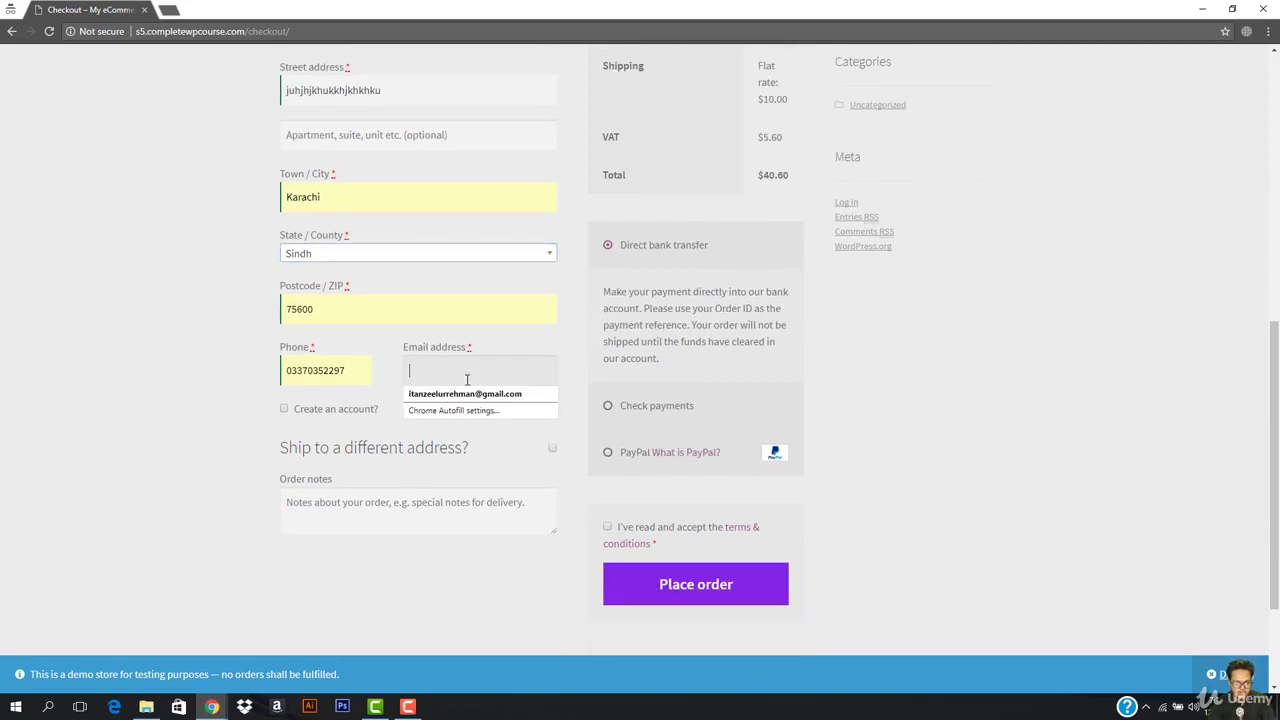
text(buyers@example.com)
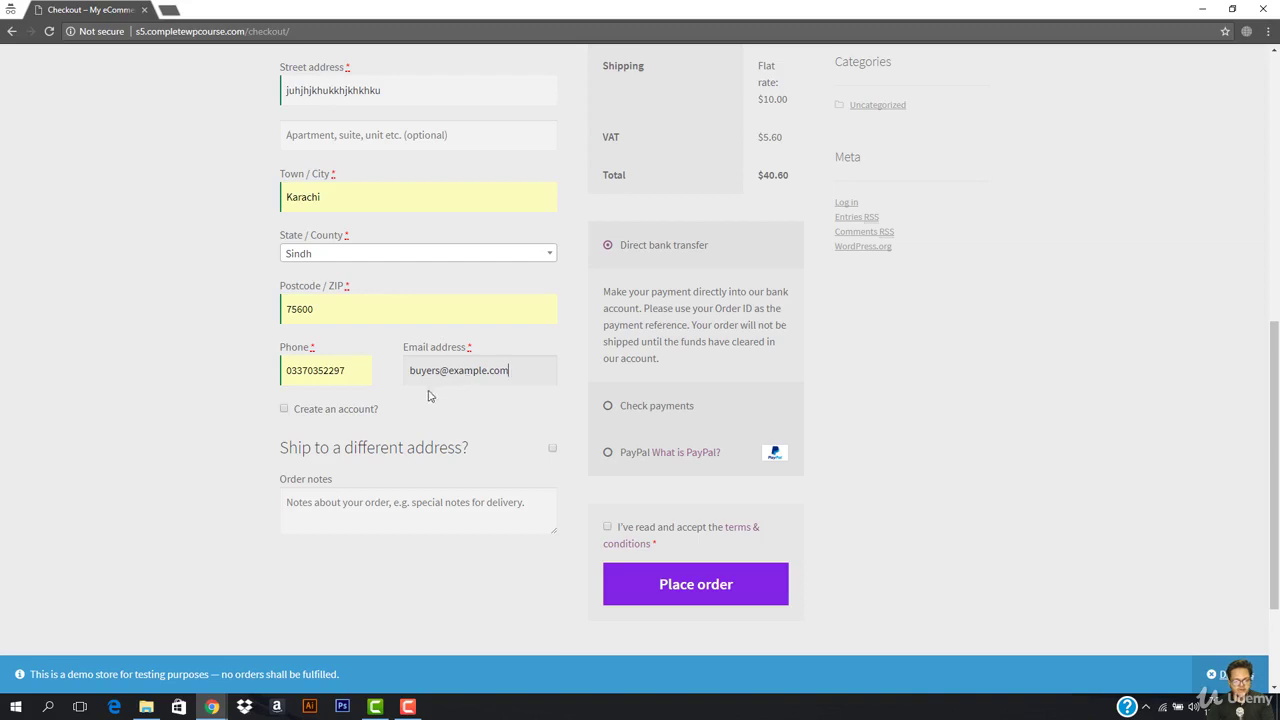
- Opt to create a customer account and enter its password
click(284, 410)
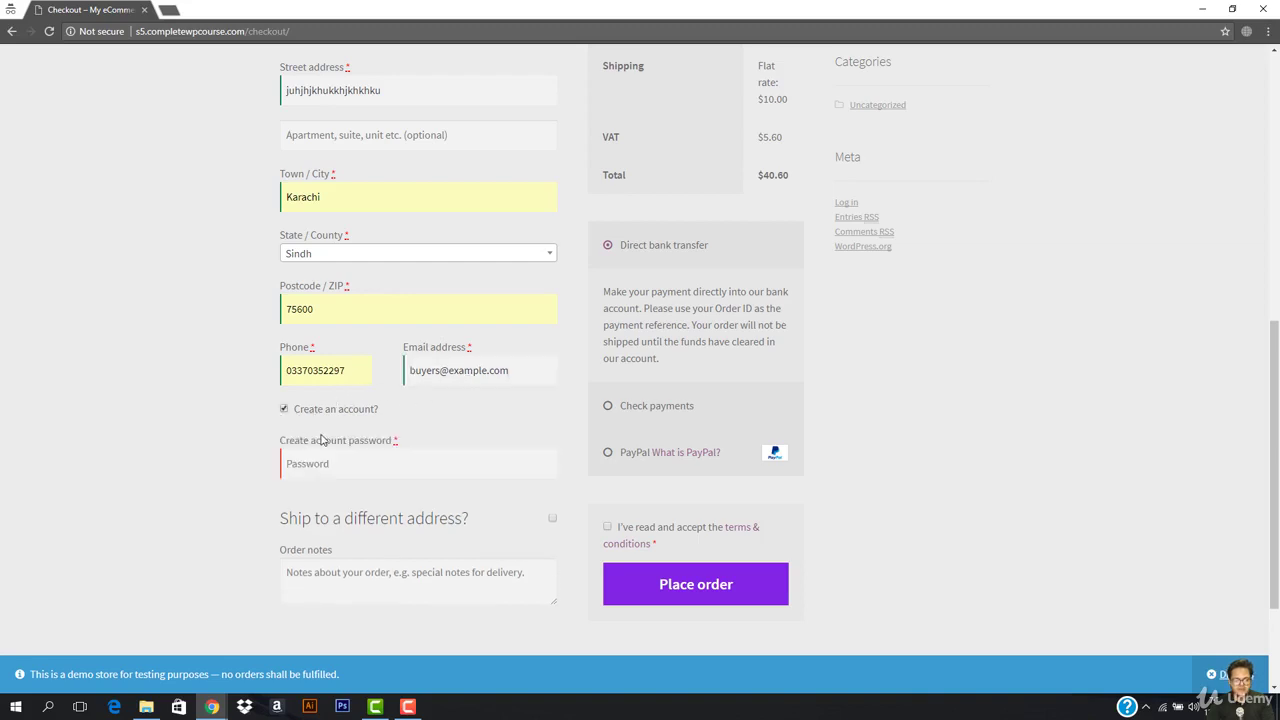
click(345, 474)
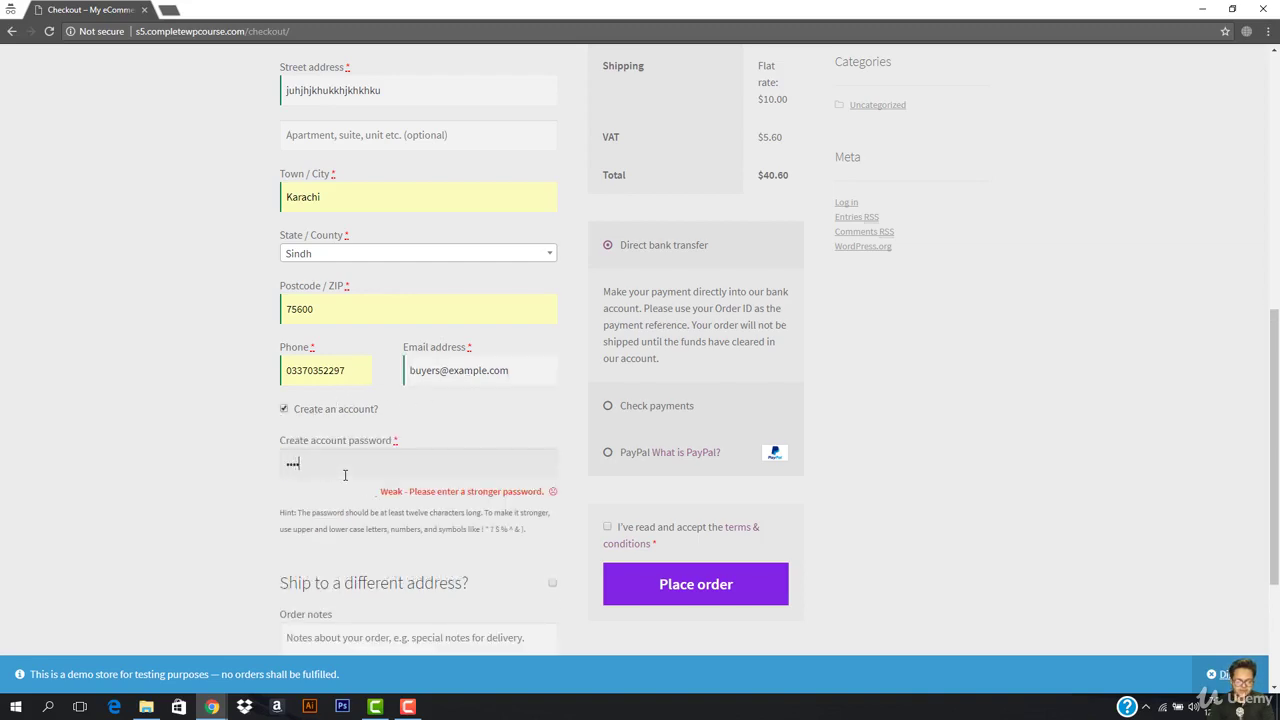
- Choose PayPal as payment, accept the terms, and place the order
scroll(350, 474, down, 5)
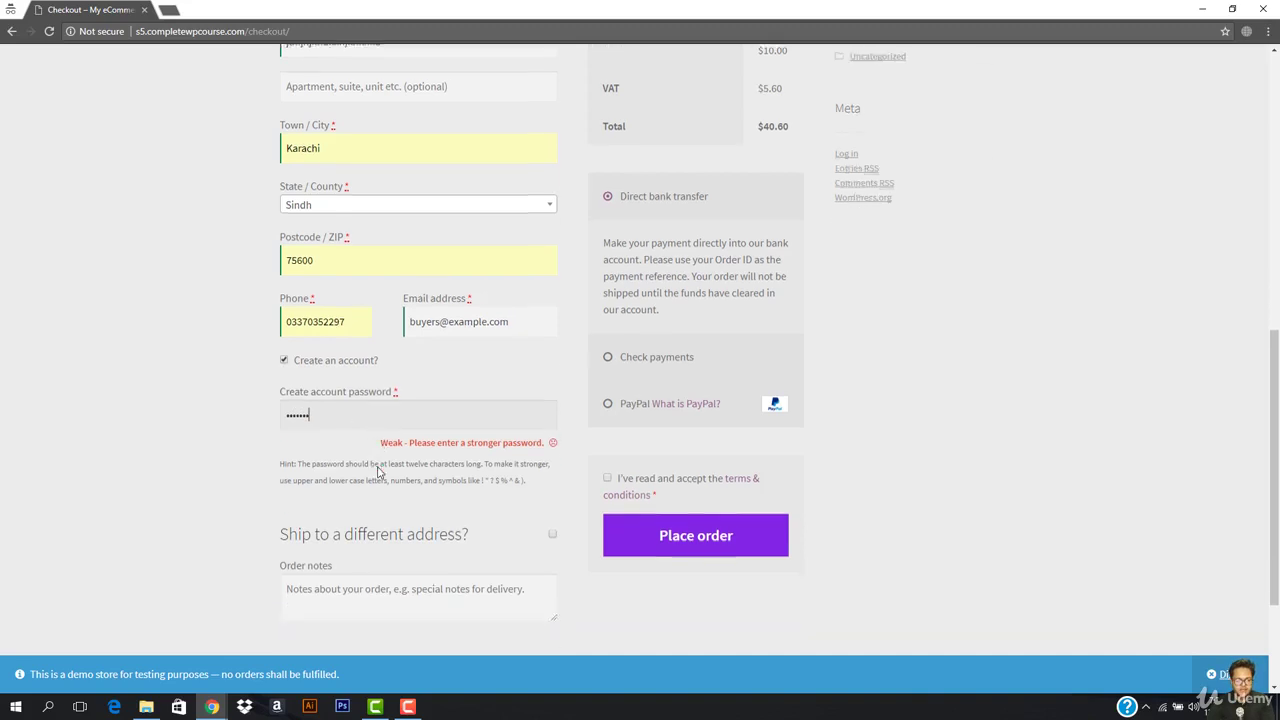
click(609, 223)
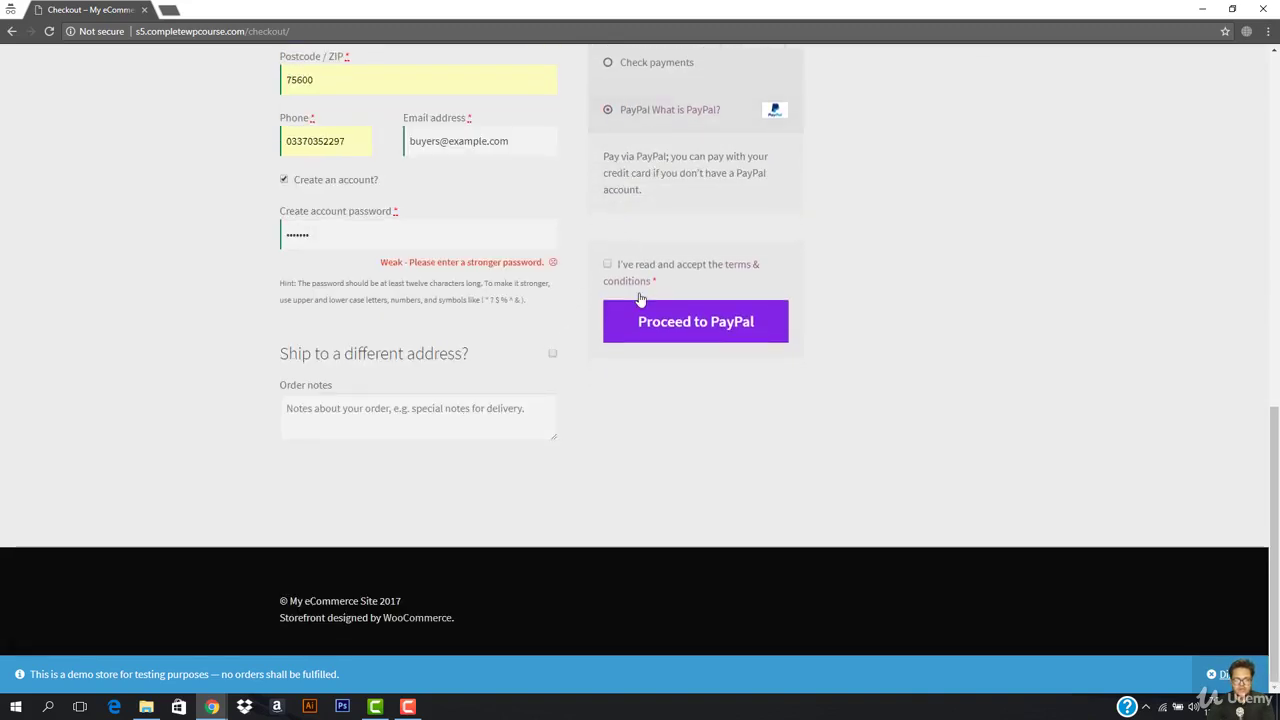
click(608, 264)
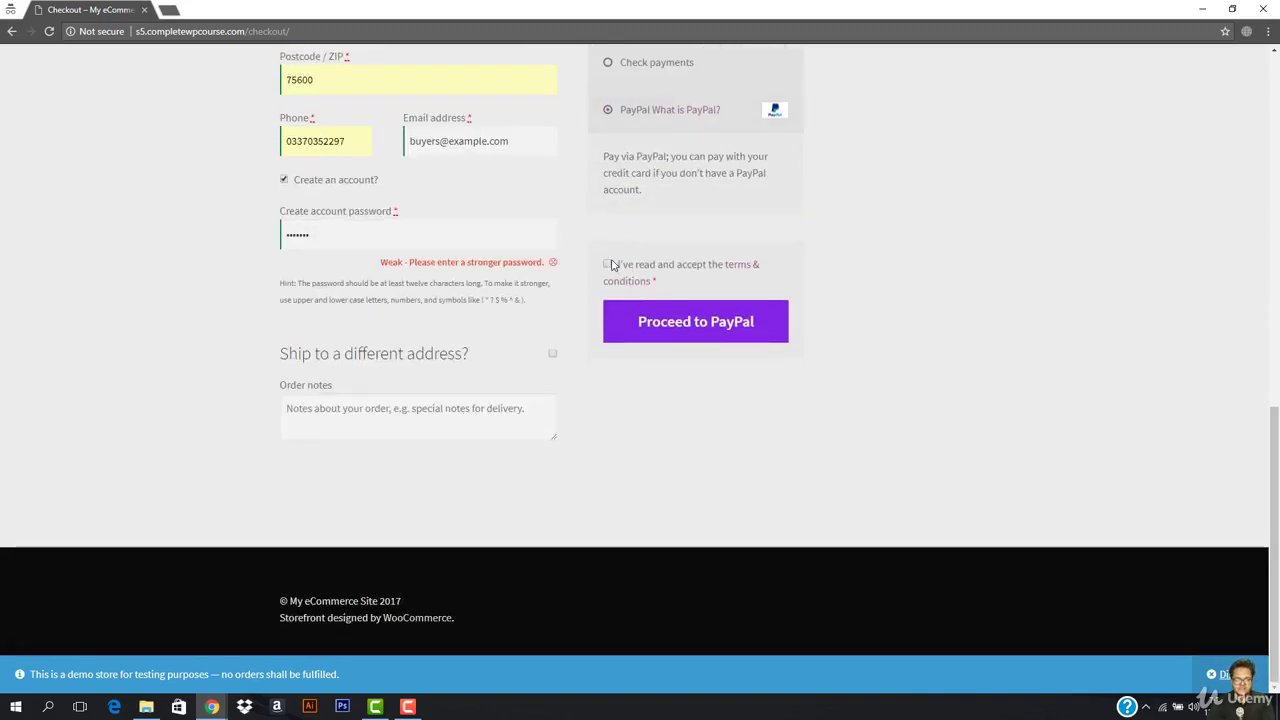
click(688, 340)
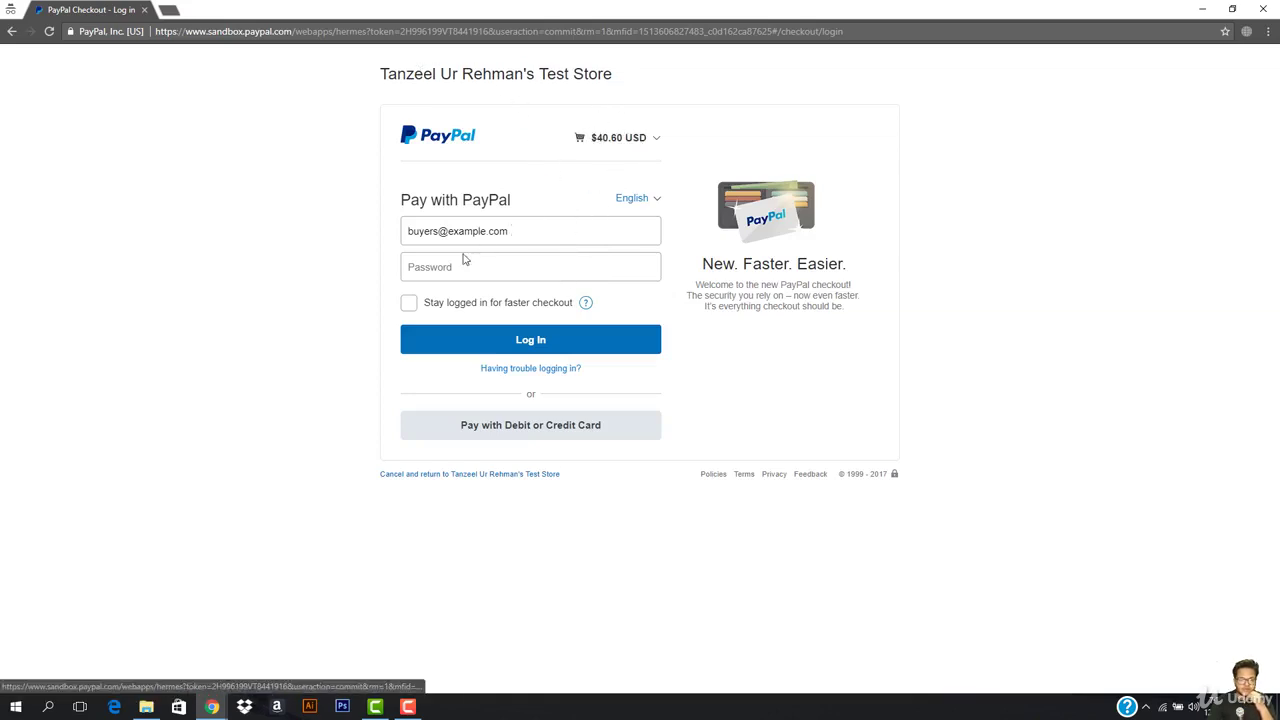
- Log in as the sandbox buyer and accept the Electronic Communications Delivery Policy
click(503, 272)
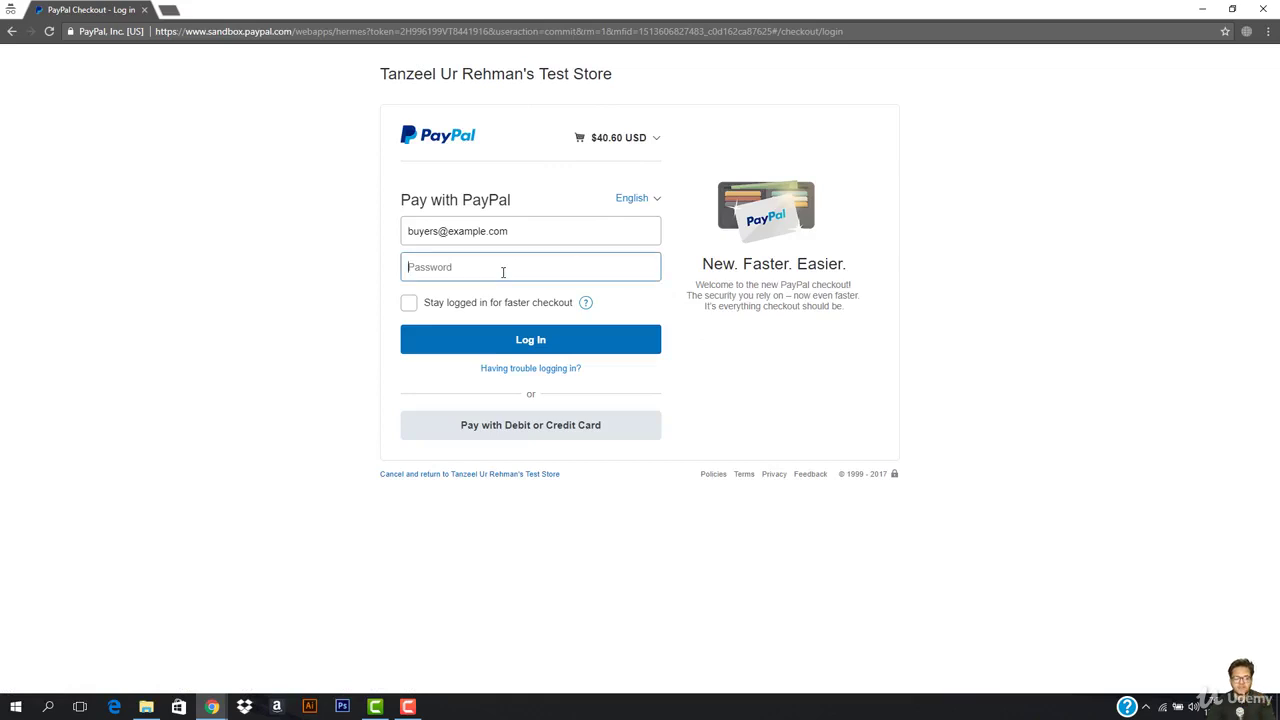
text(••)
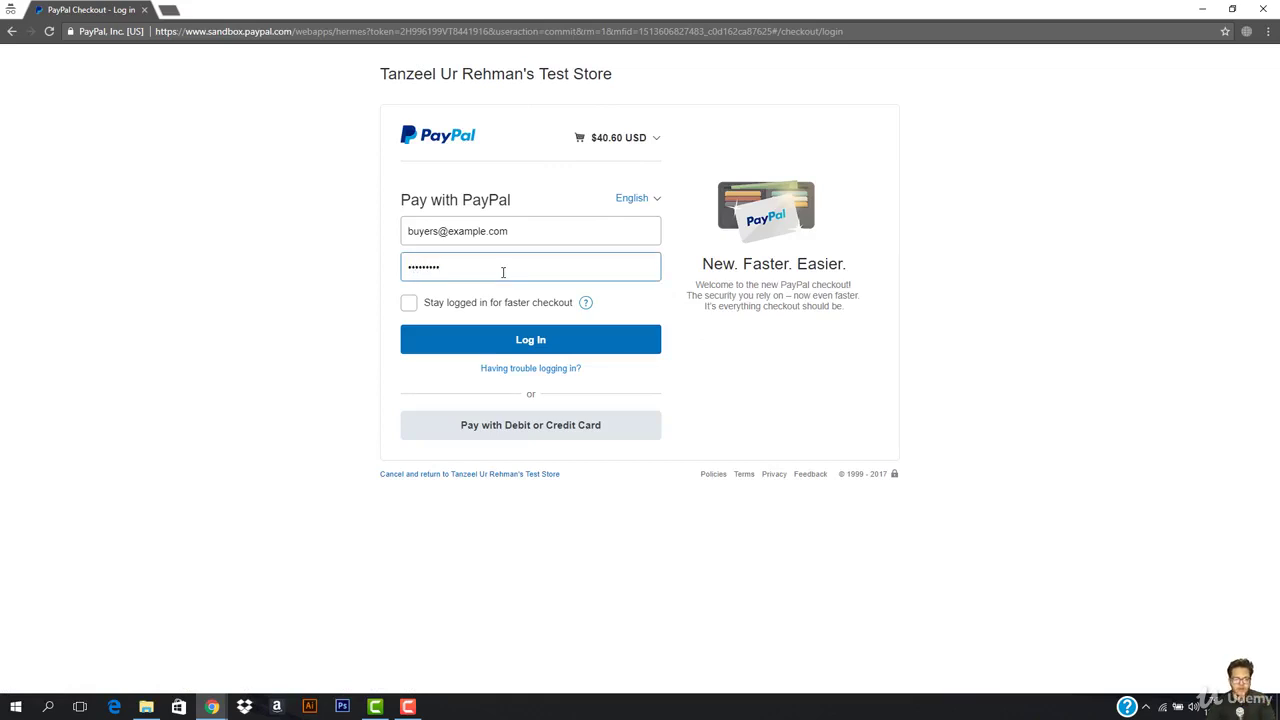
click(531, 346)
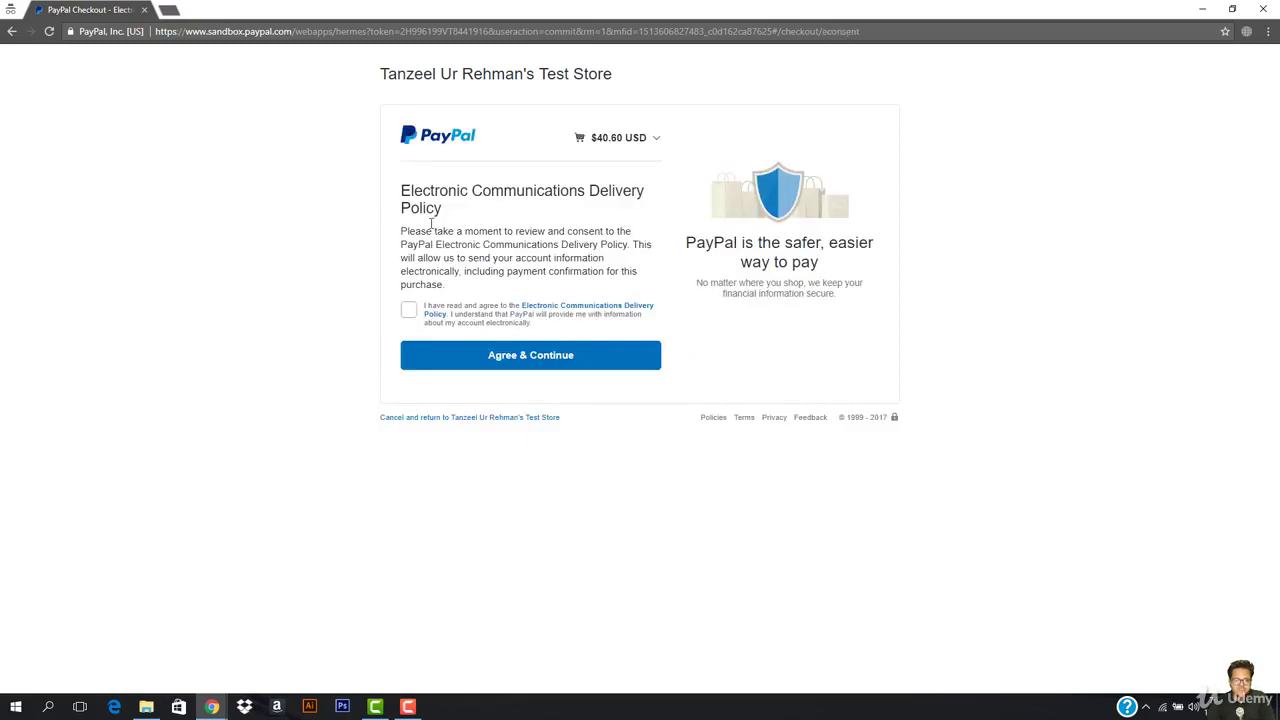
click(408, 312)
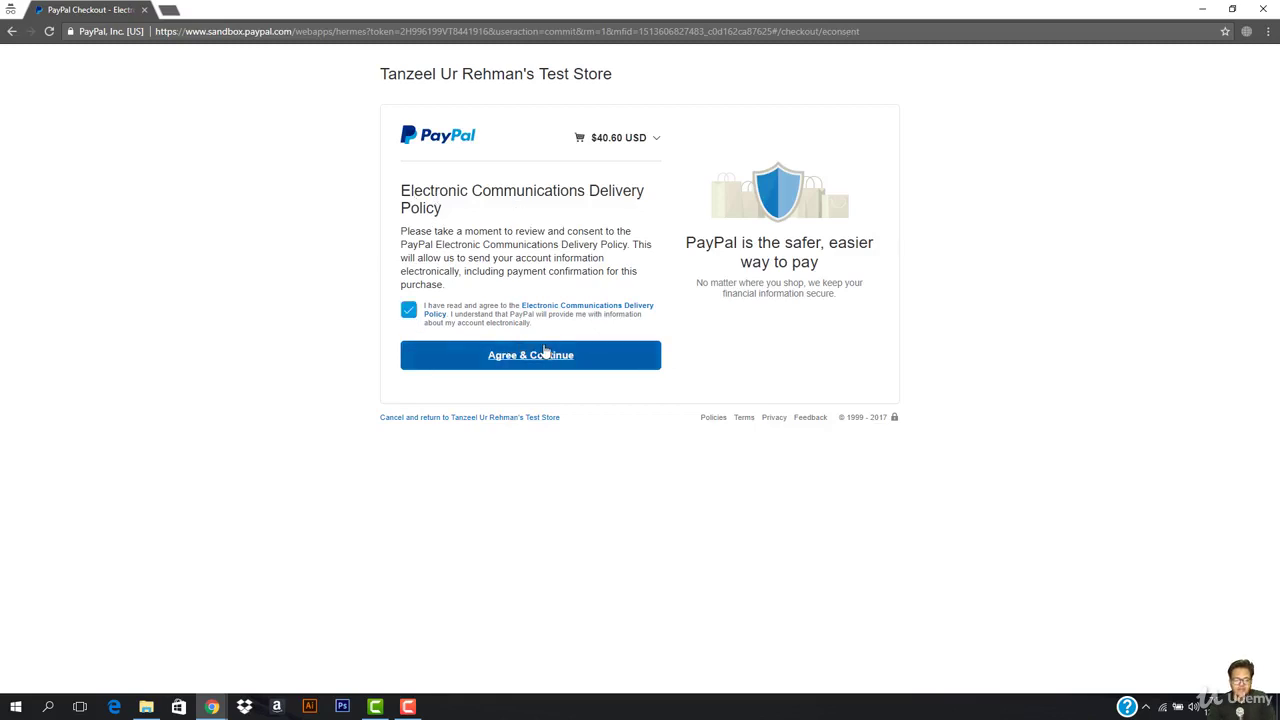
click(543, 354)
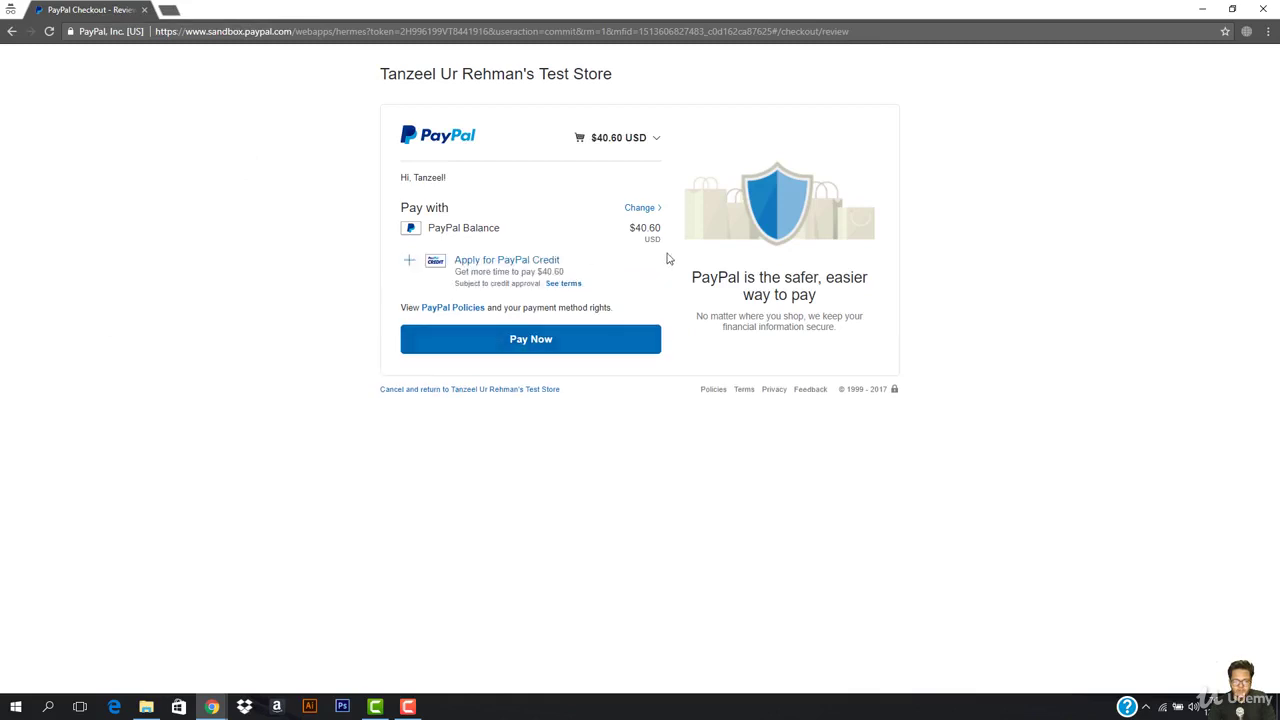
- Pay from PayPal Balance, retrying via Return to Merchant after the first attempt fails
click(531, 340)
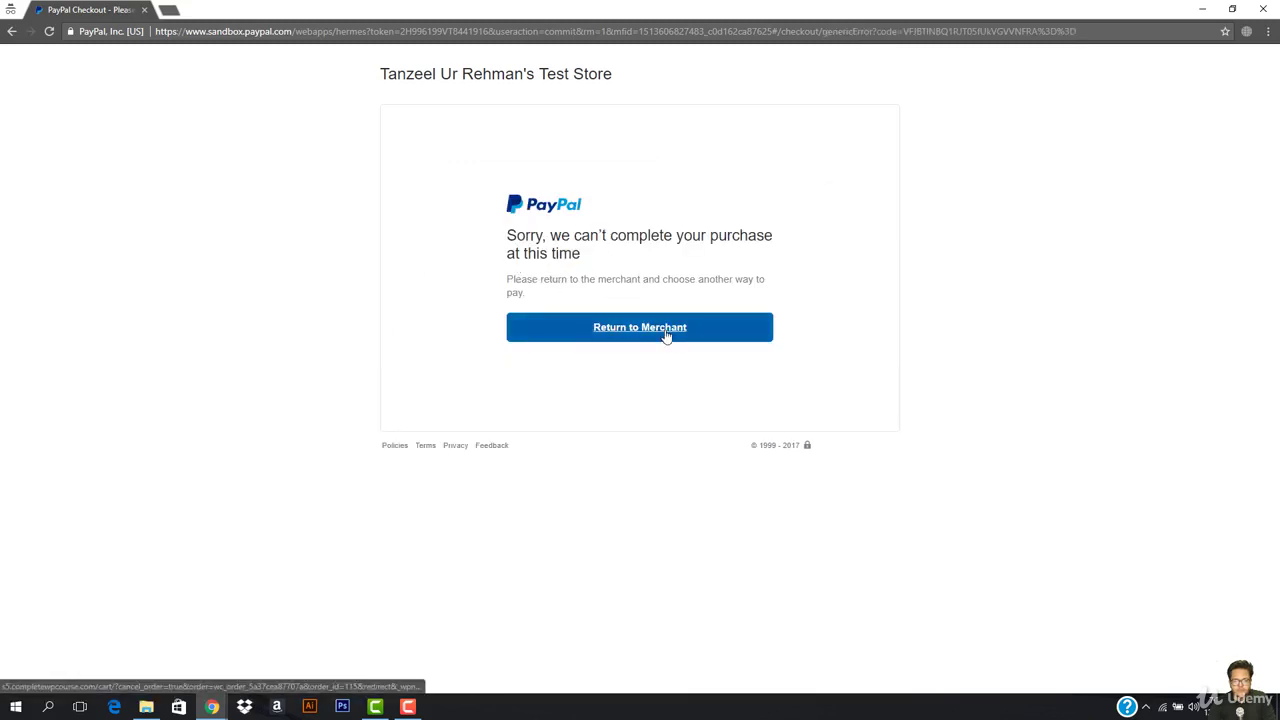
click(666, 337)
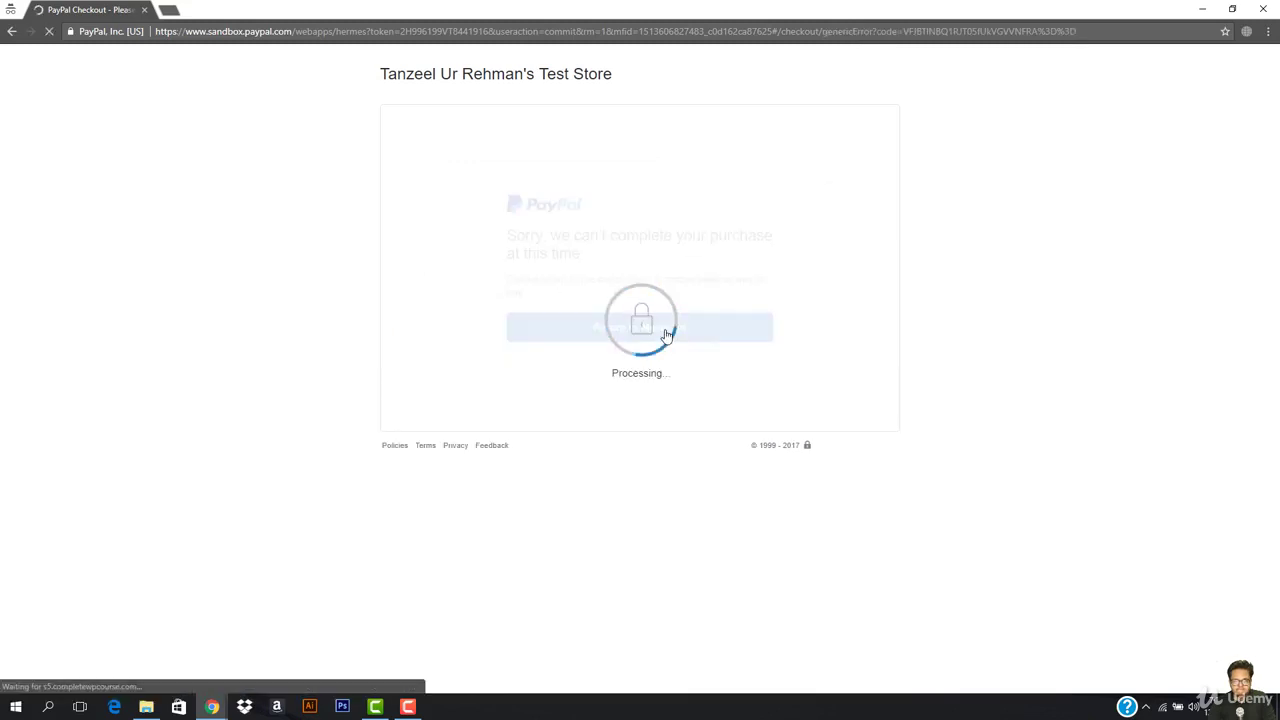
scroll(760, 513, down, 3)
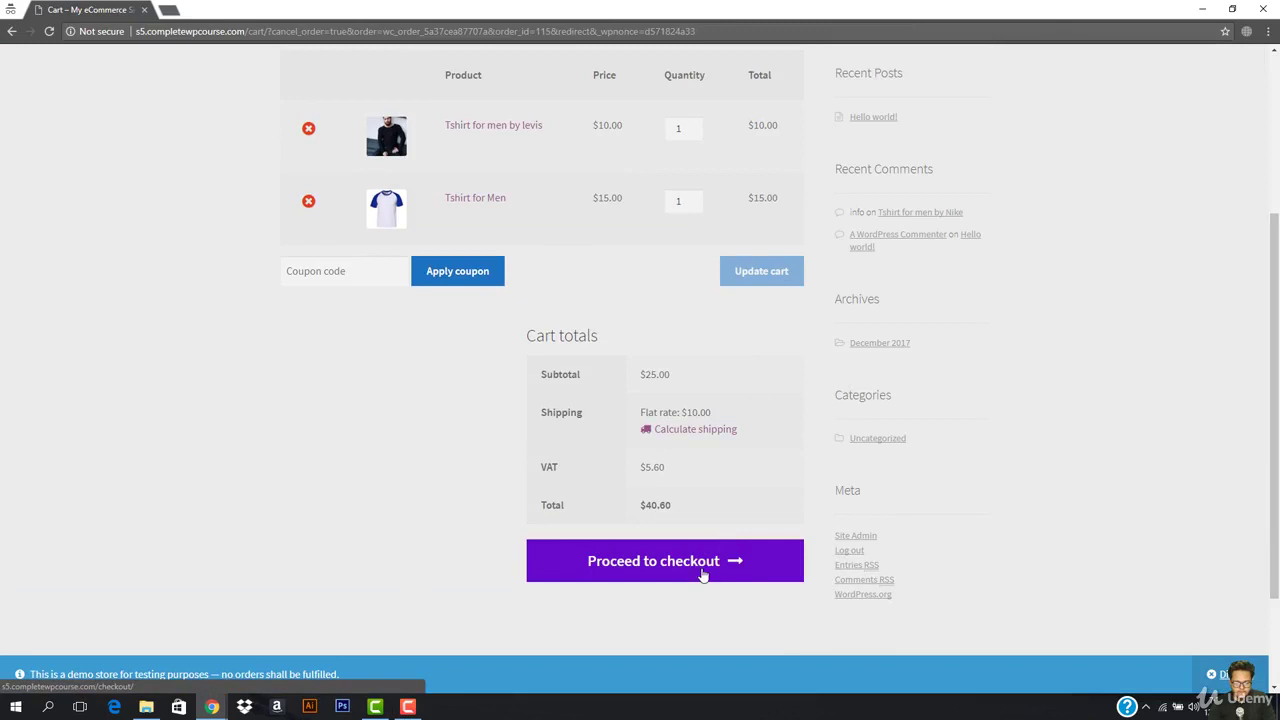
click(407, 706)
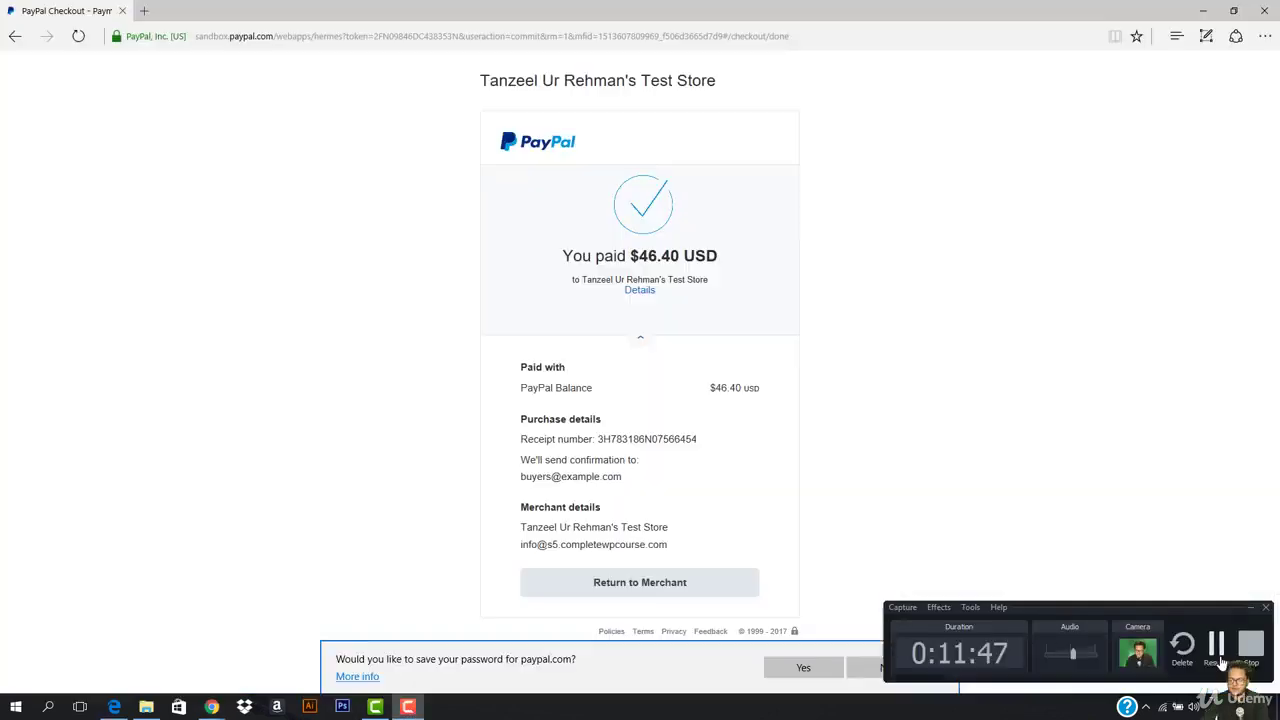
click(1215, 645)
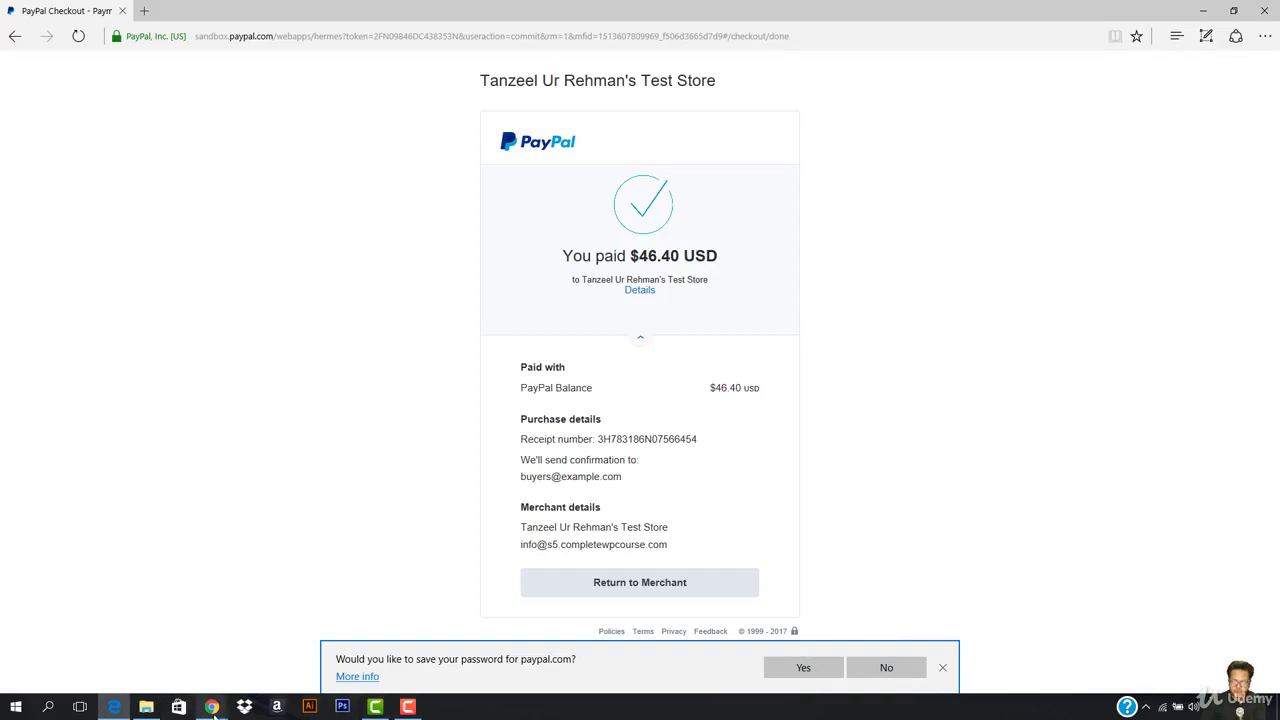
- Return from PayPal and review the Order received page showing the $46.40 PayPal-paid order
mouse_move(212, 706)
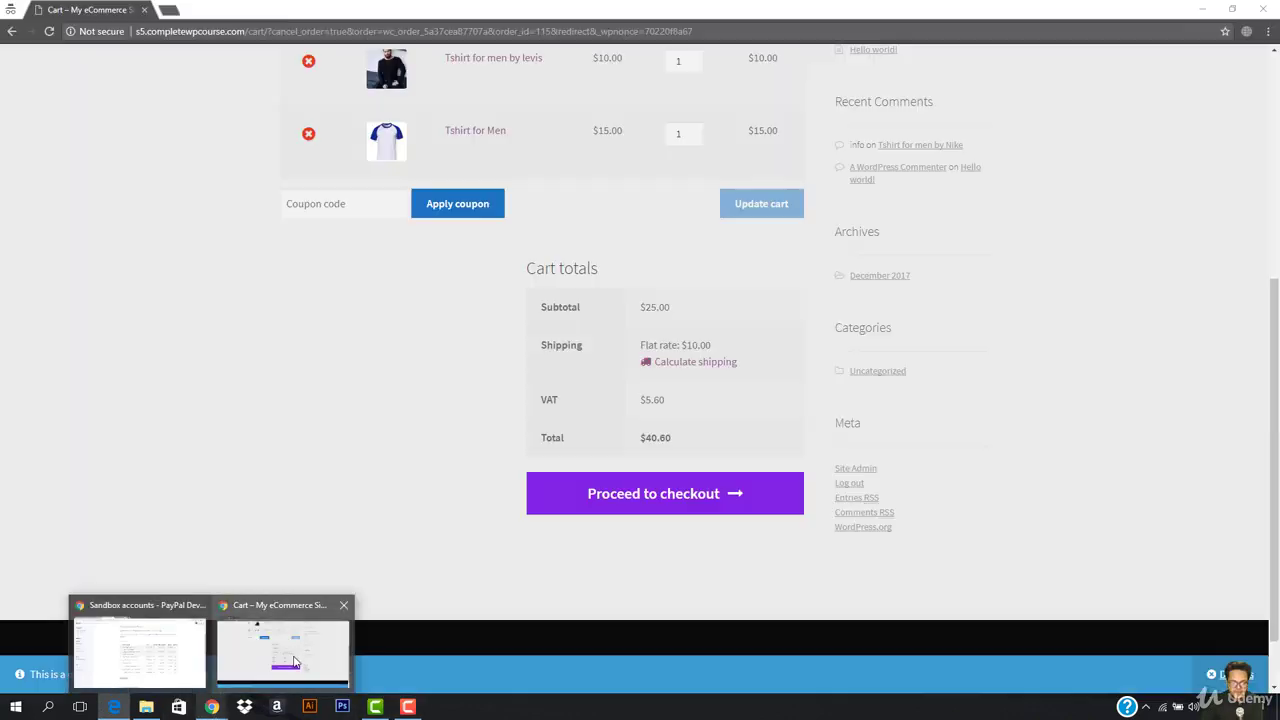
mouse_move(140, 652)
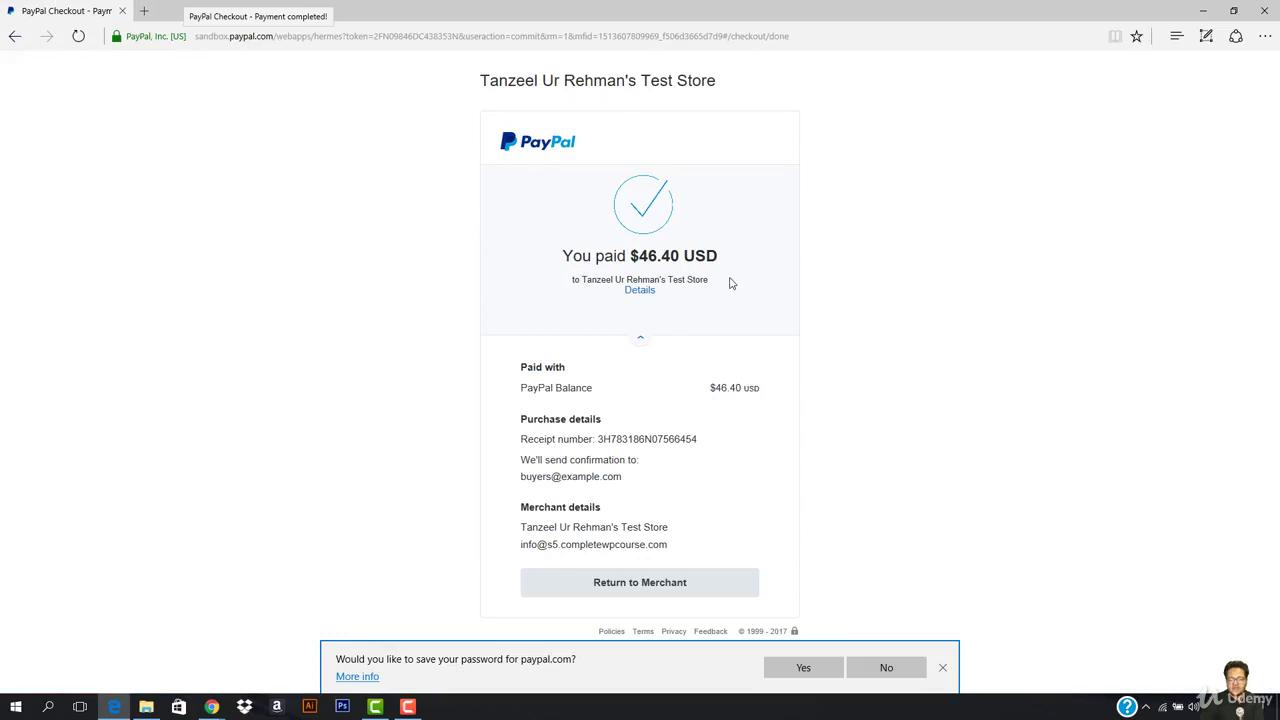
click(645, 599)
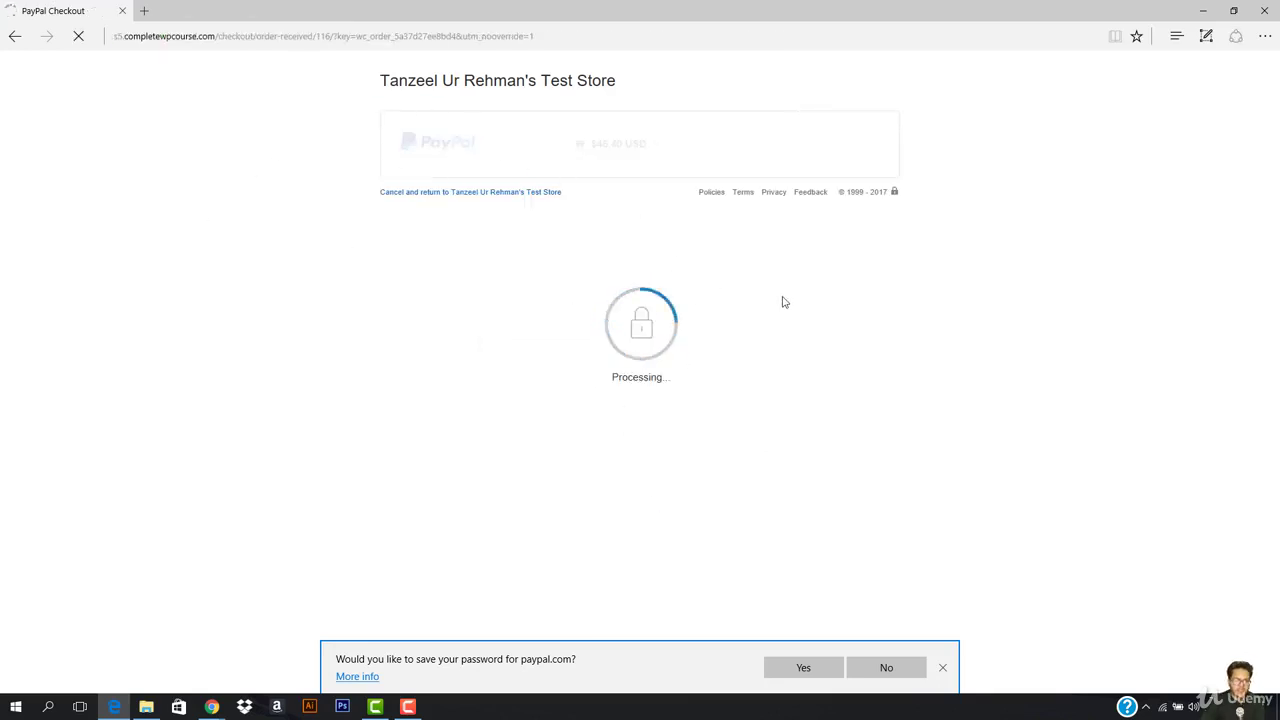
scroll(370, 276, down, 2)
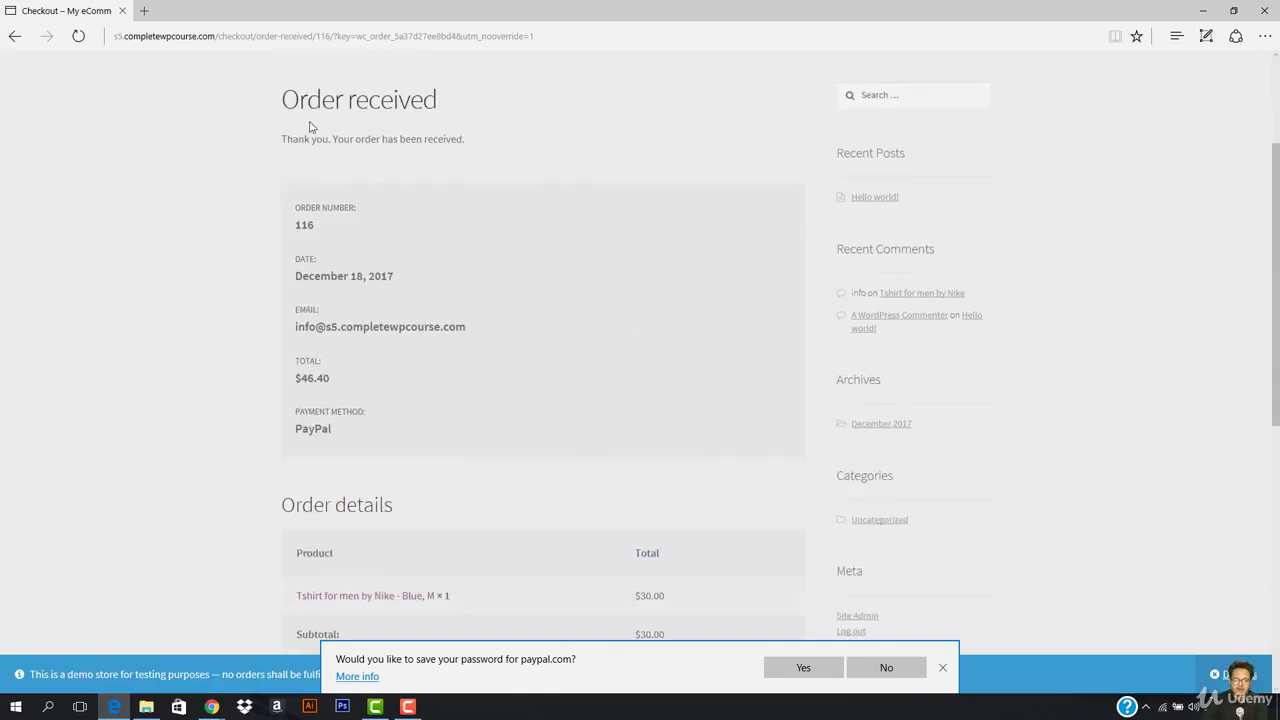
scroll(469, 330, down, 3)
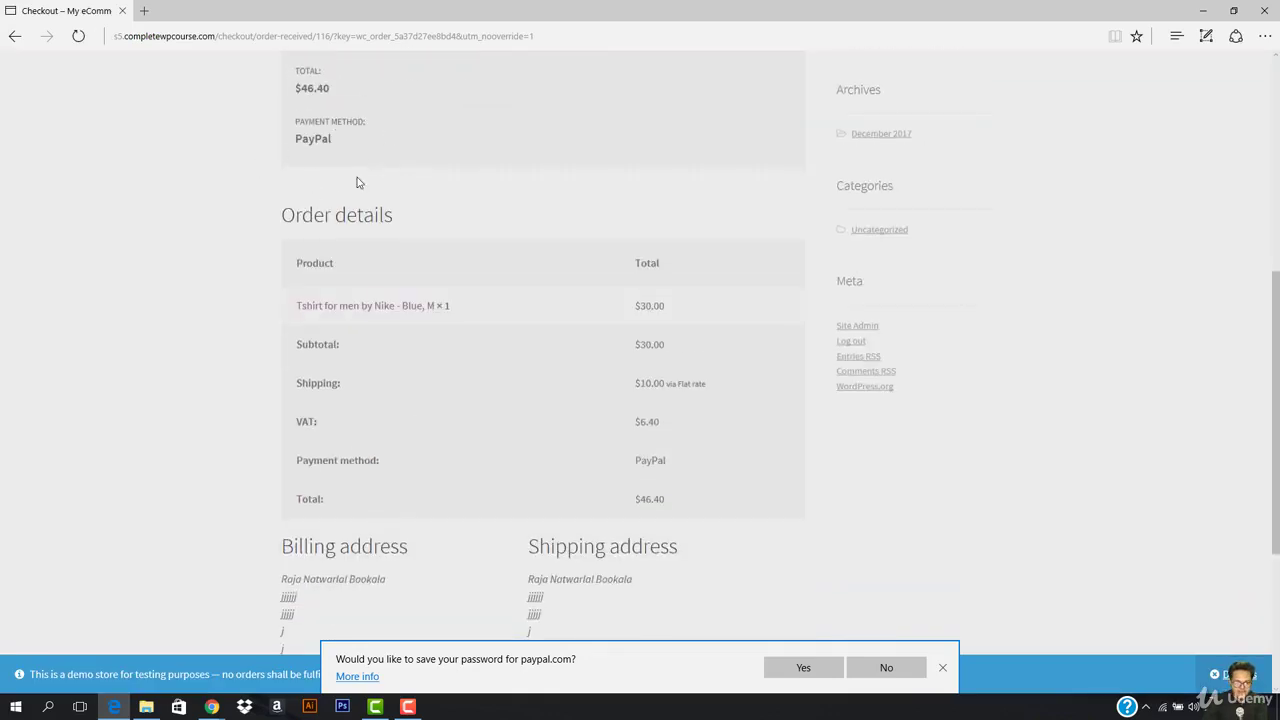
scroll(450, 250, down, 3)
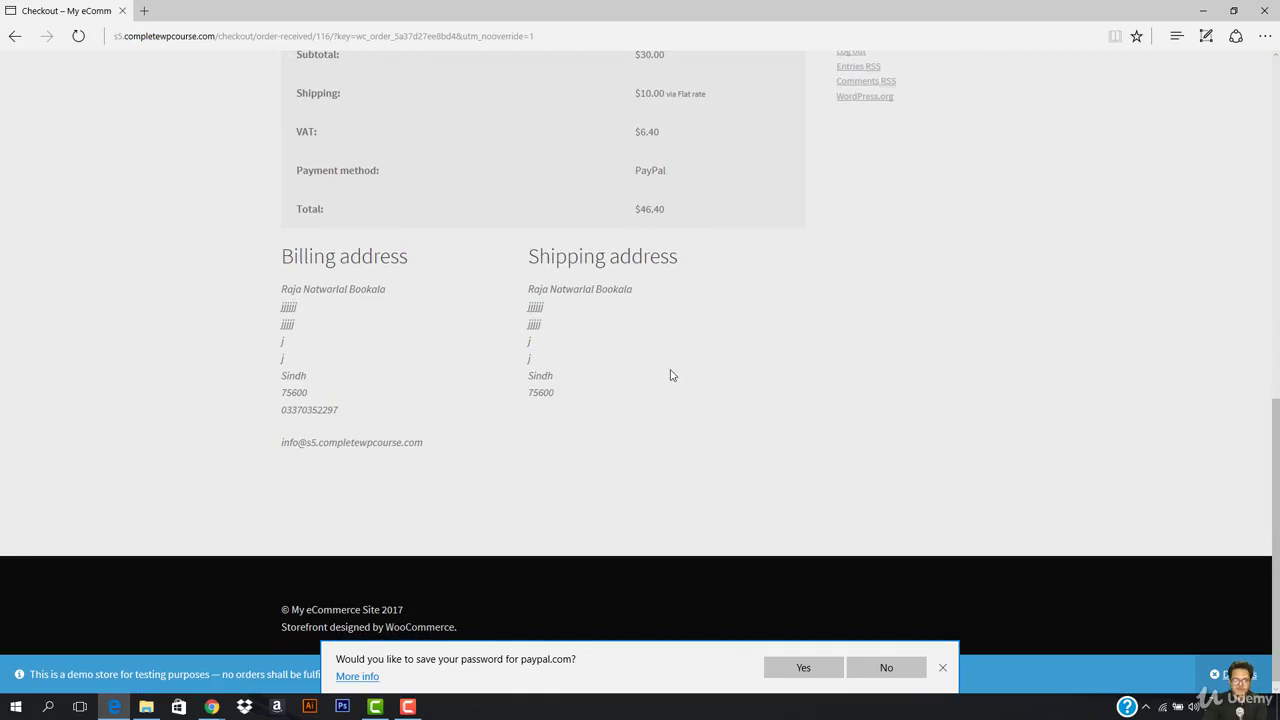
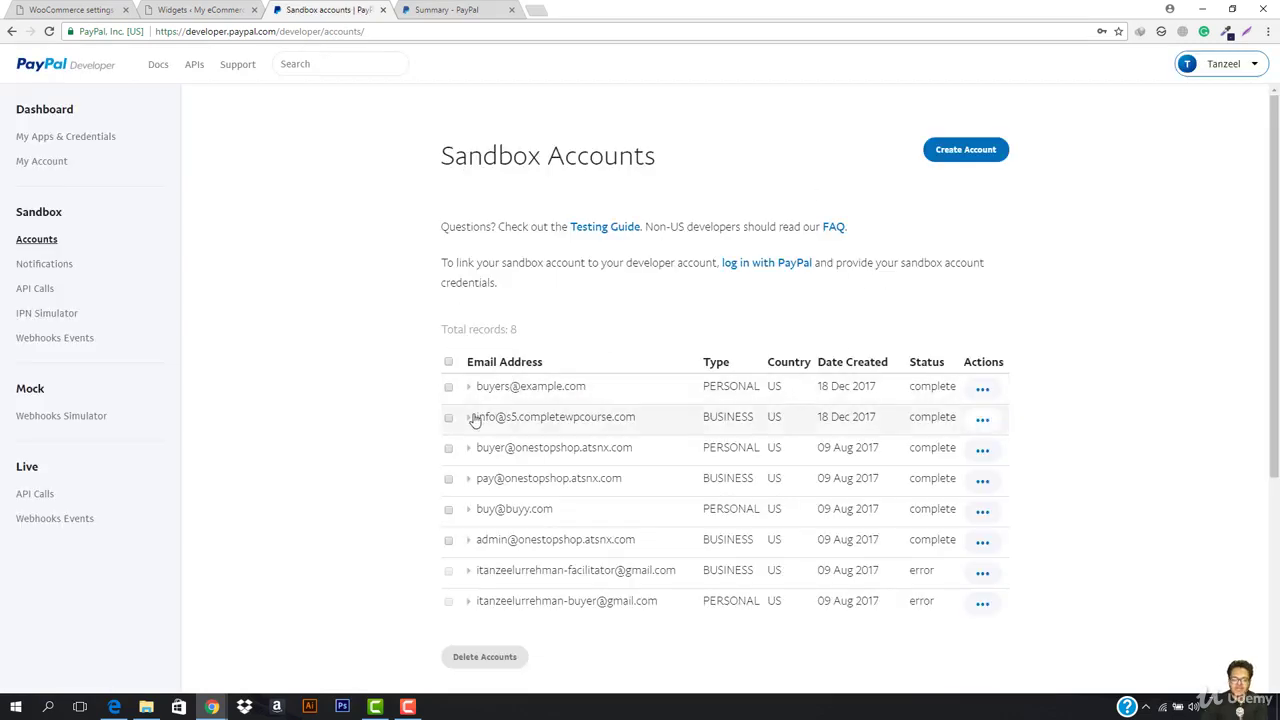
- Confirm the business sandbox account's Funding tab shows a 5044.75 USD balance, then return to WordPress
click(475, 417)
click(491, 440)
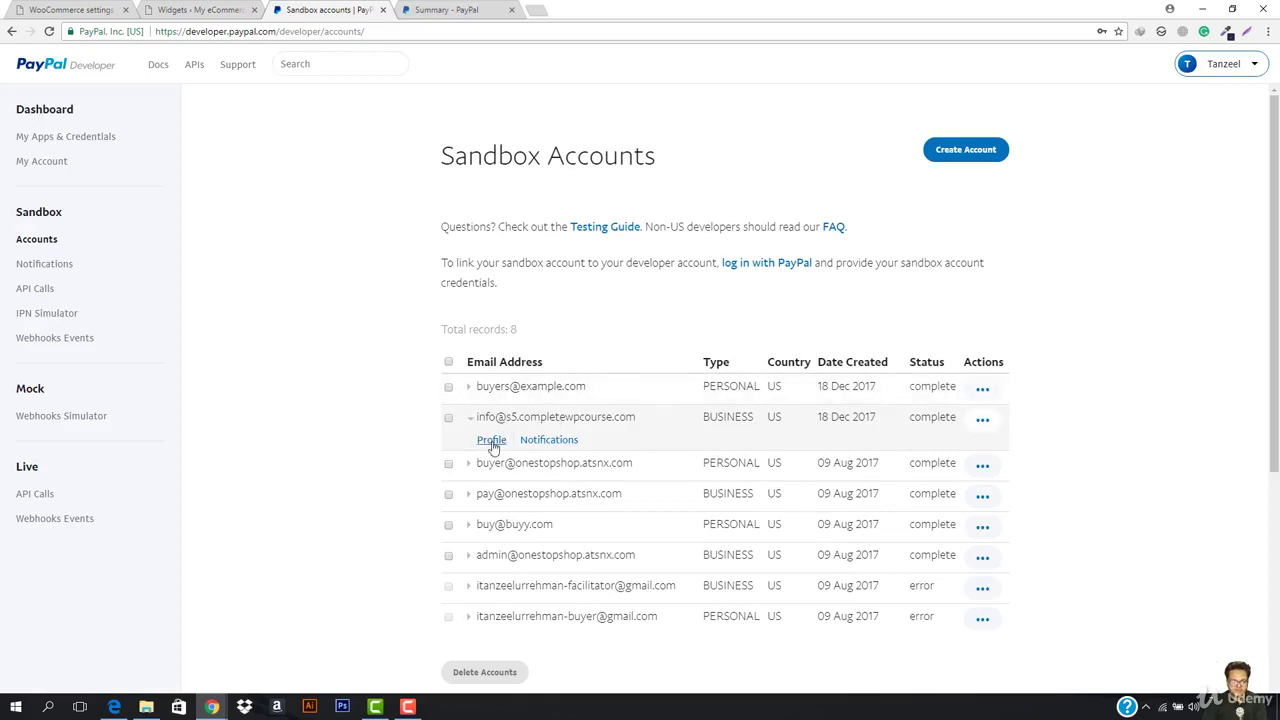
click(491, 441)
click(487, 443)
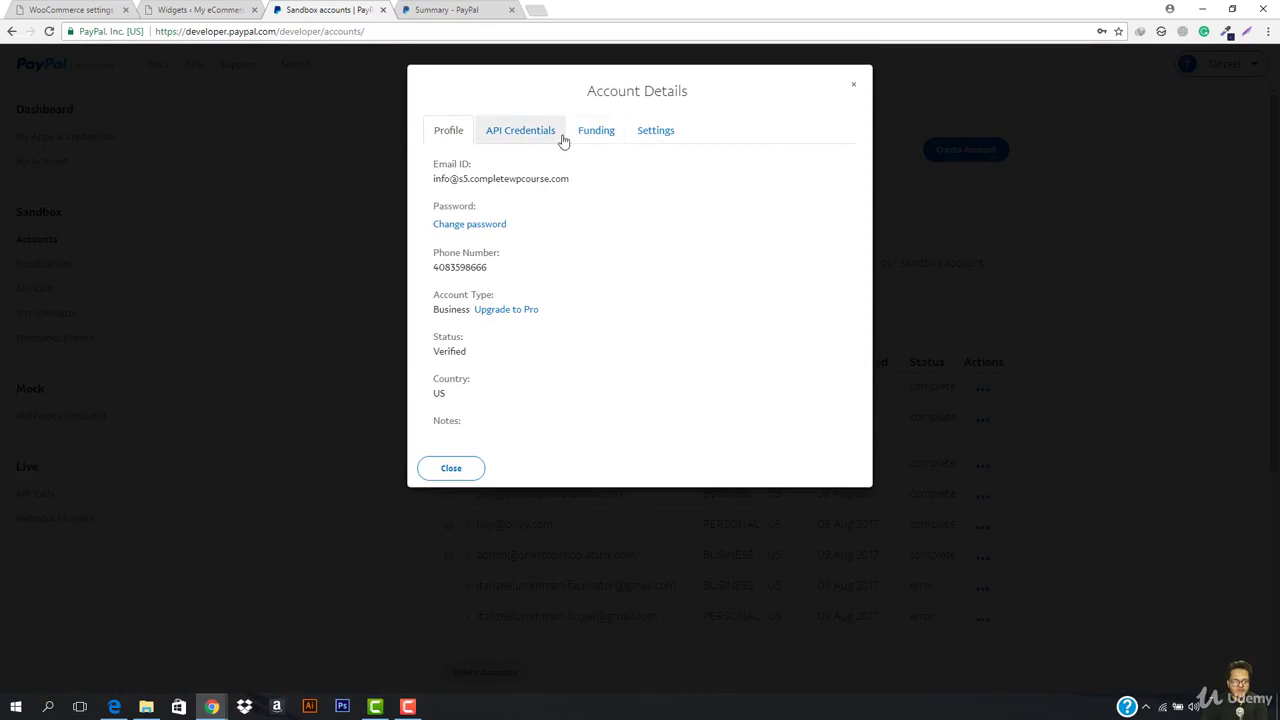
click(643, 140)
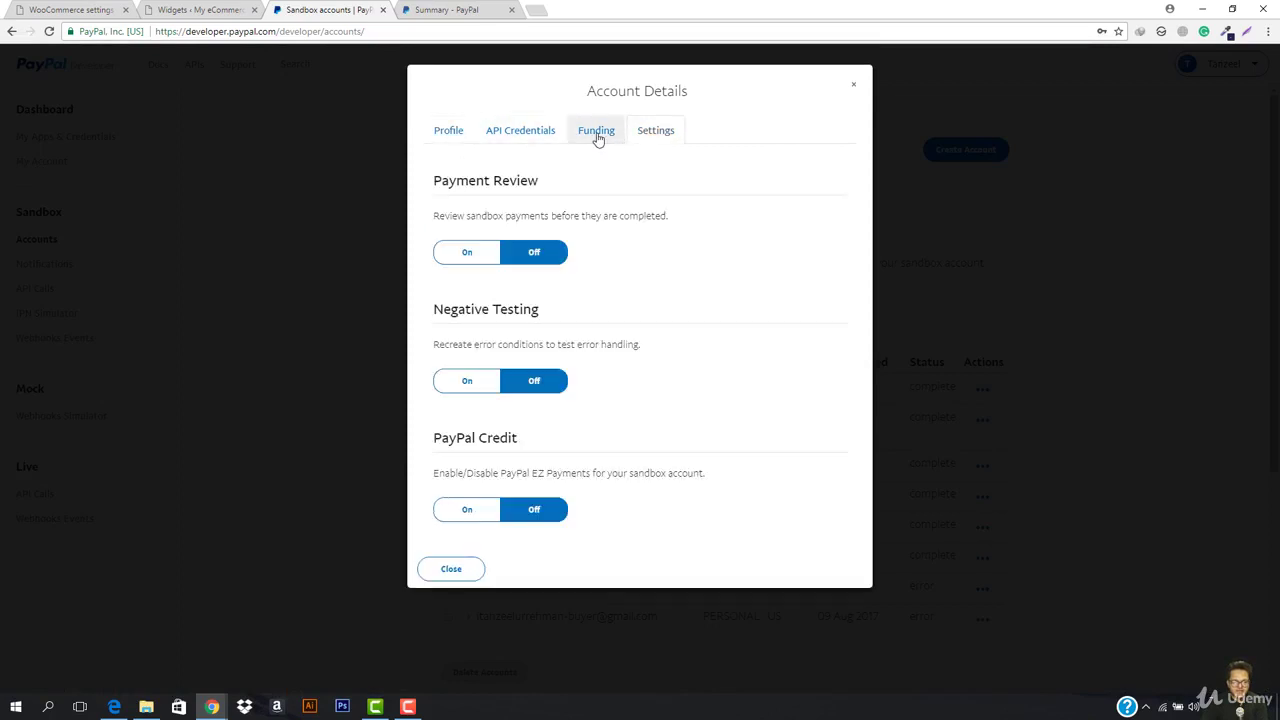
click(597, 138)
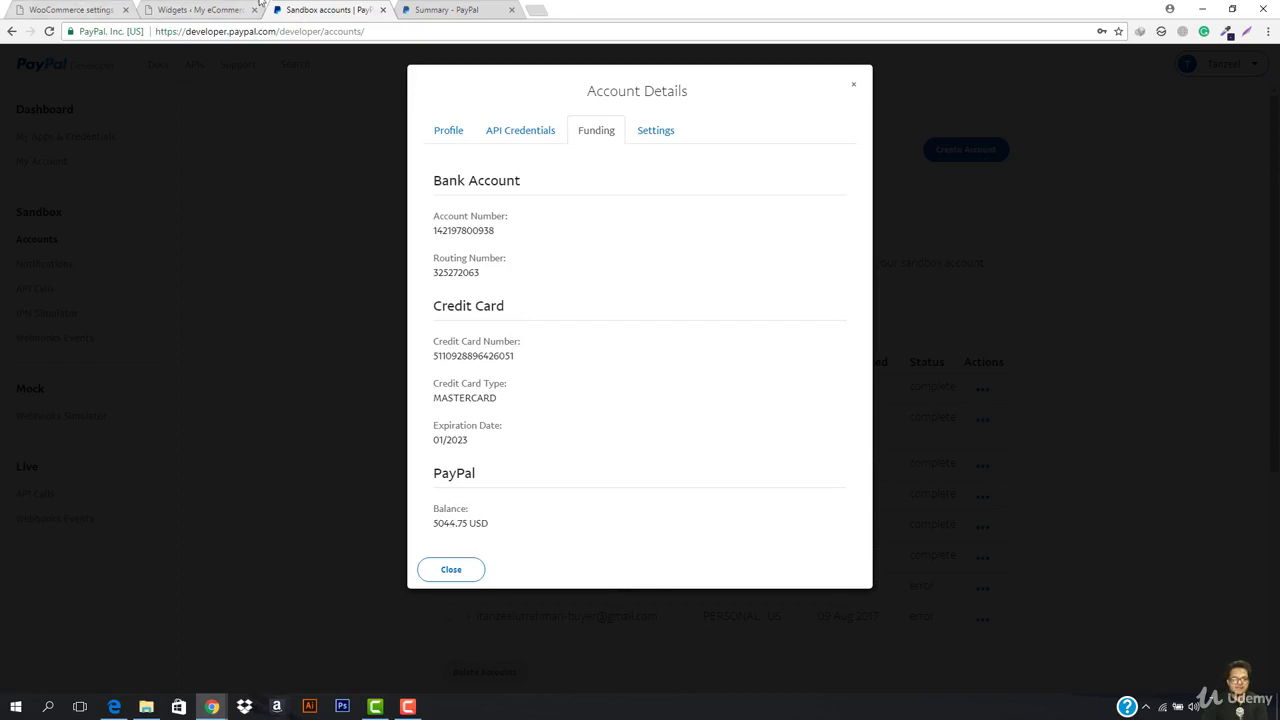
click(205, 9)
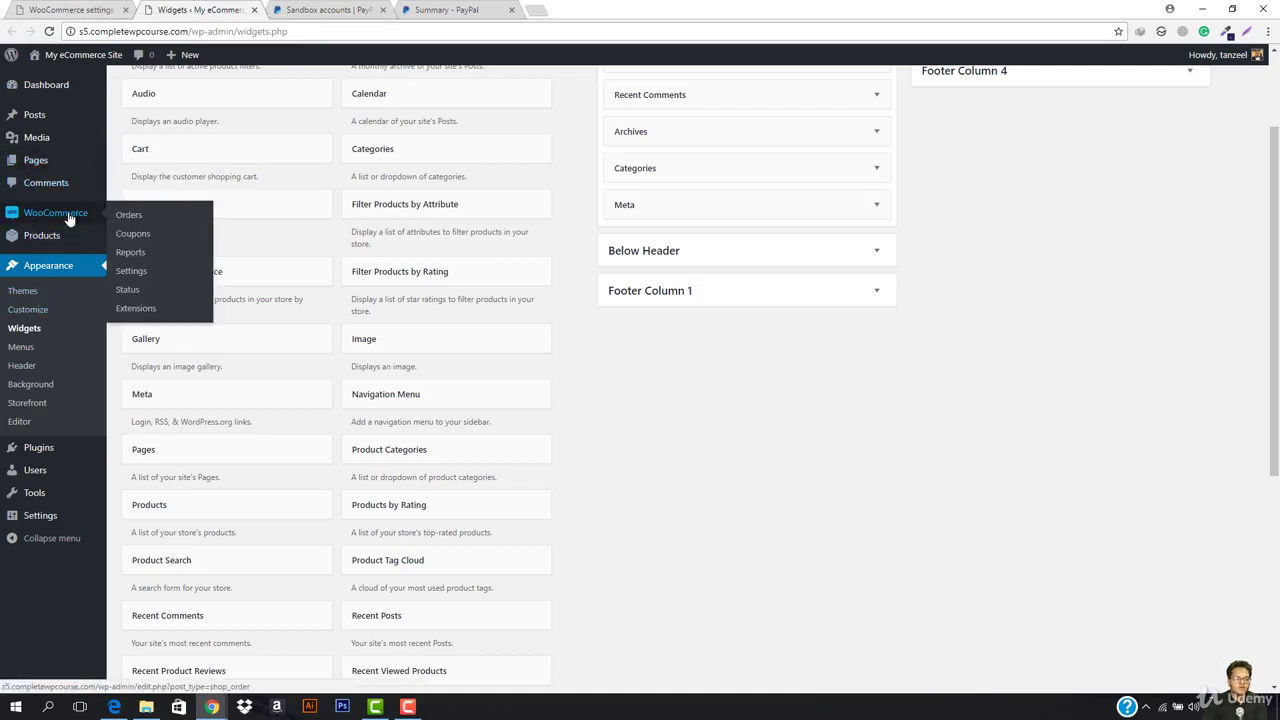
- Open order #116 from the WooCommerce Orders list and bring its items and $46.40 total into view
click(118, 216)
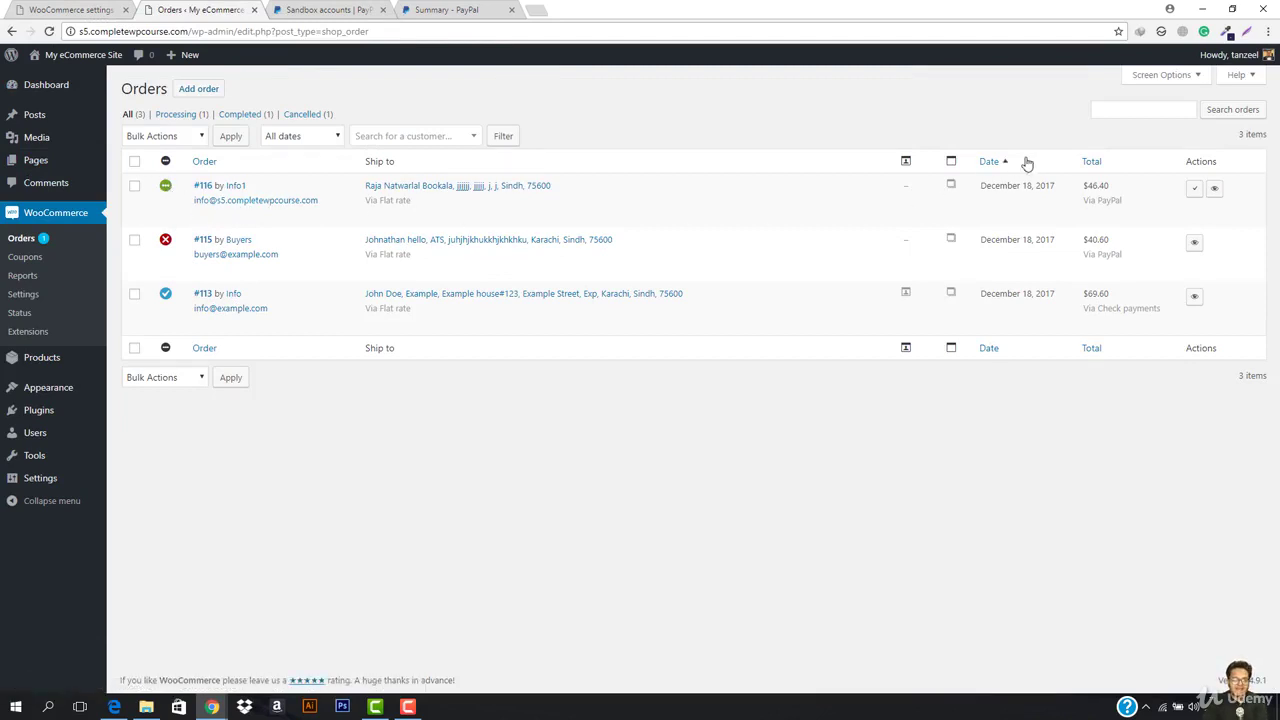
click(1215, 190)
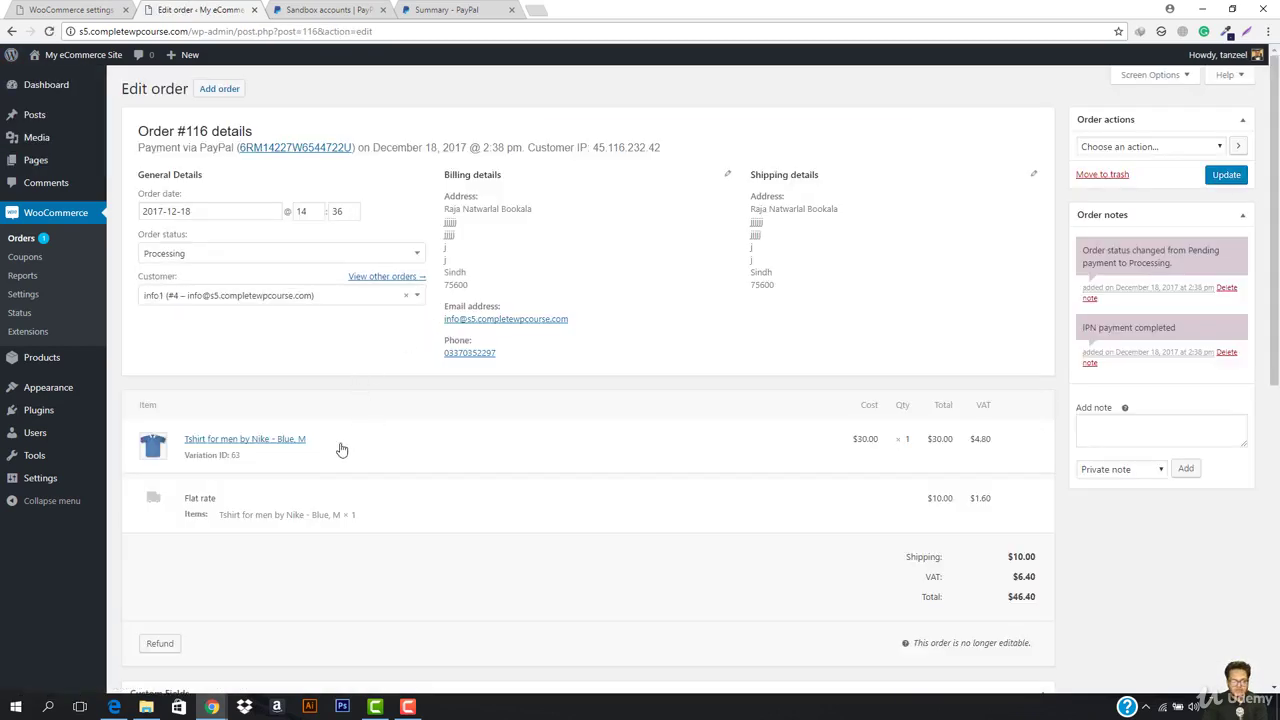
scroll(389, 413, down, 3)
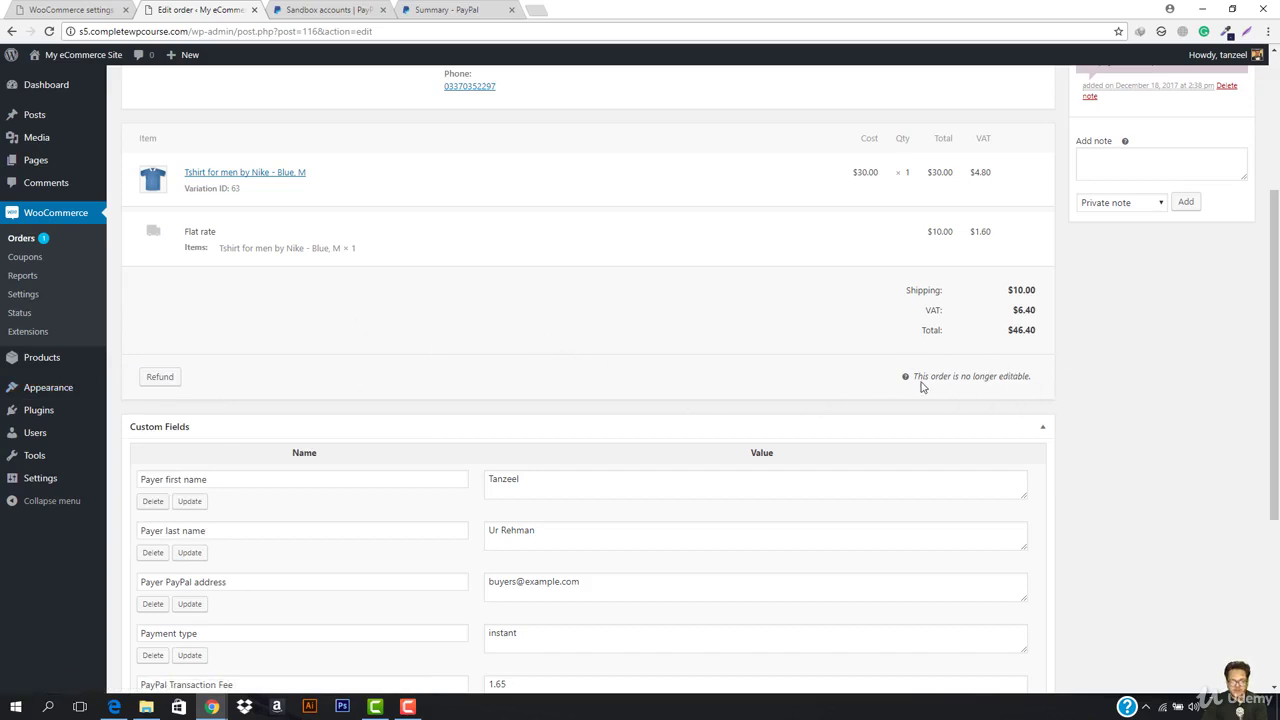
drag(913, 380, 1016, 382)
click(1013, 391)
- Refund $46.00 of order #116 via PayPal and confirm, leaving a $0.40 net total
click(162, 377)
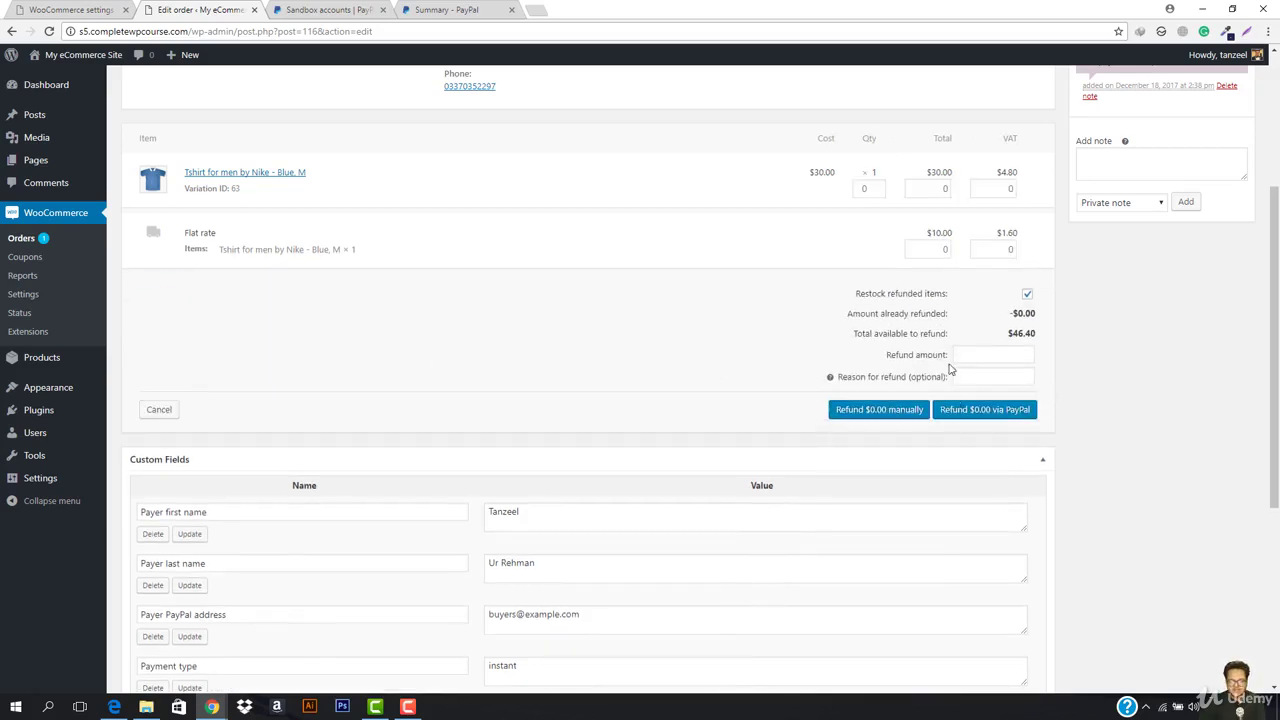
click(967, 358)
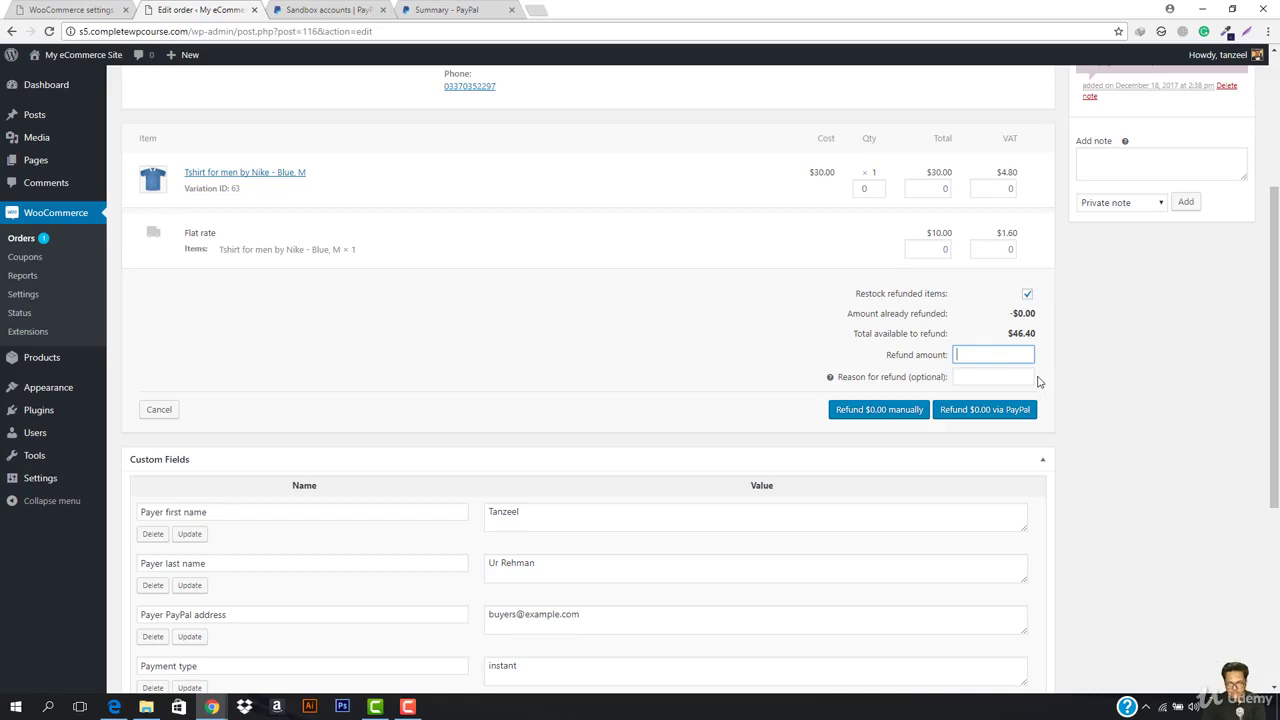
text(46)
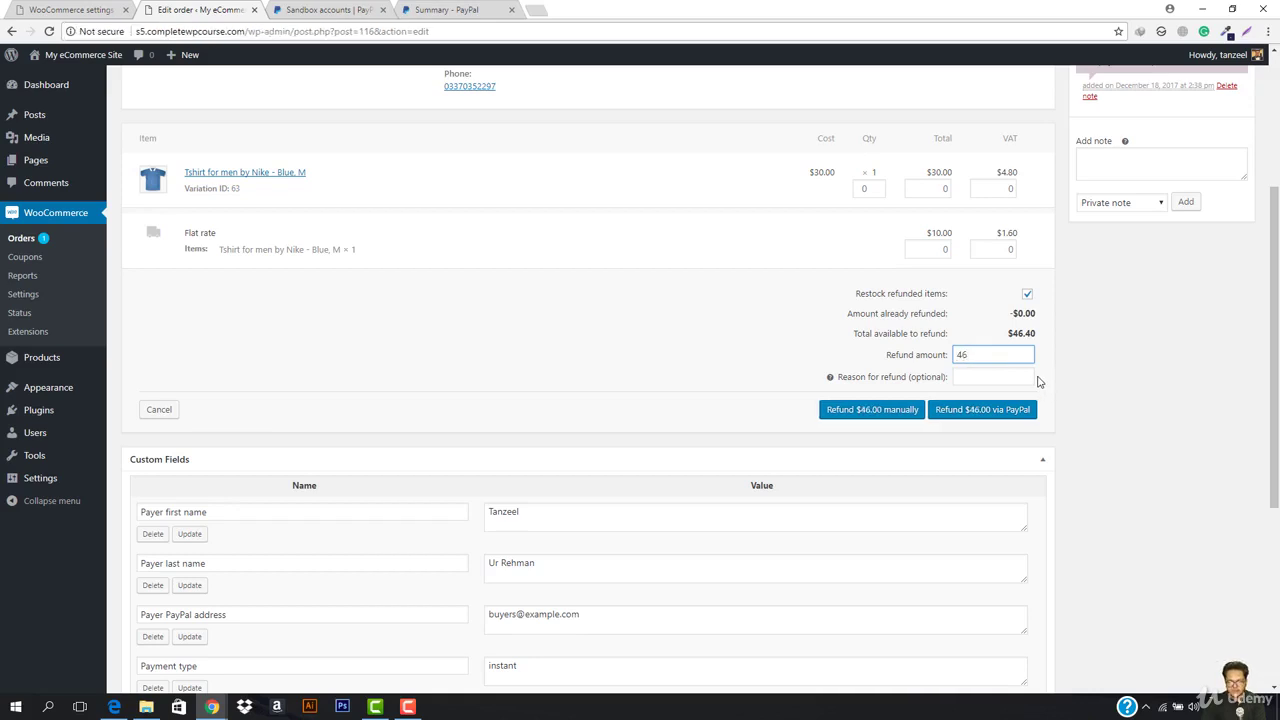
click(978, 376)
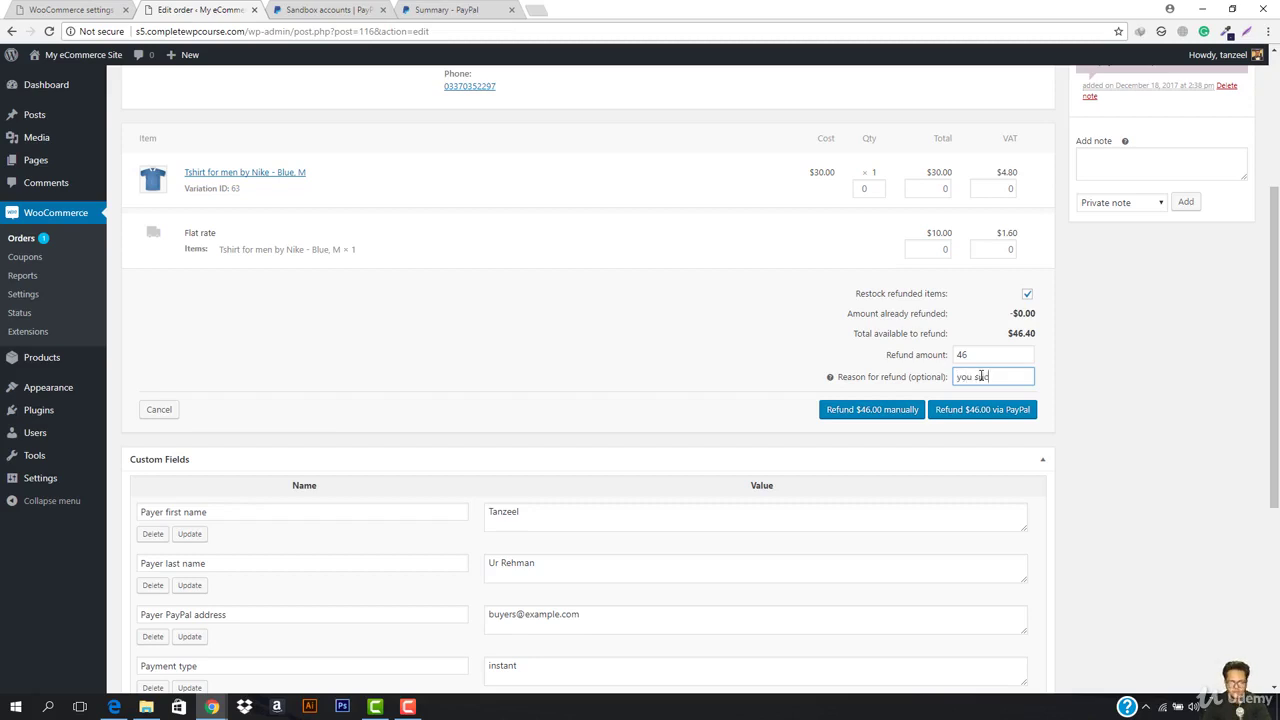
click(980, 415)
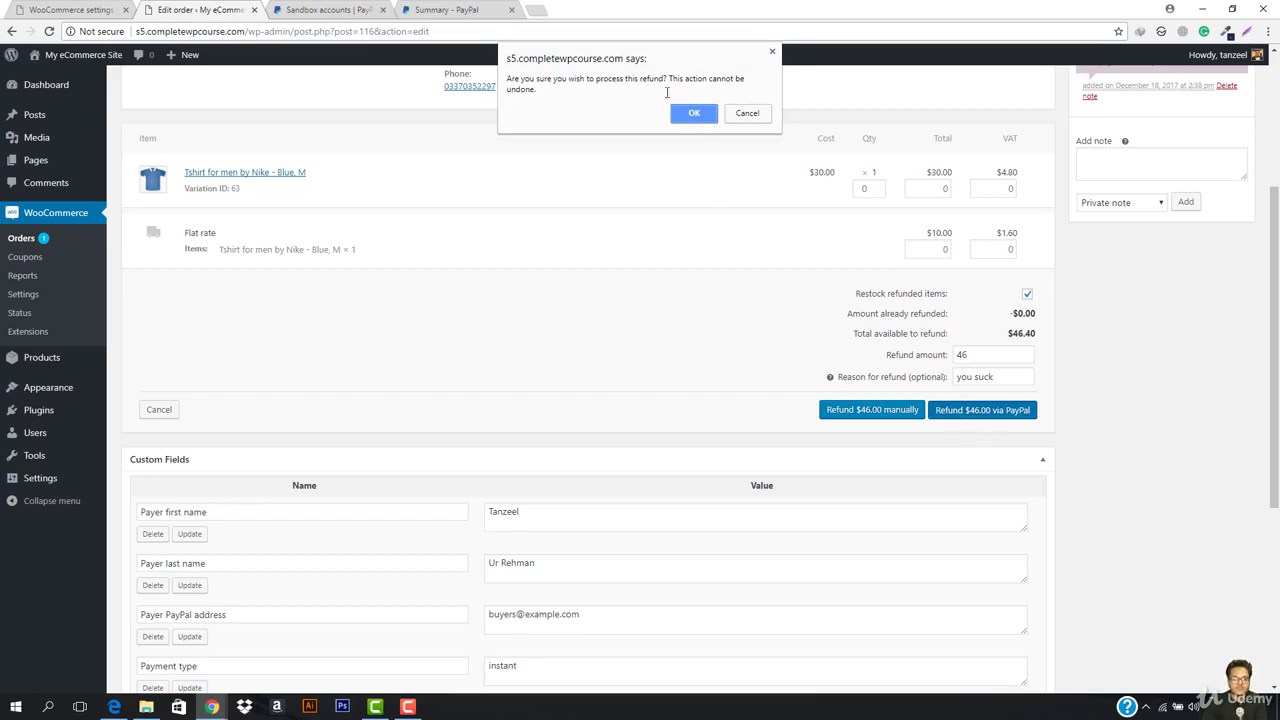
click(698, 114)
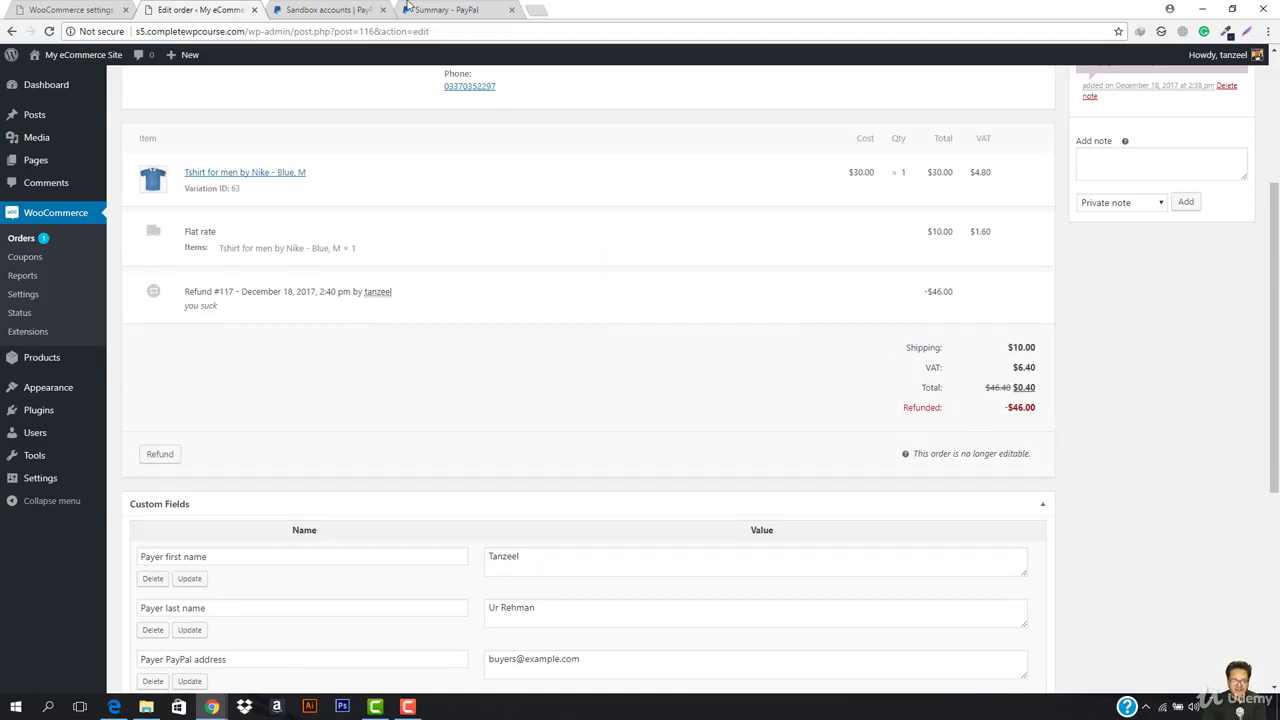
- Reload Sandbox Accounts and verify the business account's Funding balance now reads 5000.09 USD
click(330, 9)
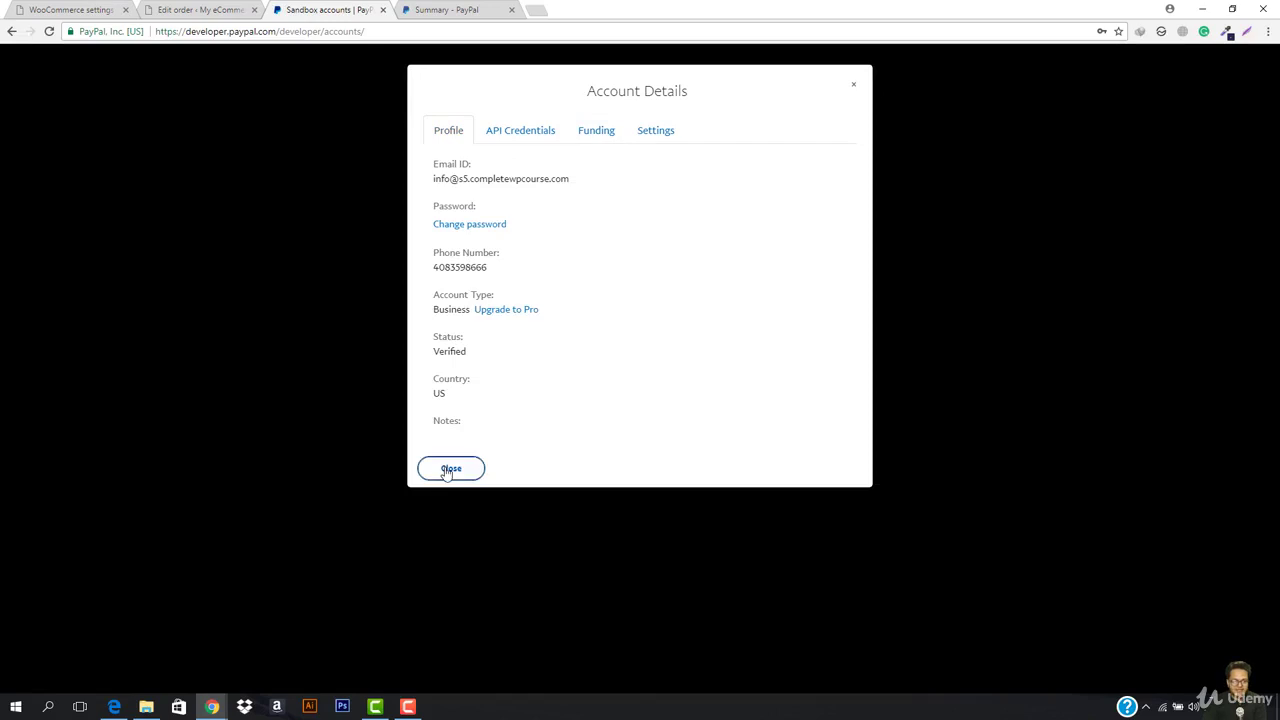
click(440, 468)
click(430, 28)
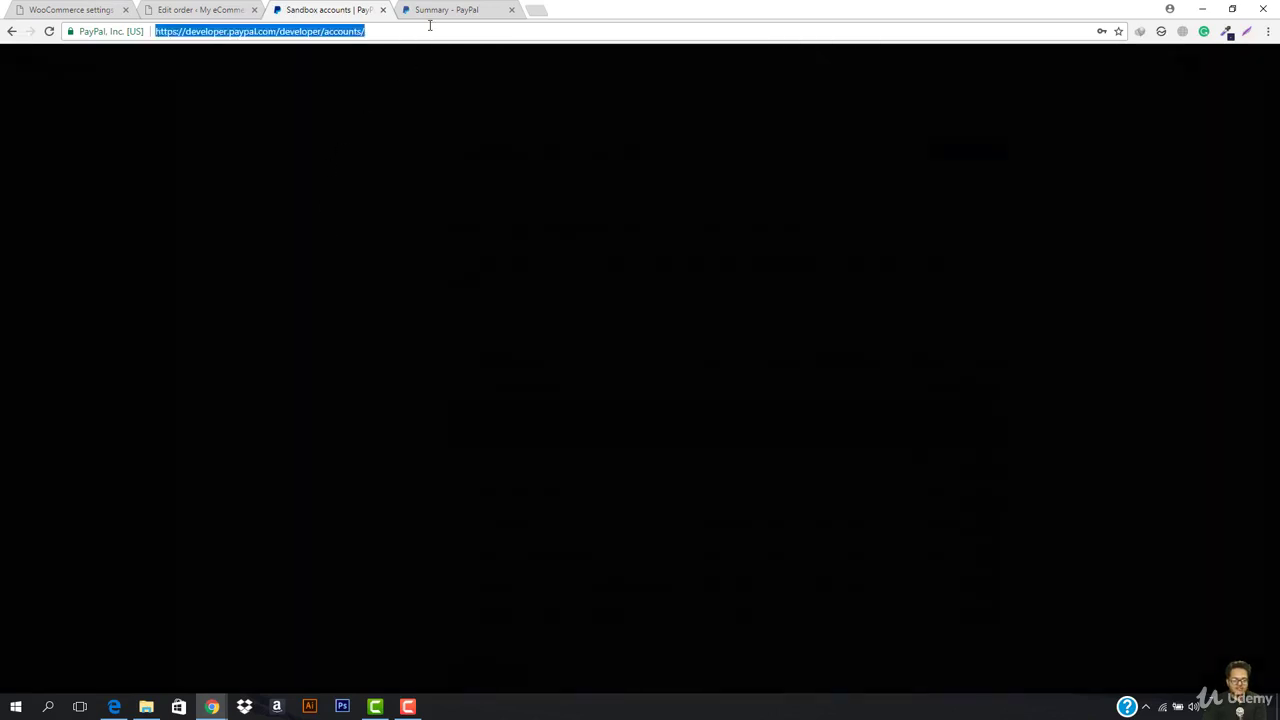
key(Return)
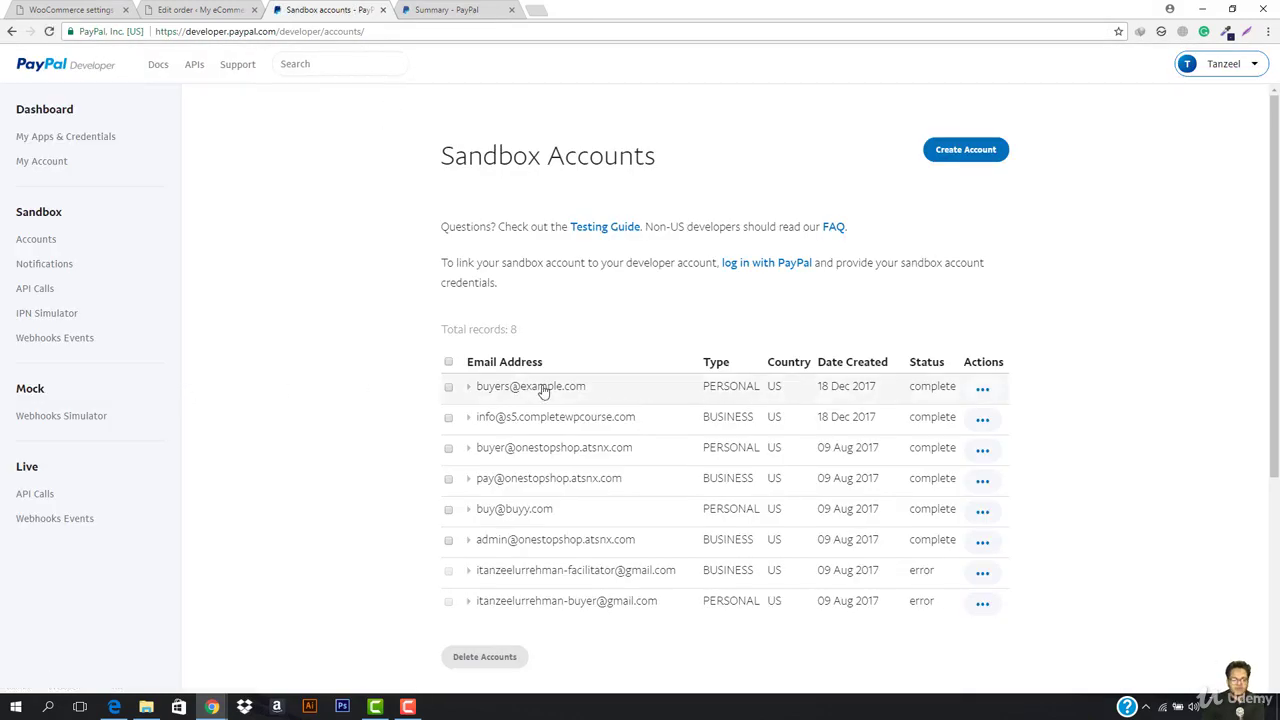
click(469, 419)
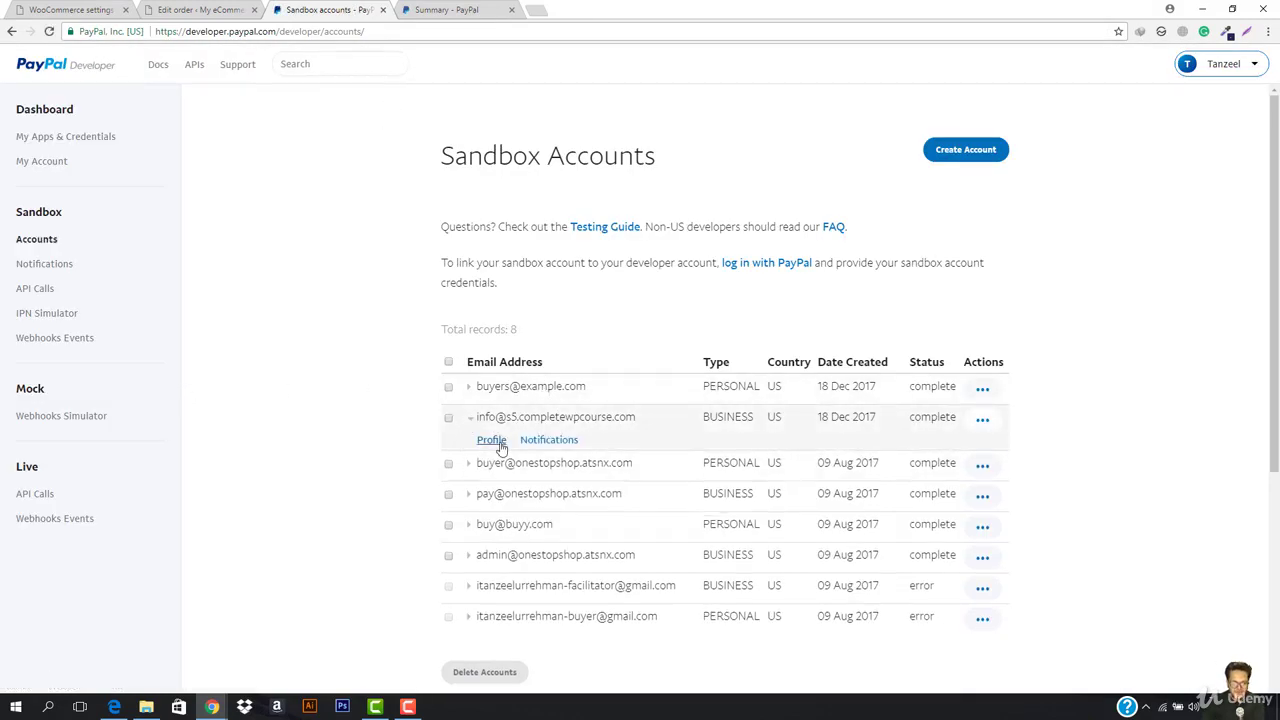
click(500, 446)
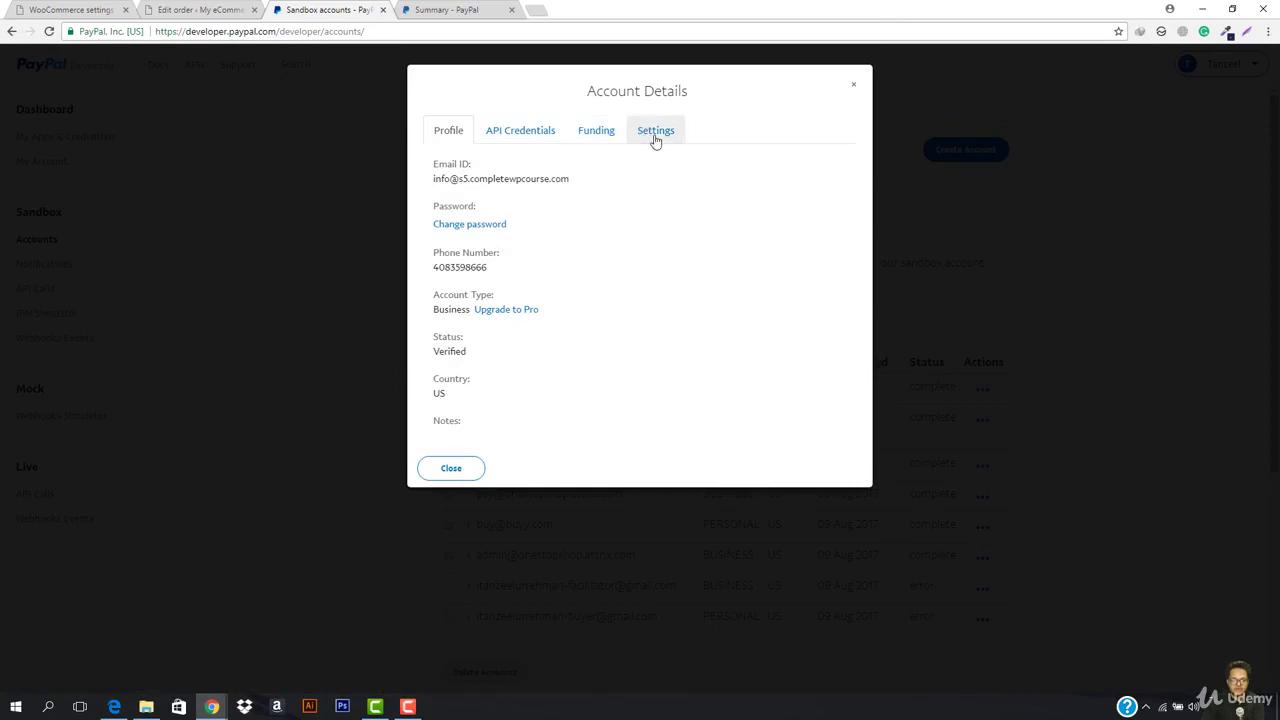
click(588, 130)
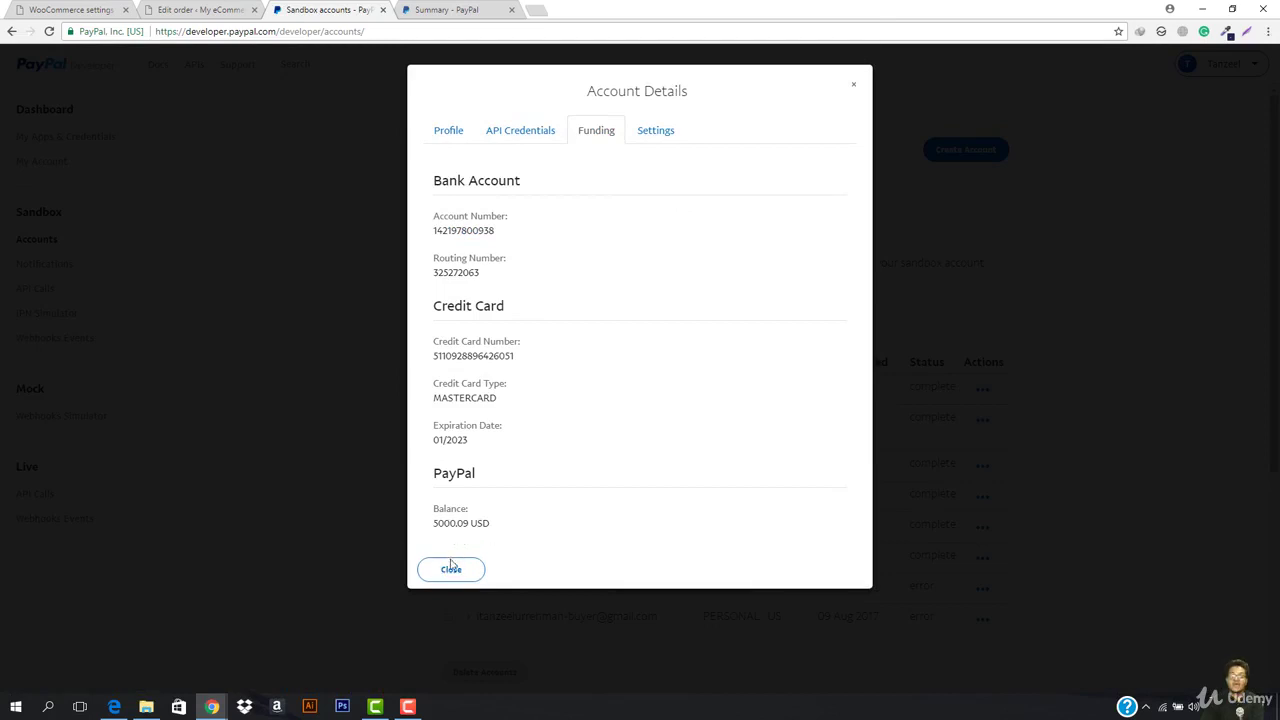
click(60, 9)
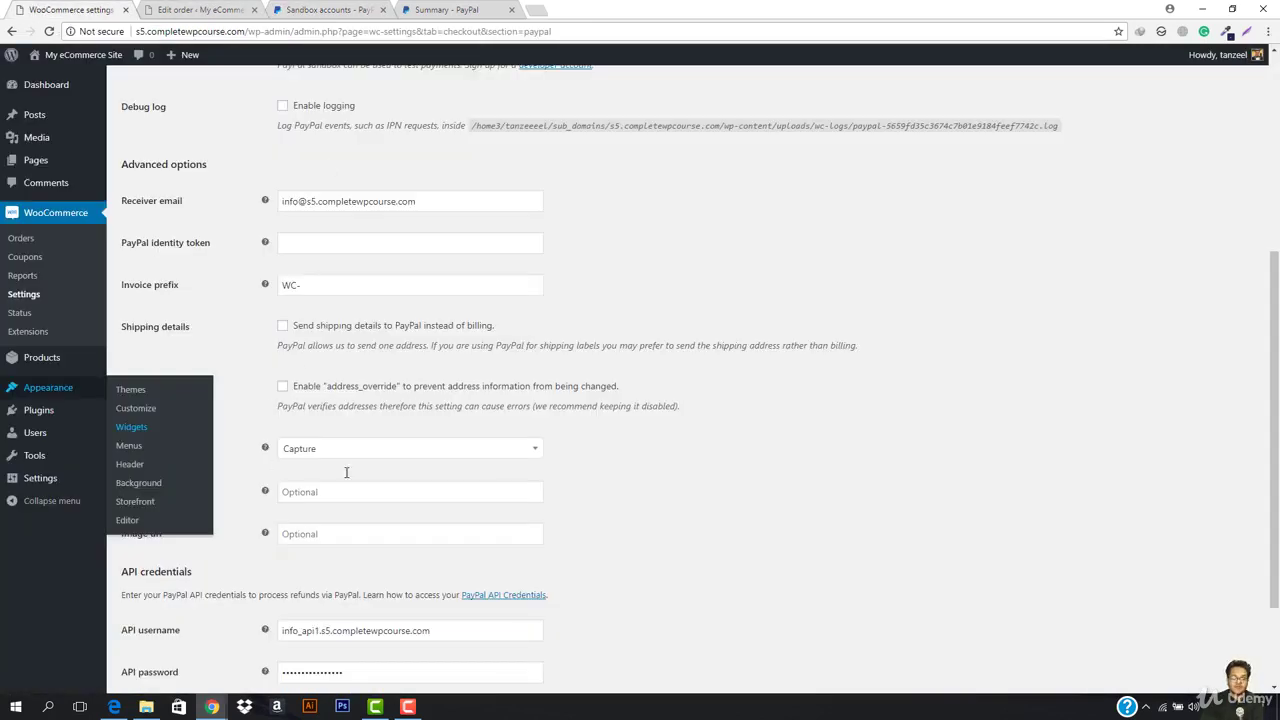
scroll(445, 431, down, 1)
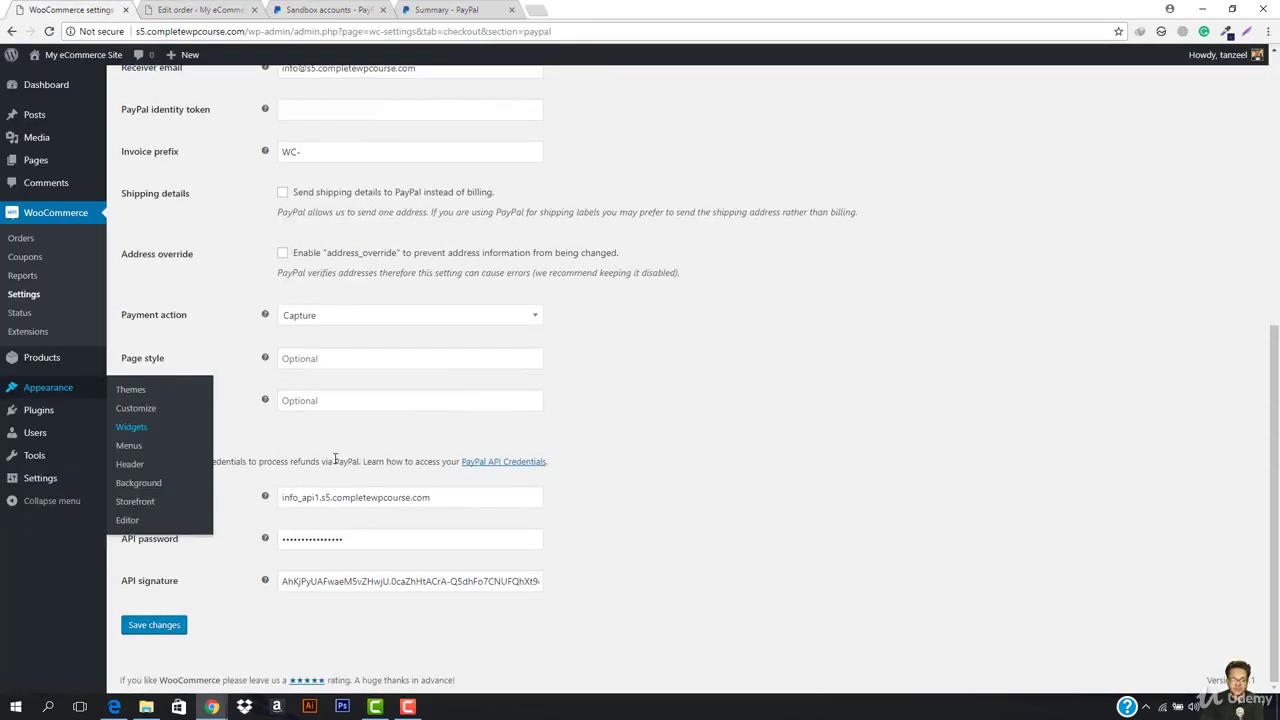
scroll(390, 311, up, 3)
scroll(397, 310, up, 2)
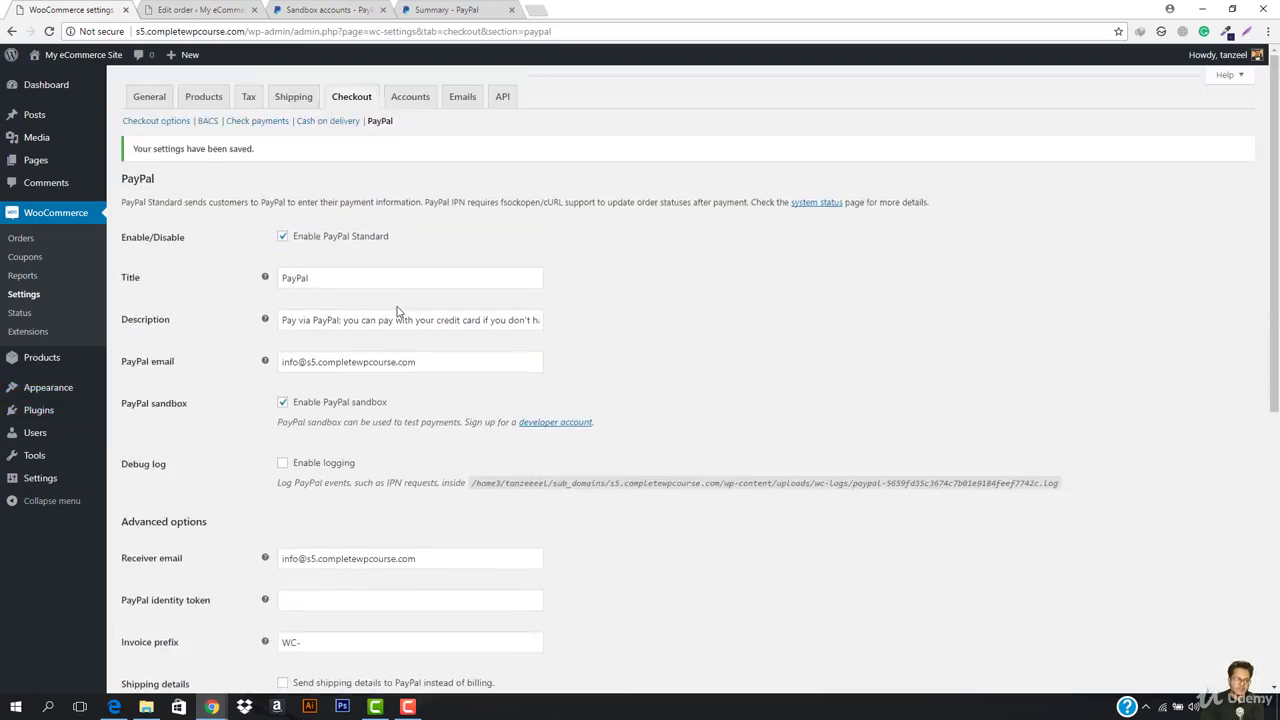
scroll(395, 320, down, 6)
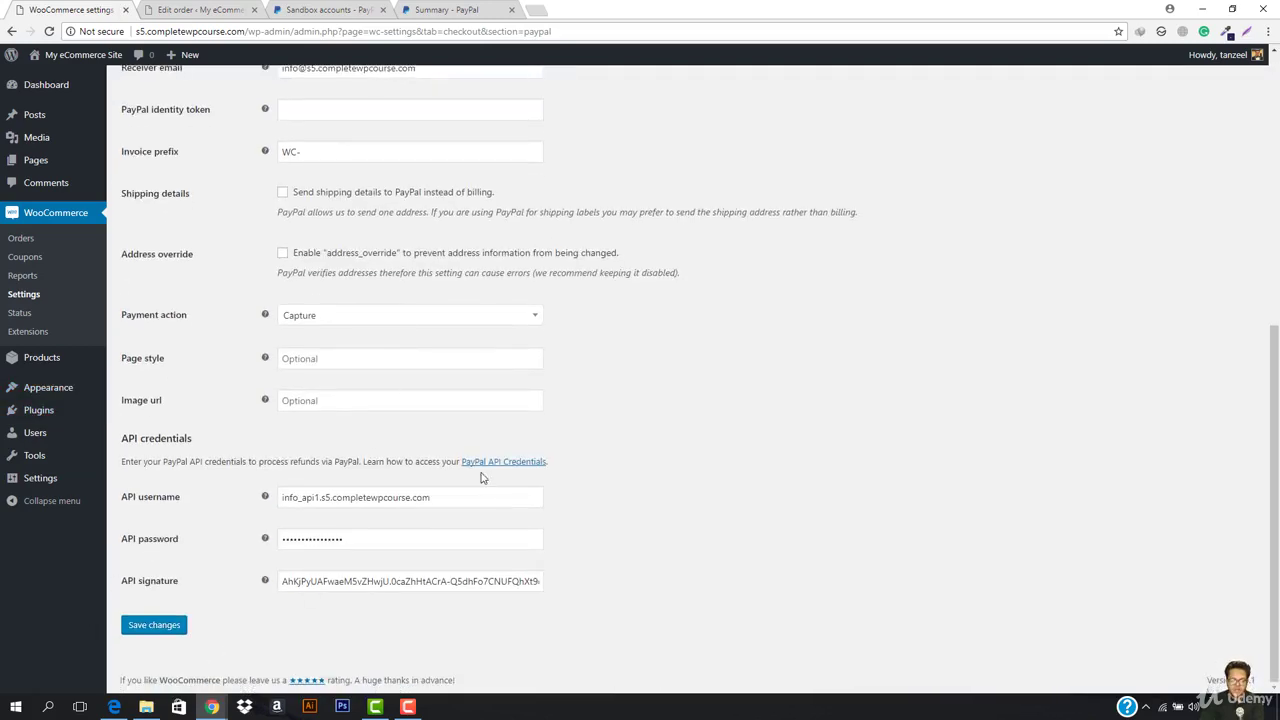
scroll(340, 262, up, 5)
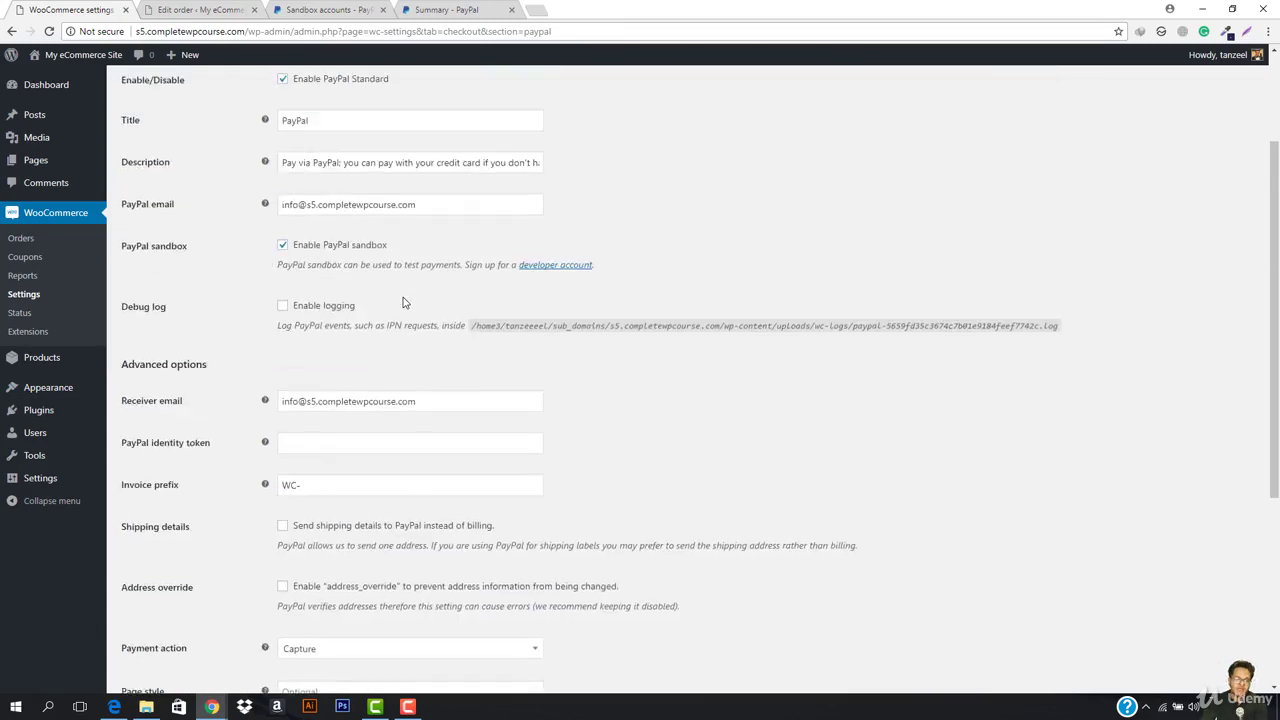
scroll(376, 318, down, 6)
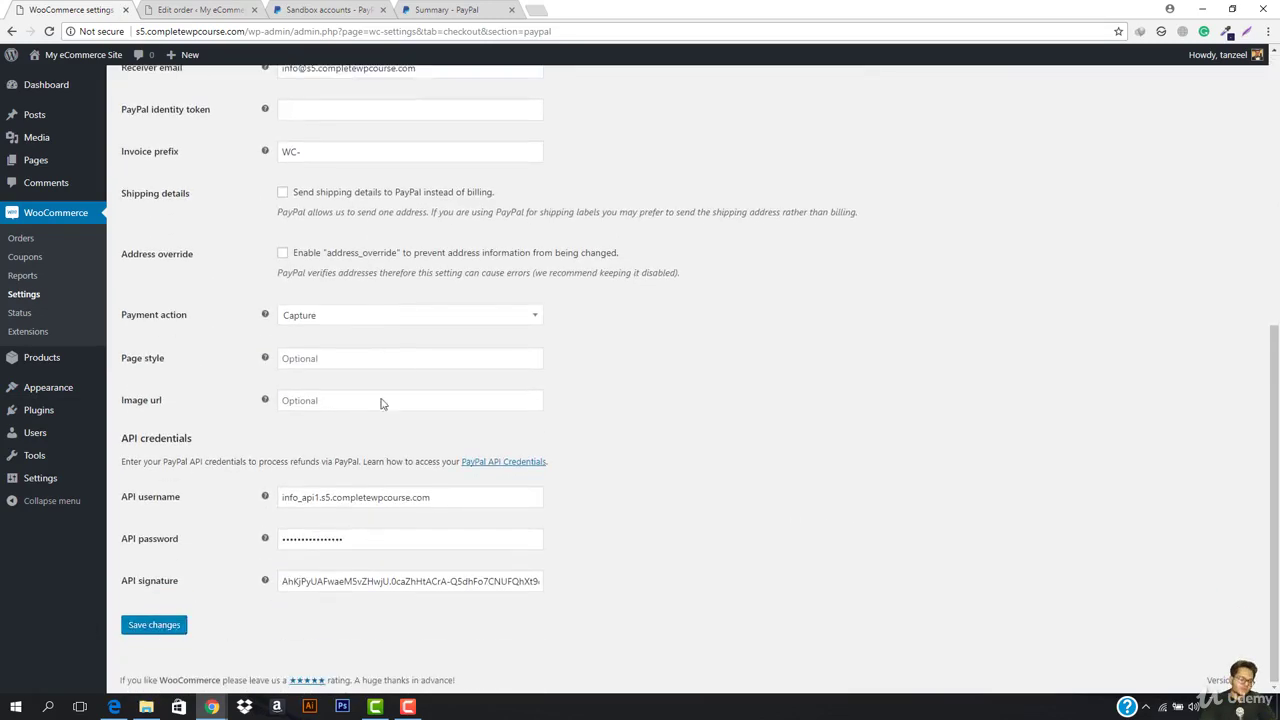
scroll(234, 510, up, 3)
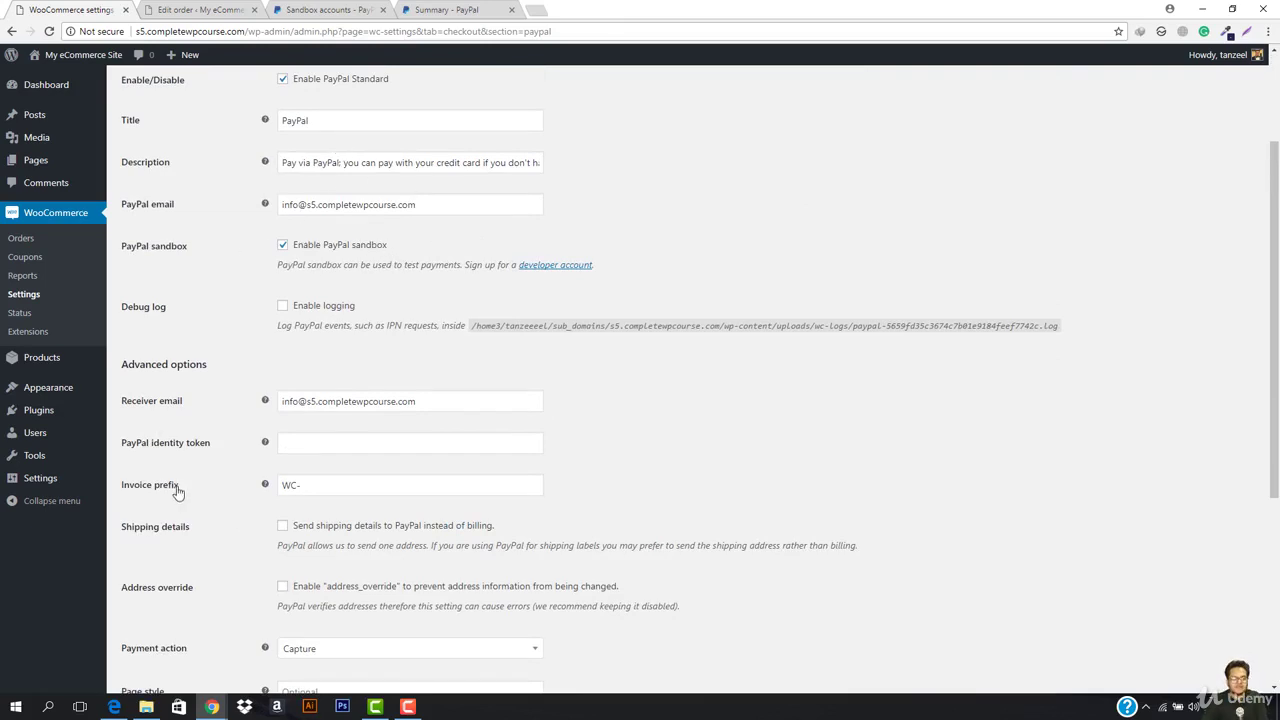
scroll(280, 147, up, 2)
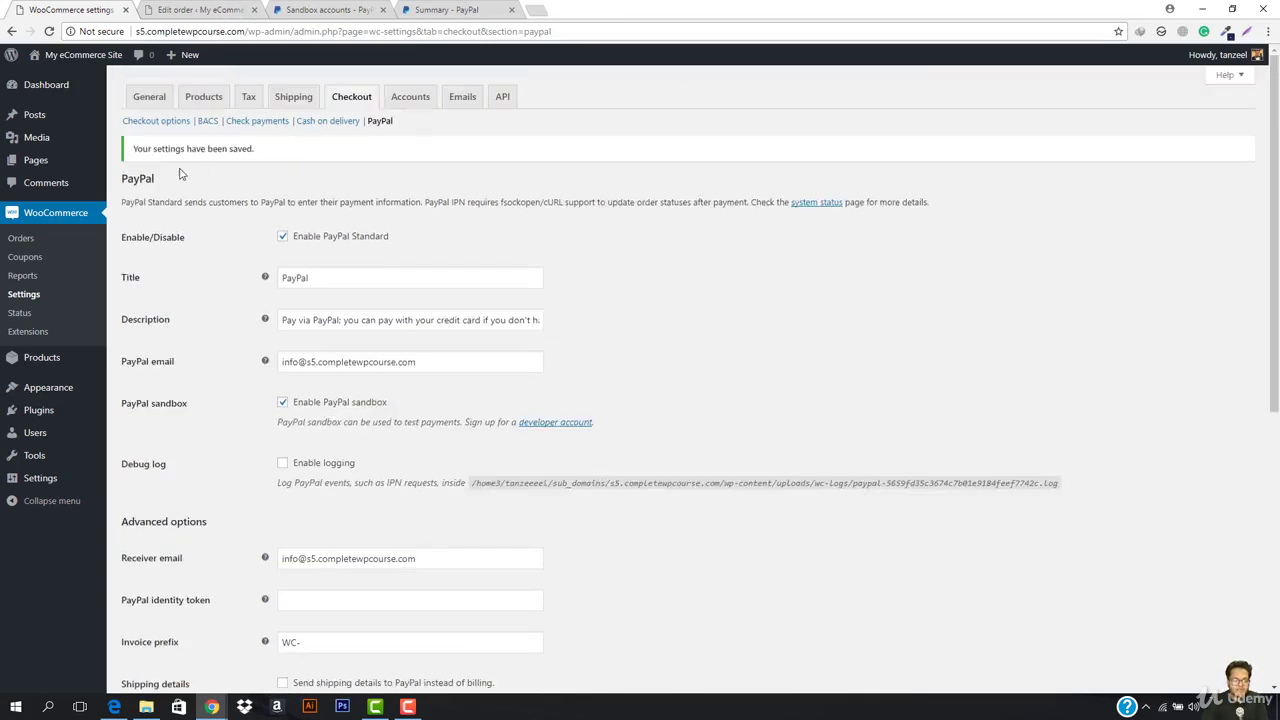
scroll(181, 174, down, 5)
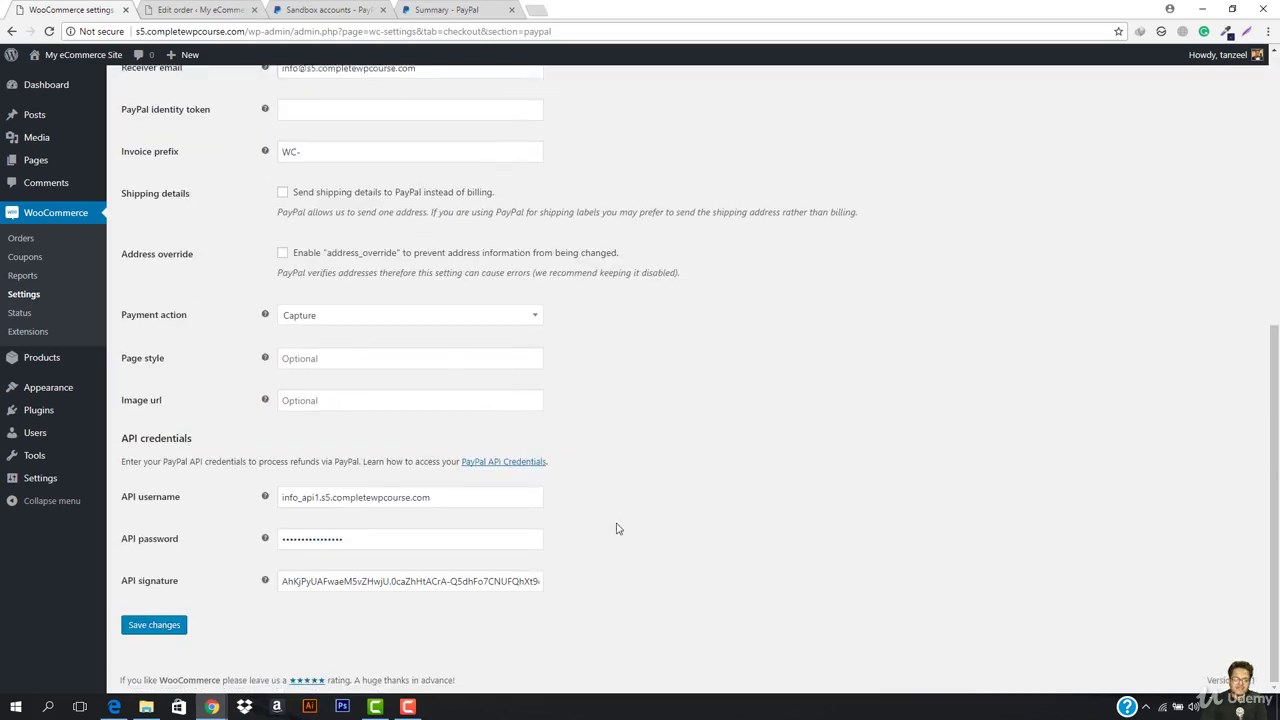